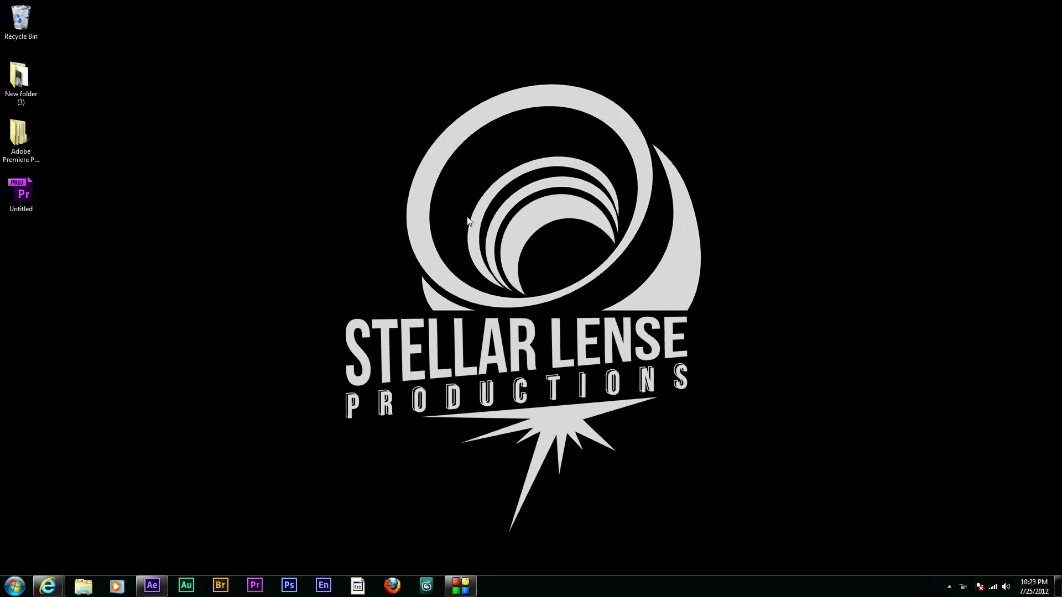
- Restore the After Effects helicopter project, then switch to the Video Copilot website
left_click(153, 586)
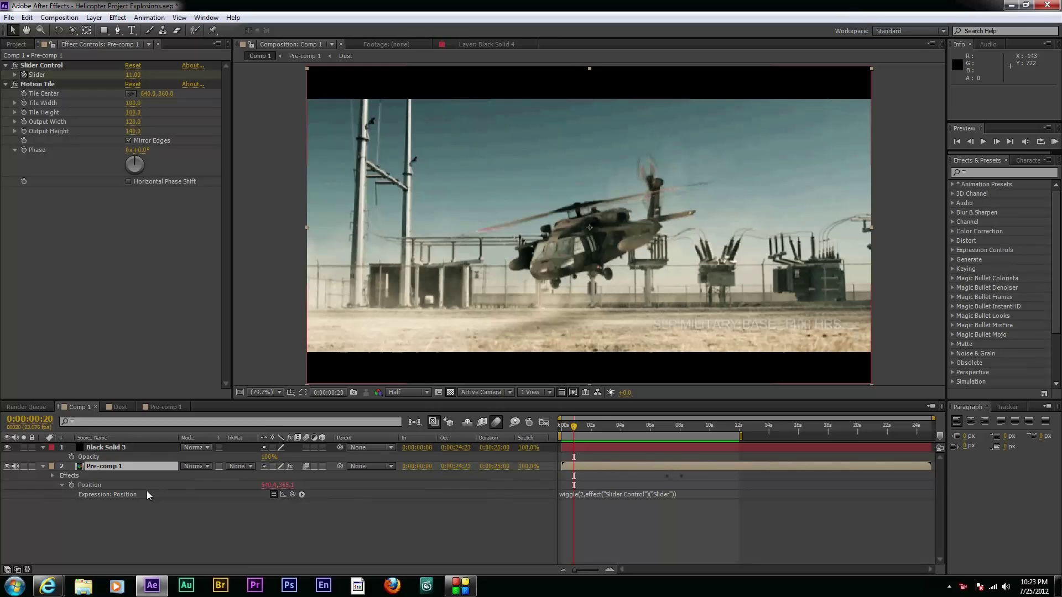
left_click(52, 537)
- Switch to the Optical Flares product page on Video Copilot, then minimize Internet Explorer
scroll(1057, 162, "up", 3)
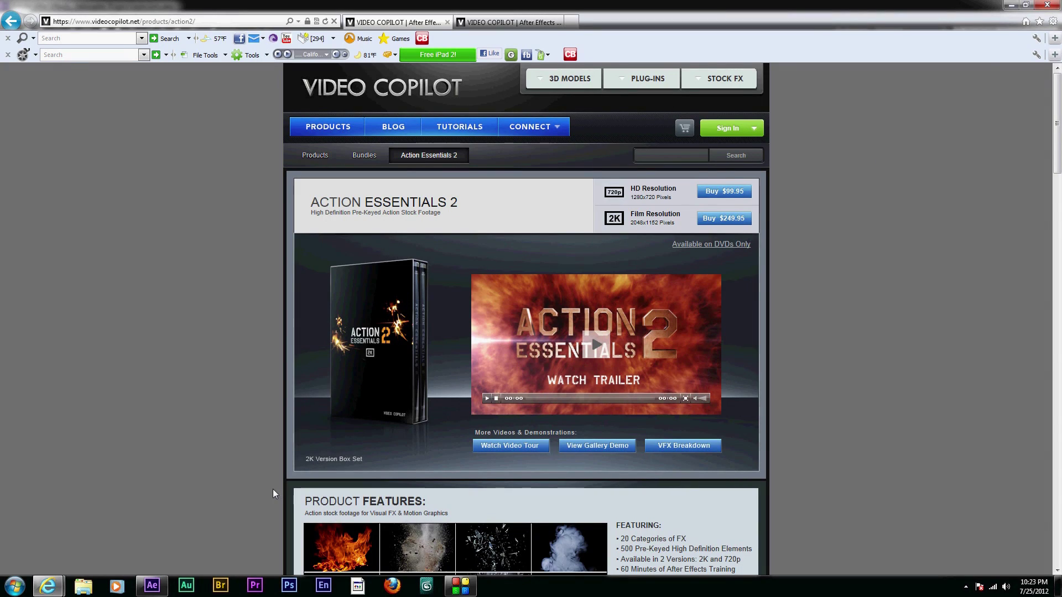
left_click(504, 22)
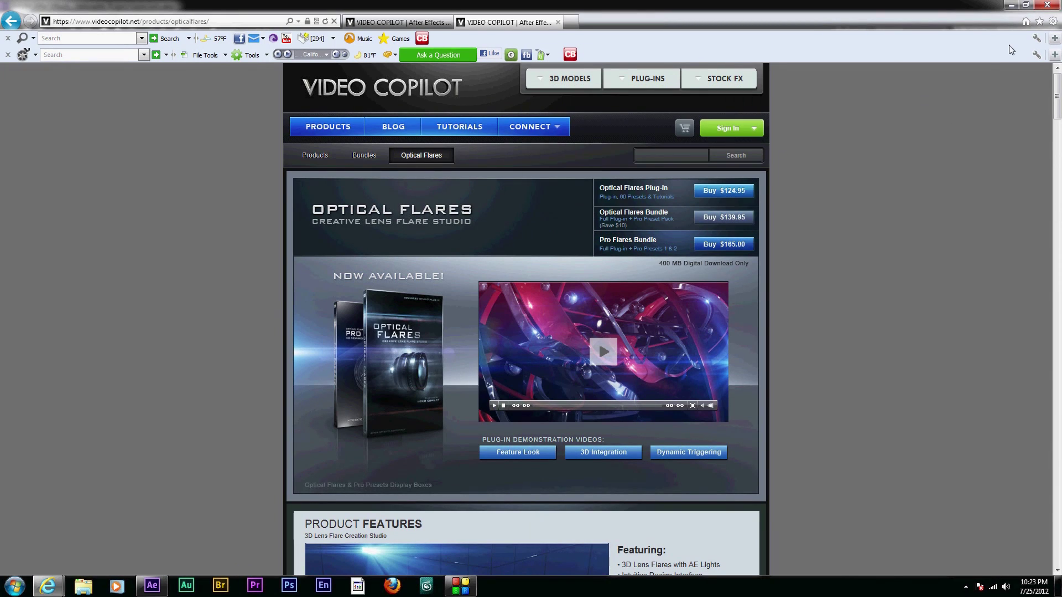
left_click(1012, 6)
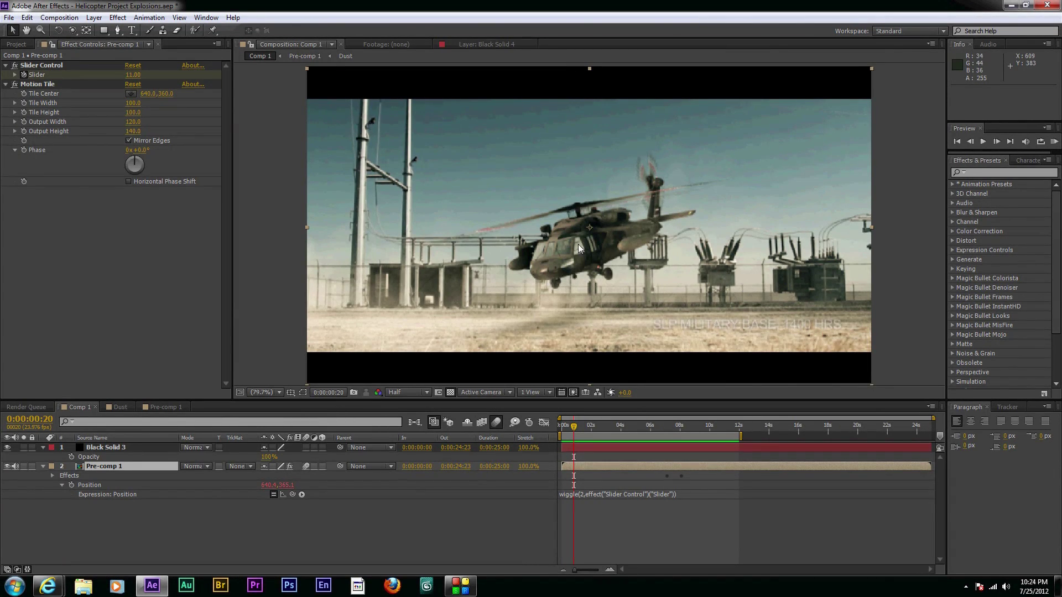
left_click_drag(575, 429, 562, 426)
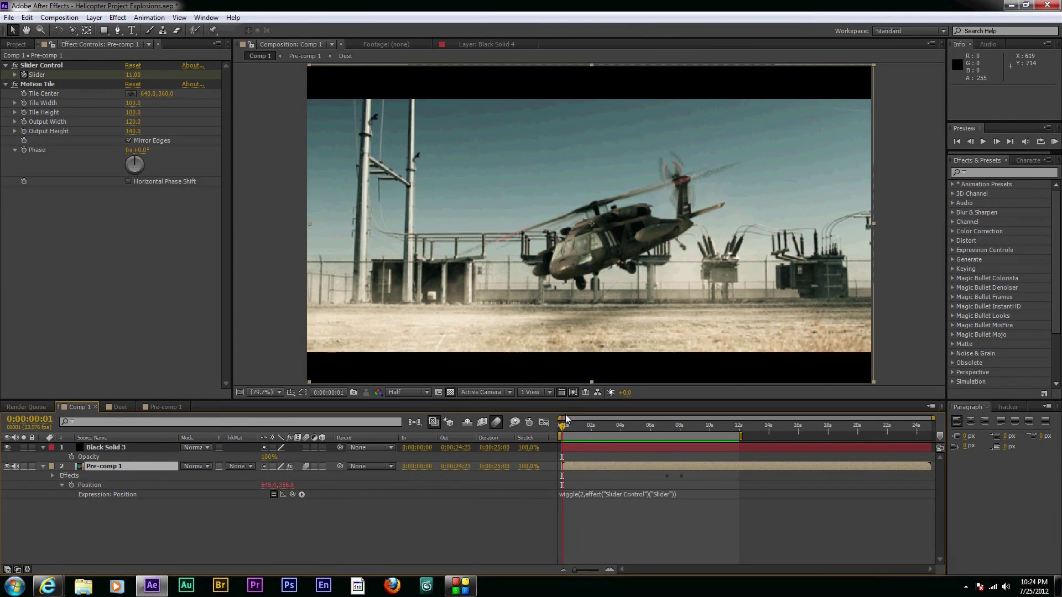
key("KP_0")
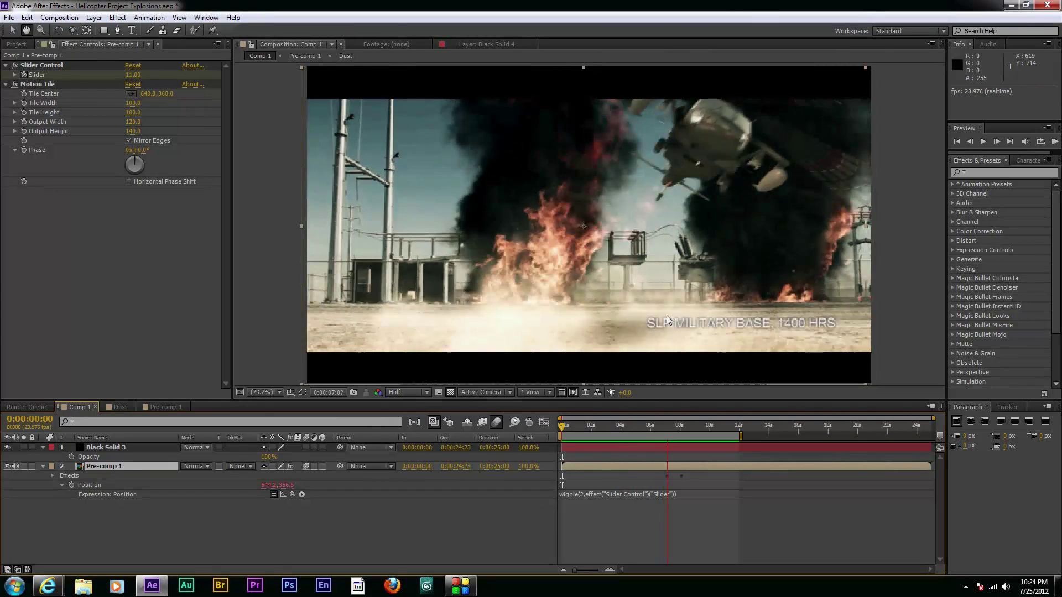
left_click(685, 427)
mouse_move(686, 427)
left_mouse_down()
mouse_move(556, 449)
mouse_move(607, 453)
mouse_move(585, 453)
left_mouse_up()
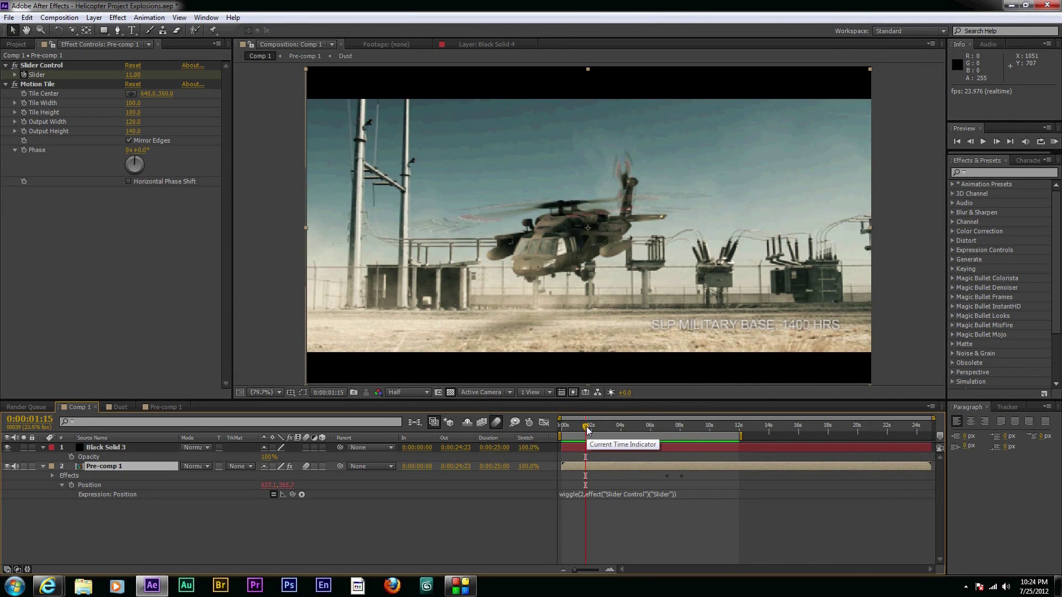
left_click_drag(587, 431, 553, 438)
key("KP_0")
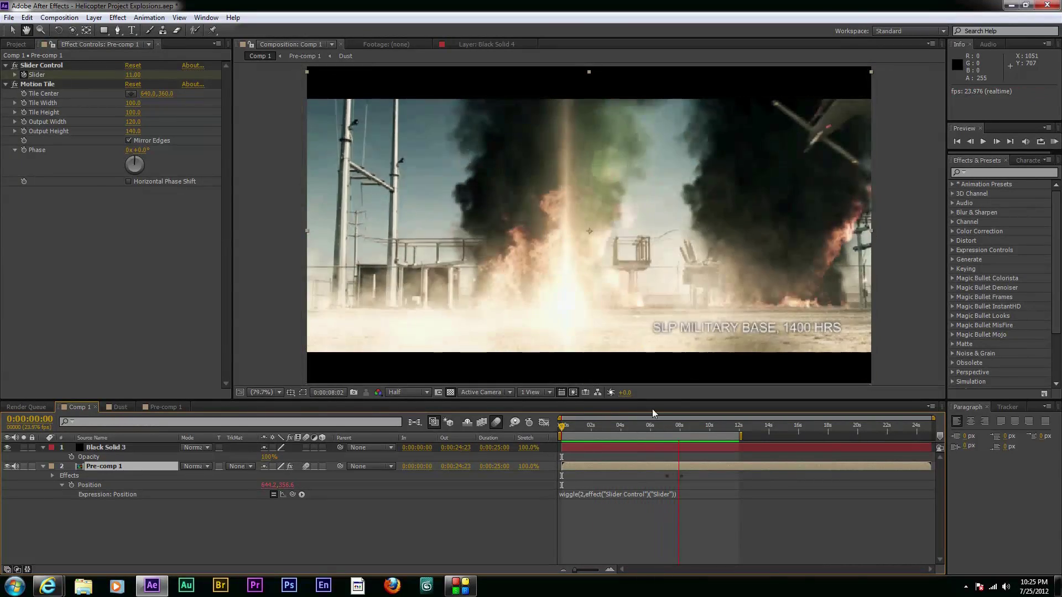
left_click_drag(687, 432, 625, 442)
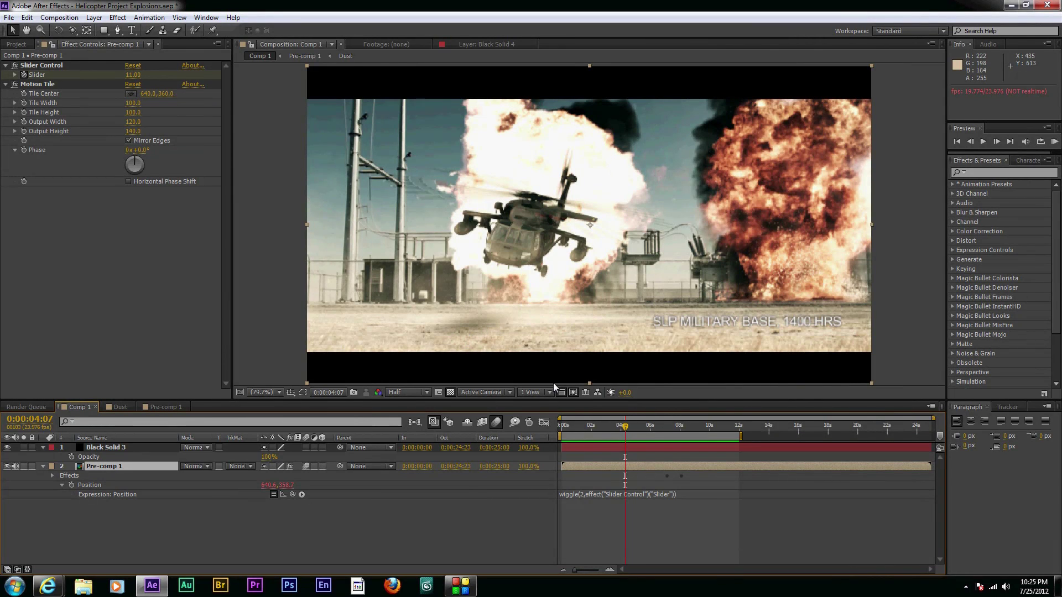
left_click(637, 432)
left_click_drag(645, 433, 614, 444)
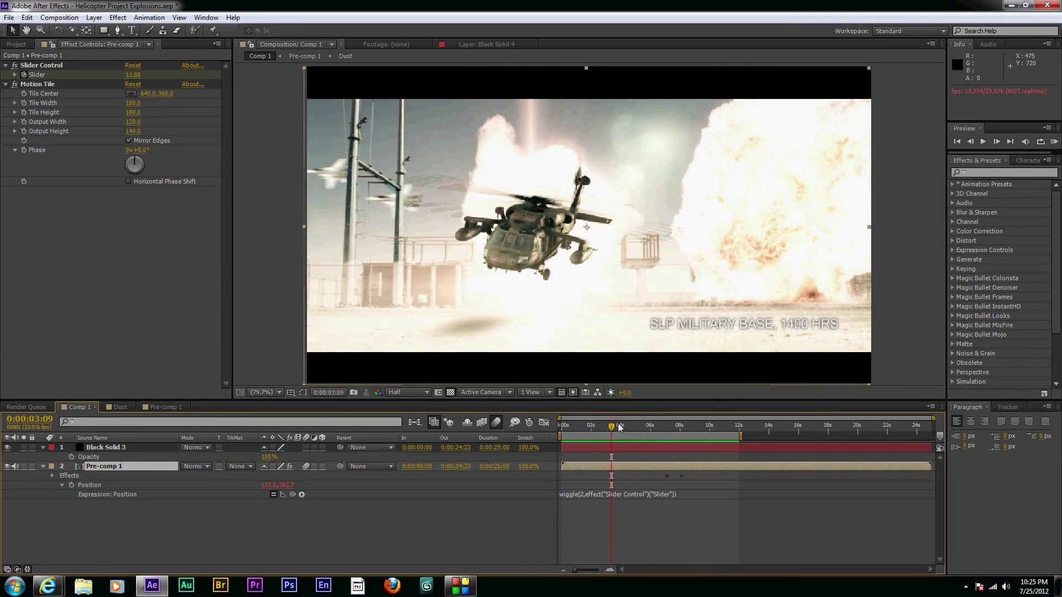
left_click_drag(619, 427, 532, 446)
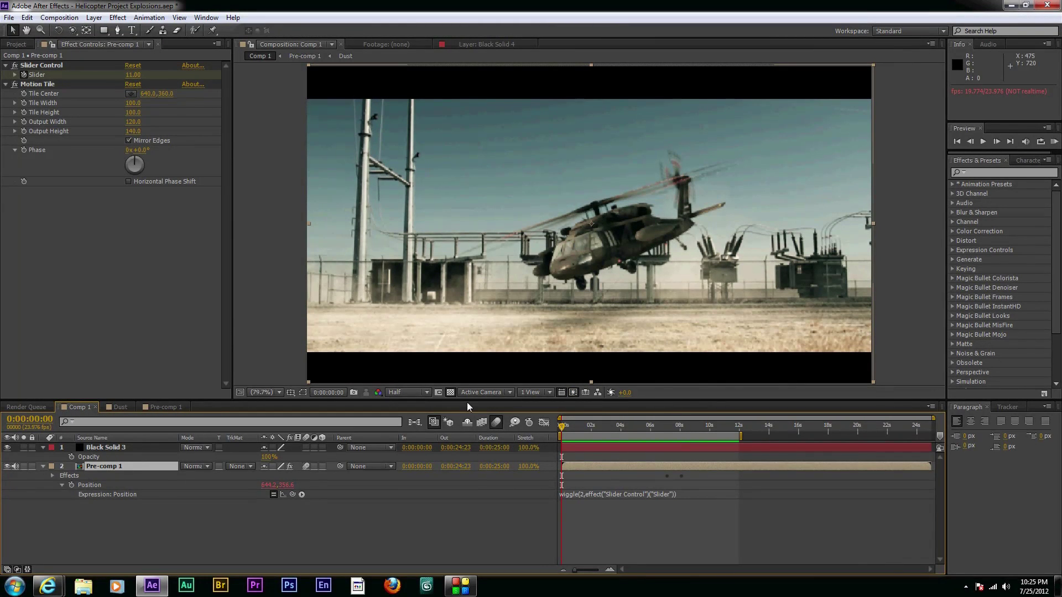
- Open Pre-comp 1 and inspect the Adjustment Layer 2, Black Solid 1, Element and Shadow layers
double_click(78, 468)
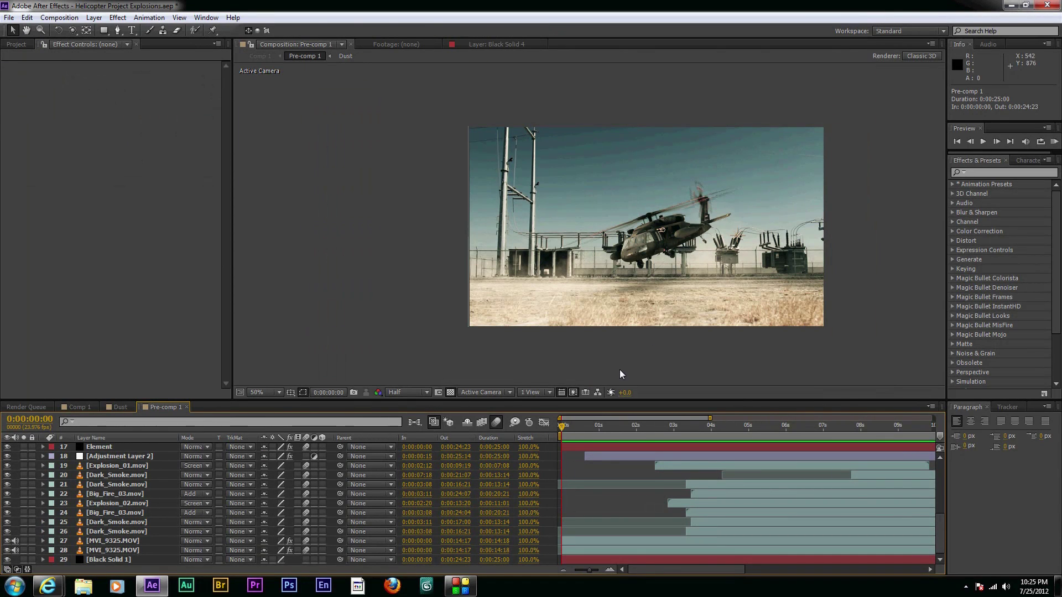
left_click(107, 458)
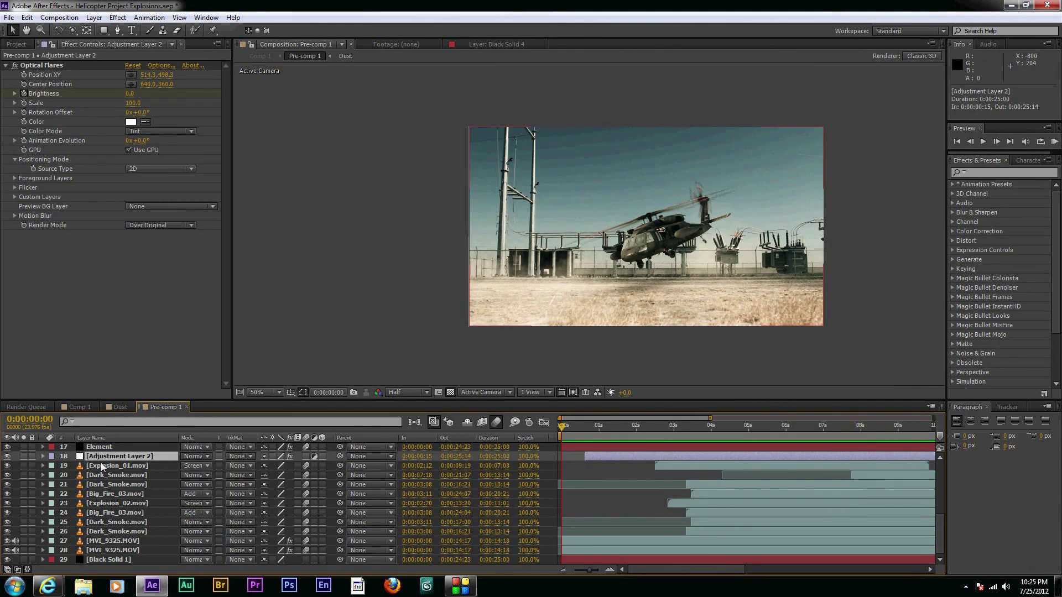
left_click(913, 560)
left_click_drag(938, 526, 939, 493)
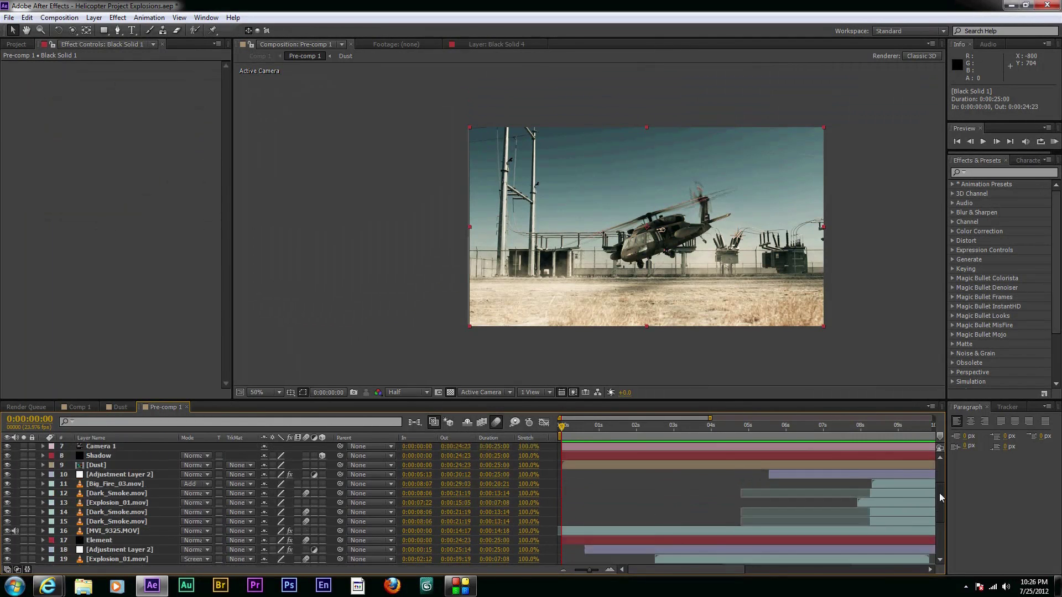
left_click(105, 546)
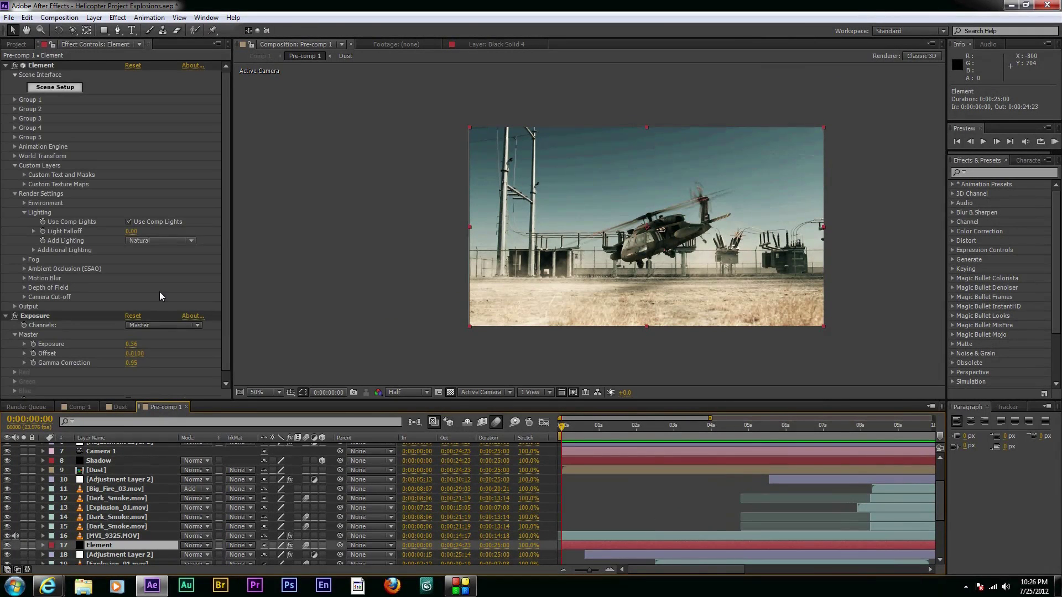
scroll(227, 326, "down", 1)
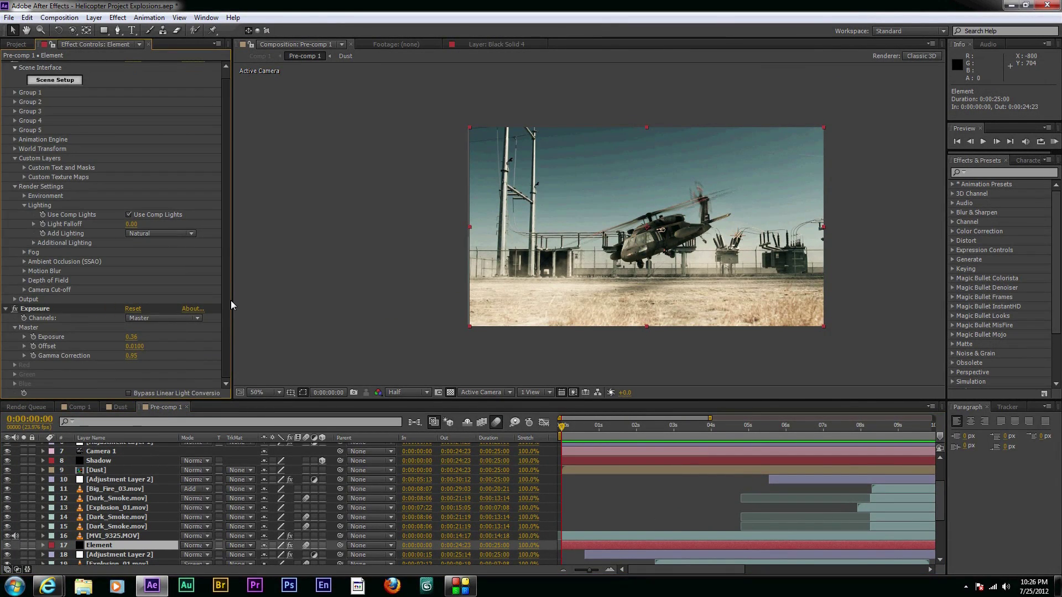
left_click(105, 464)
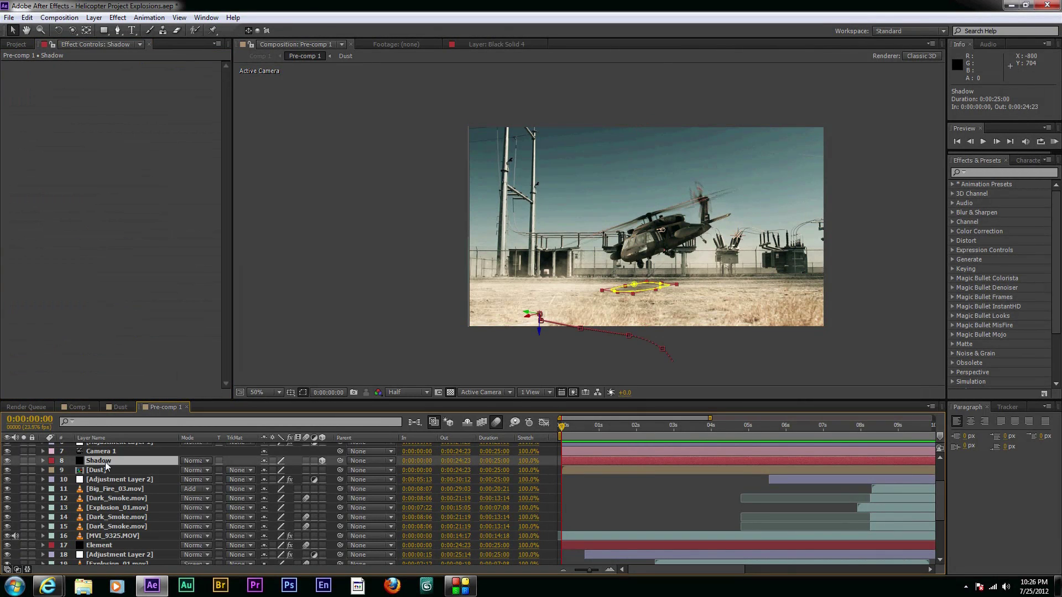
left_click(113, 481)
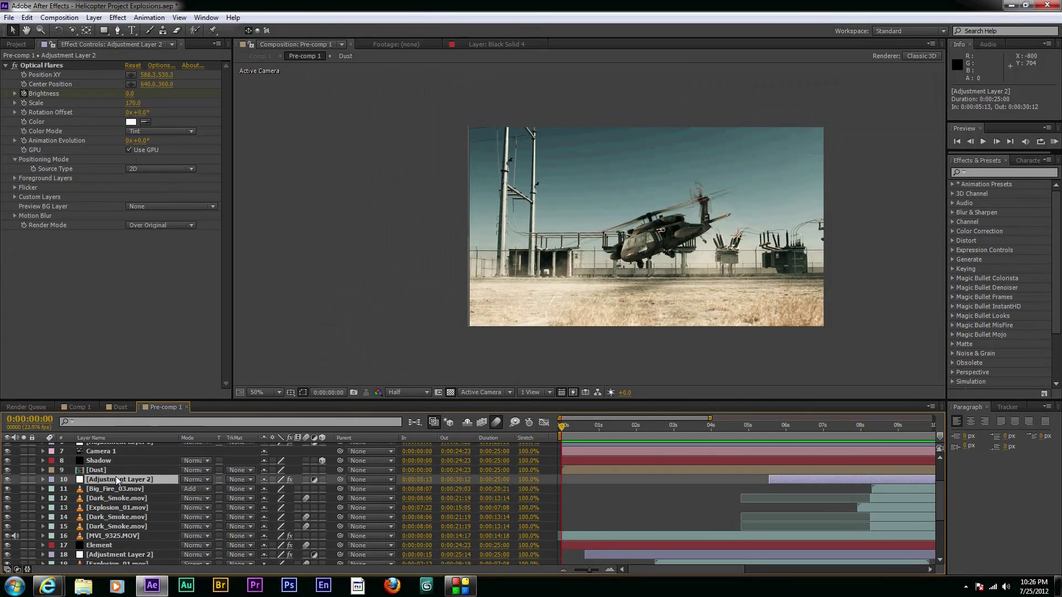
scroll(118, 480, "up", 2)
- Toggle Adjustment Layer 1's Mojo grade off, on and off again to compare looks
left_click(115, 495)
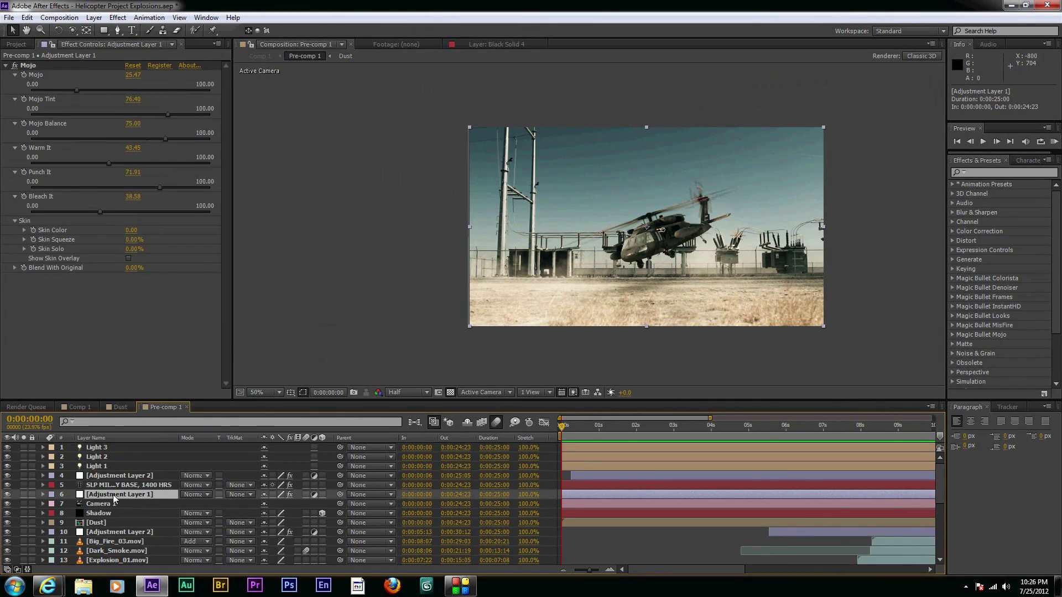
left_click(15, 65)
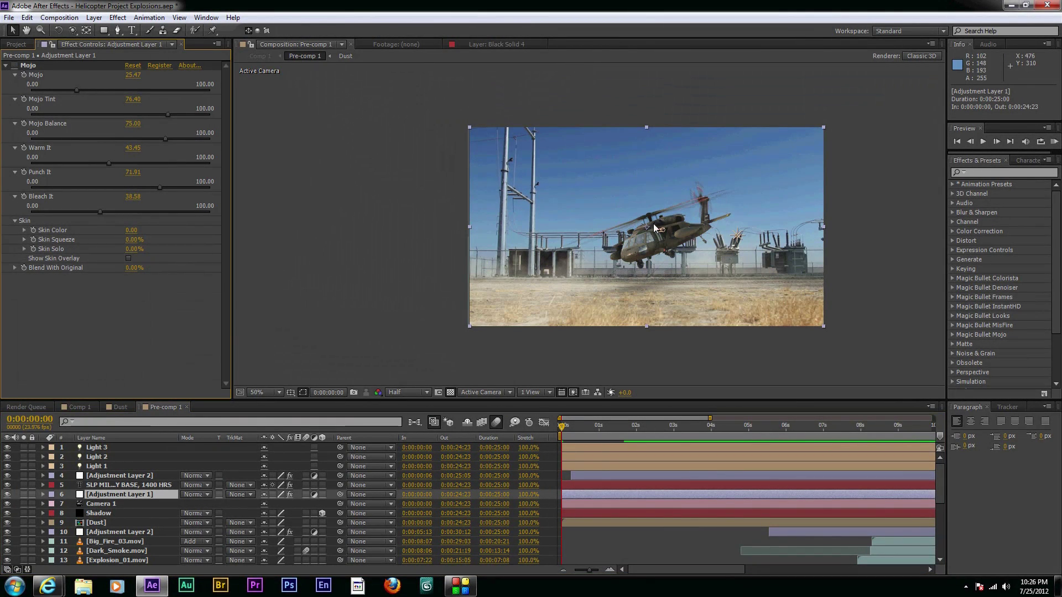
left_click(16, 66)
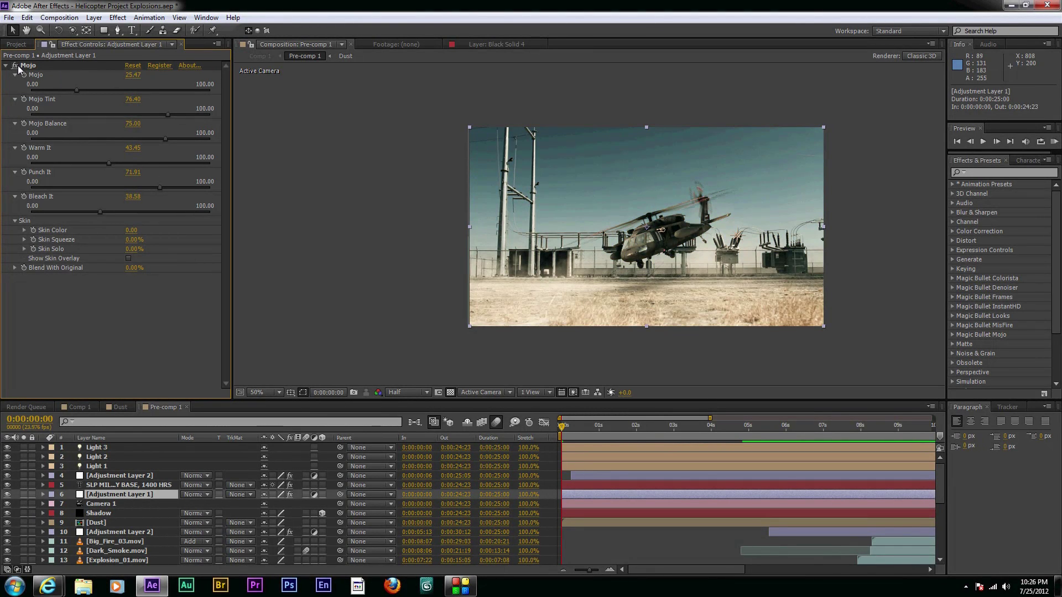
left_click(15, 66)
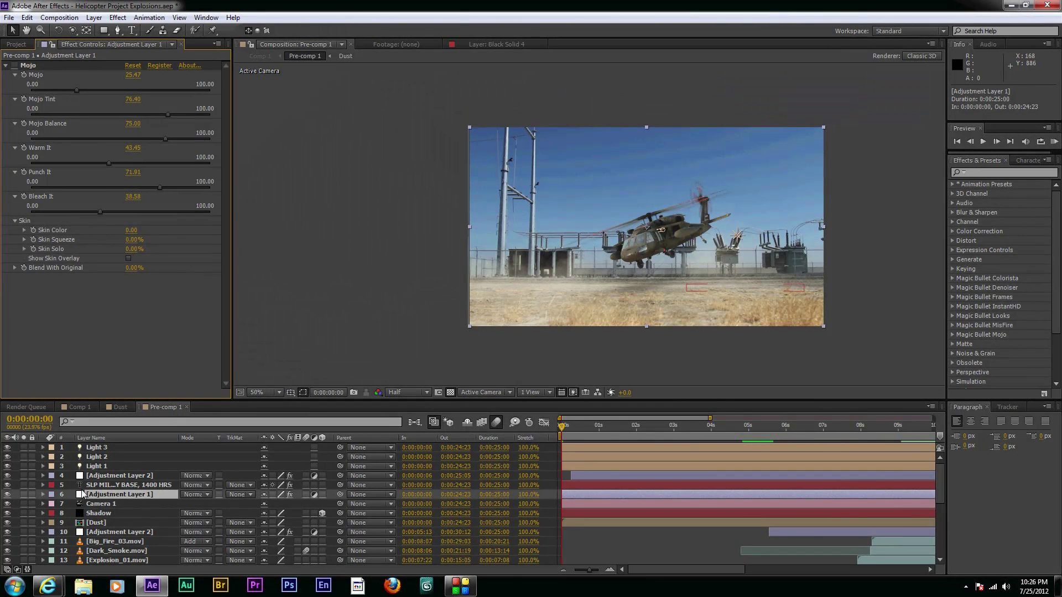
left_click(108, 477)
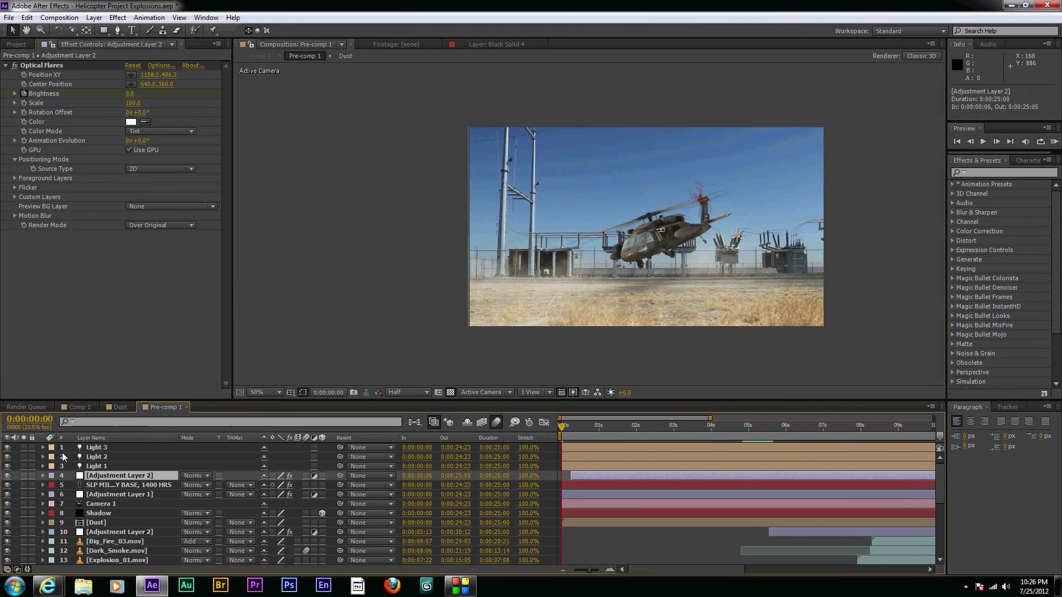
- Toggle the visibility of Lights 3, 1 and 2 to compare how each lights the scene
left_click(8, 452)
left_click(7, 448)
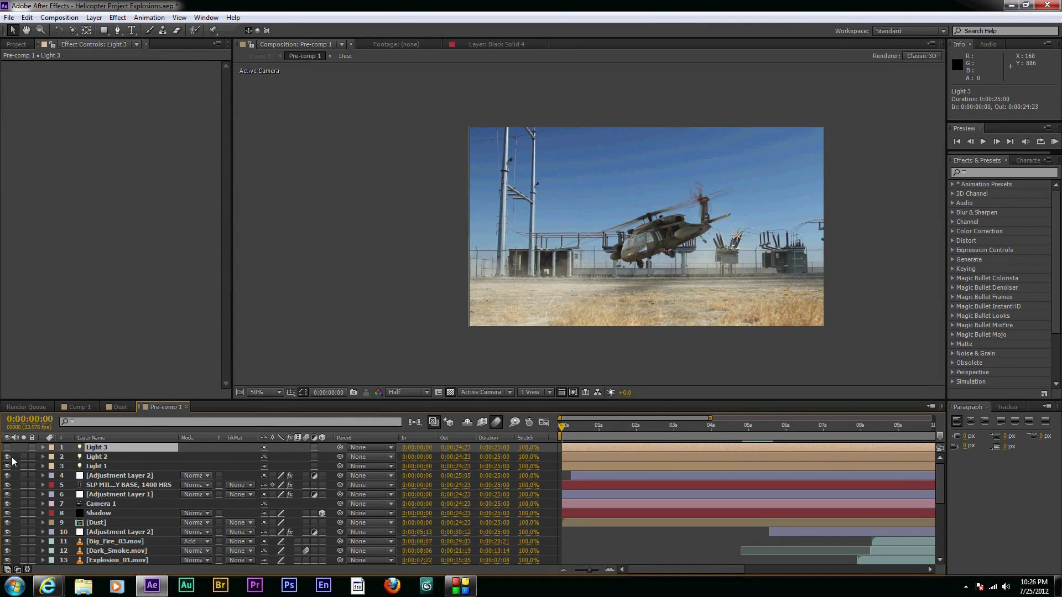
left_click(8, 467)
left_click(8, 458)
left_click(7, 448)
left_click(97, 467)
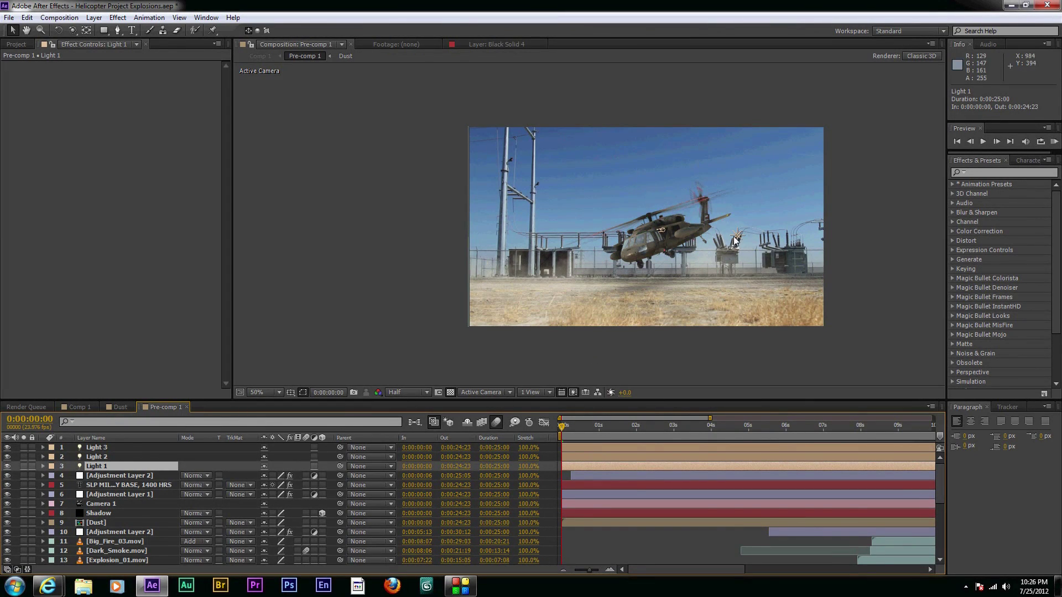
- Move Light 2 just beyond the frame's right edge, to 1087.3, 1274.7, -444.4, then toggle Light 1
left_click(97, 457)
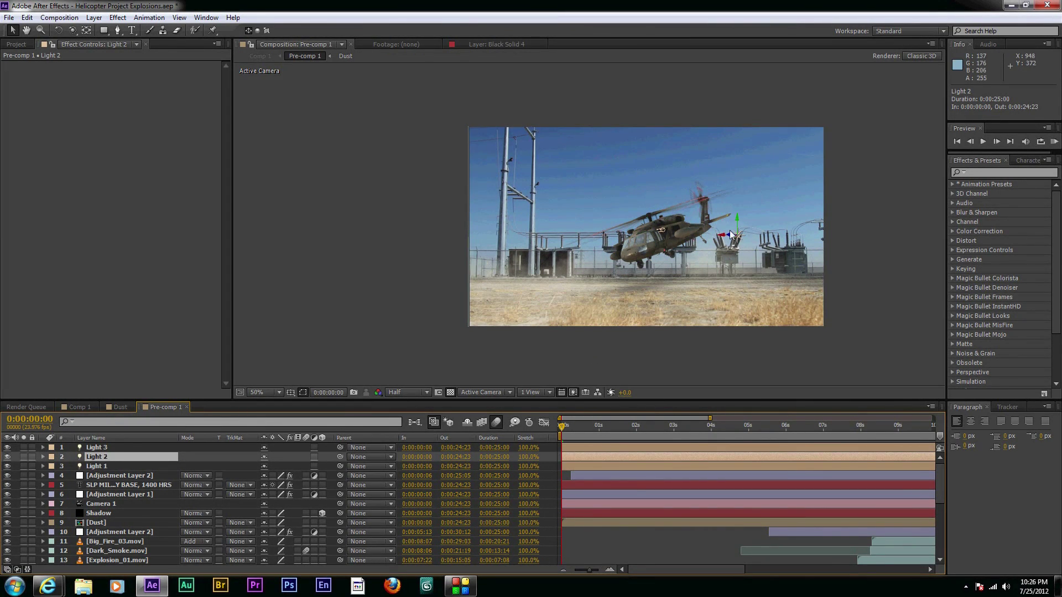
mouse_move(726, 239)
left_mouse_down()
mouse_move(660, 247)
mouse_move(731, 238)
left_mouse_up()
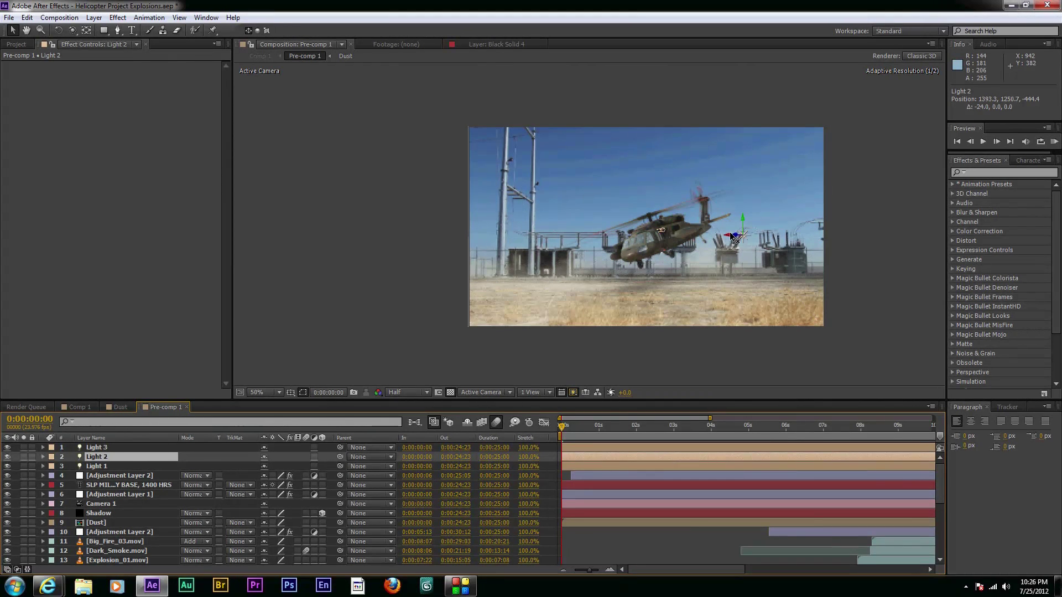
left_click_drag(733, 237, 816, 235)
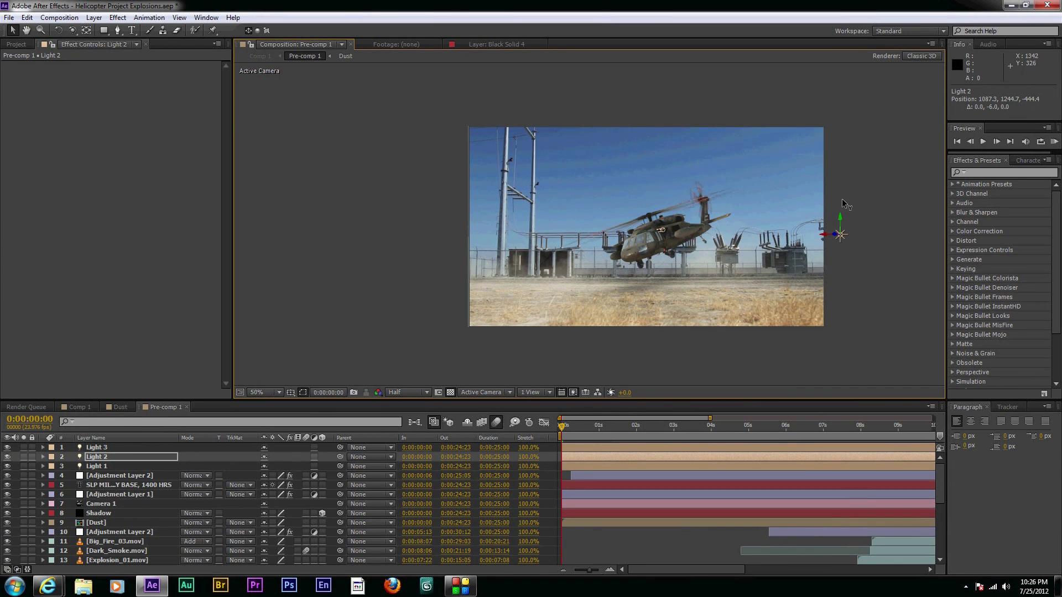
mouse_move(843, 202)
left_mouse_down()
mouse_move(834, 97)
mouse_move(849, 196)
left_mouse_up()
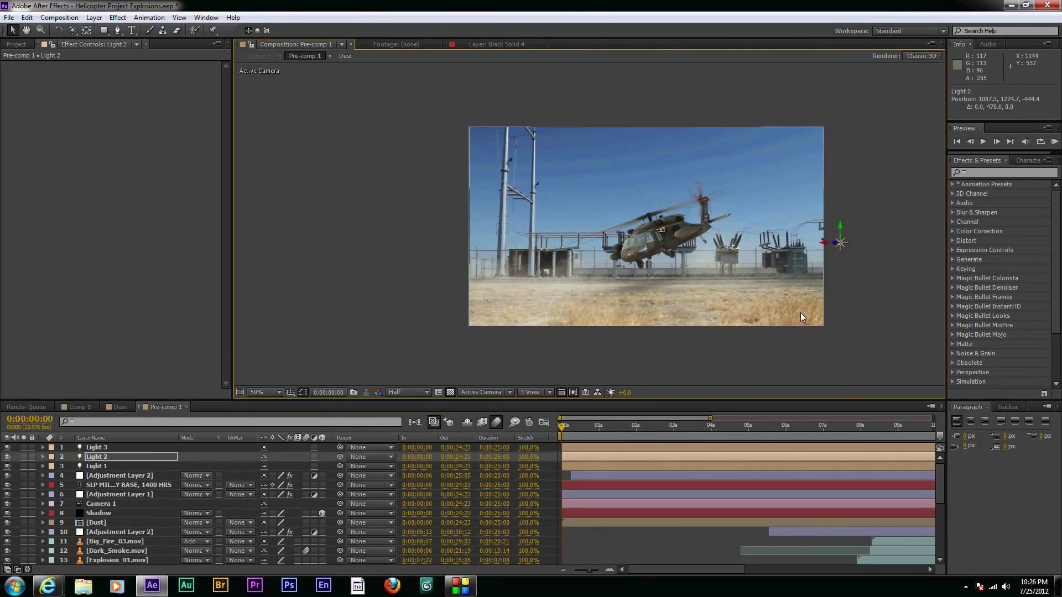
left_click(7, 466)
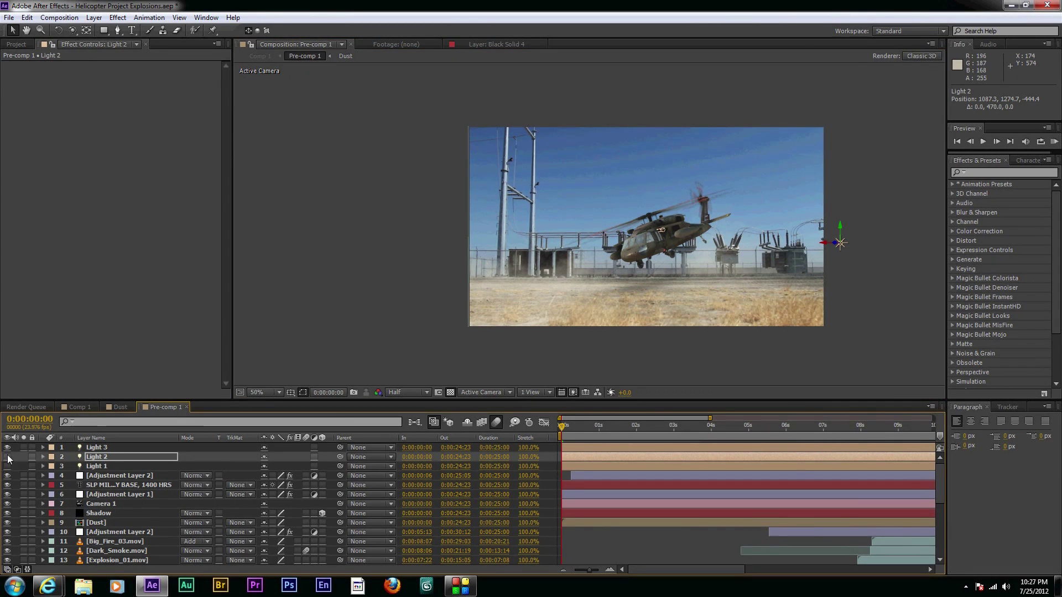
- Hide Light 3, move to about 2 seconds in, and show Adjustment Layer 1's Mojo grade
left_click(7, 448)
left_click_drag(562, 428, 746, 428)
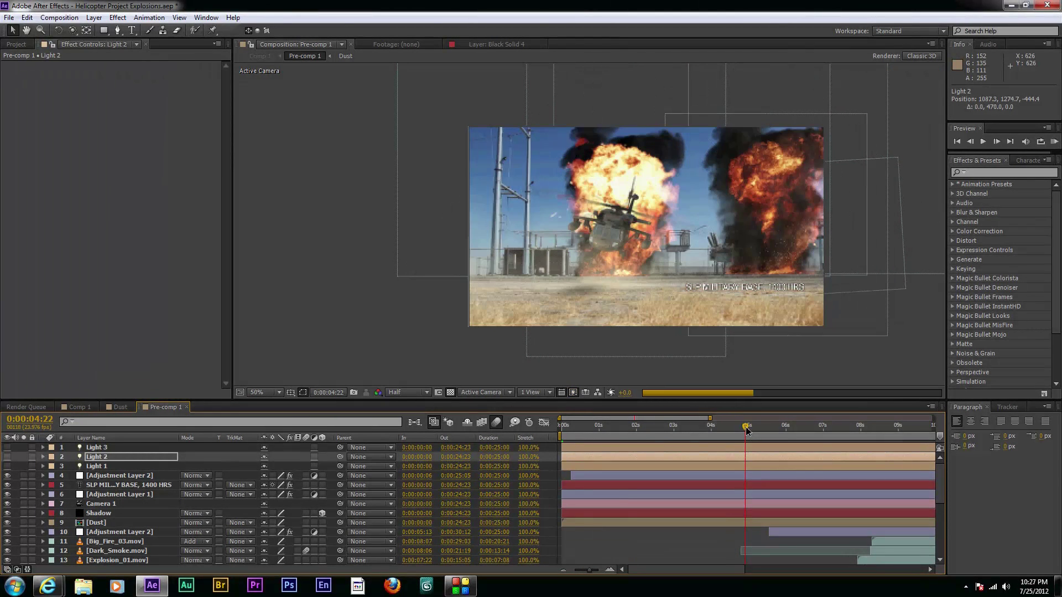
left_click(102, 496)
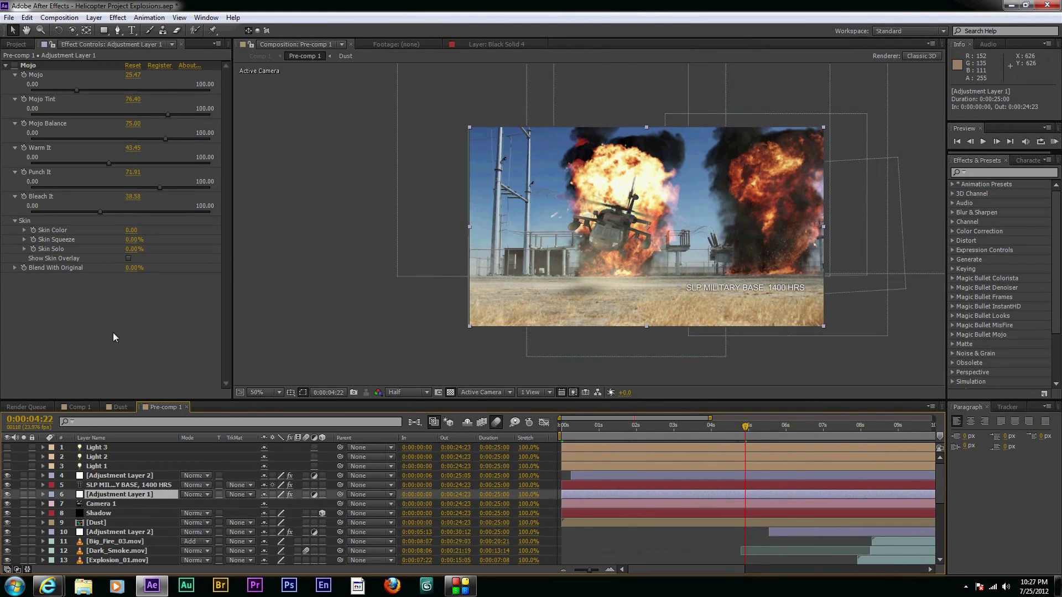
- Flick the Mojo grade on and off to compare, leave it off, and return to 0:00:00:00
left_click(15, 66)
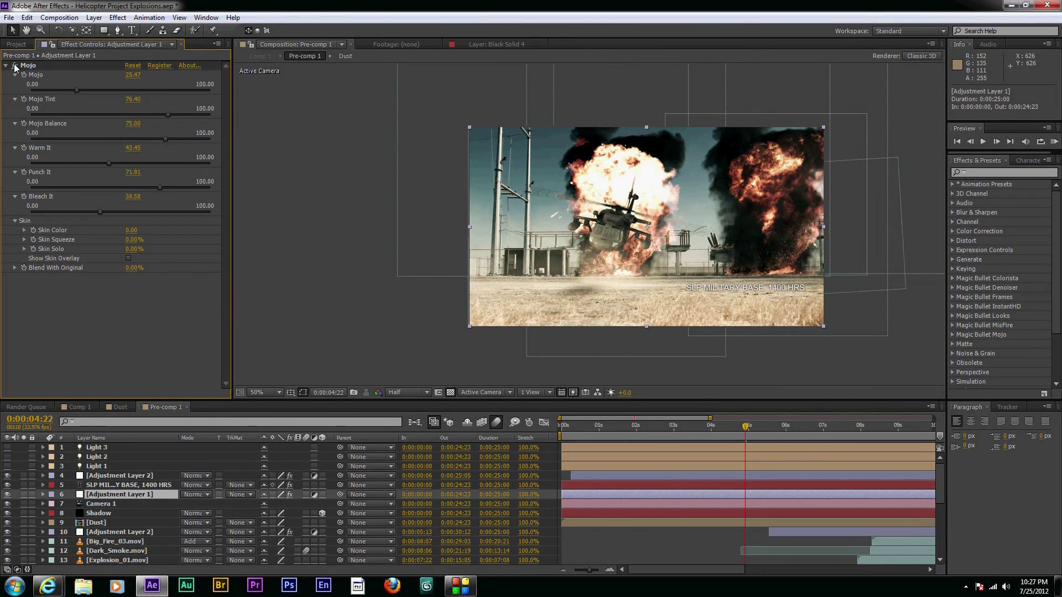
left_click(15, 66)
left_click(15, 66)
left_click(15, 66)
left_click(15, 66)
left_click(15, 65)
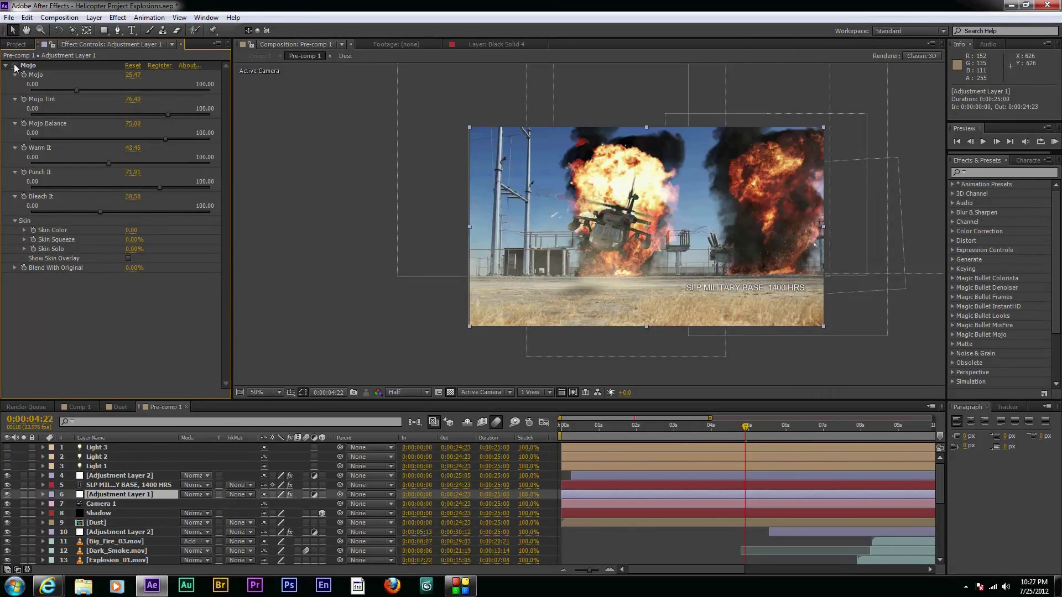
key("Home")
scroll(134, 496, "down", 3)
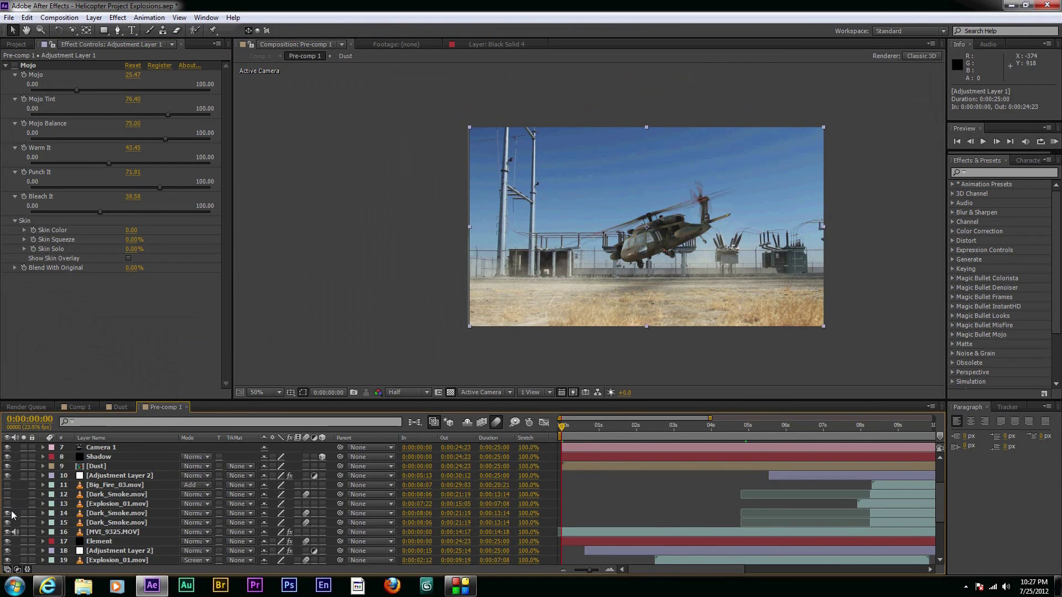
- Hide two Dark_Smoke layers and preview the Dark_Smoke mask and Explosion_01 footage in the Layer panel
left_click_drag(11, 512, 7, 522)
double_click(106, 496)
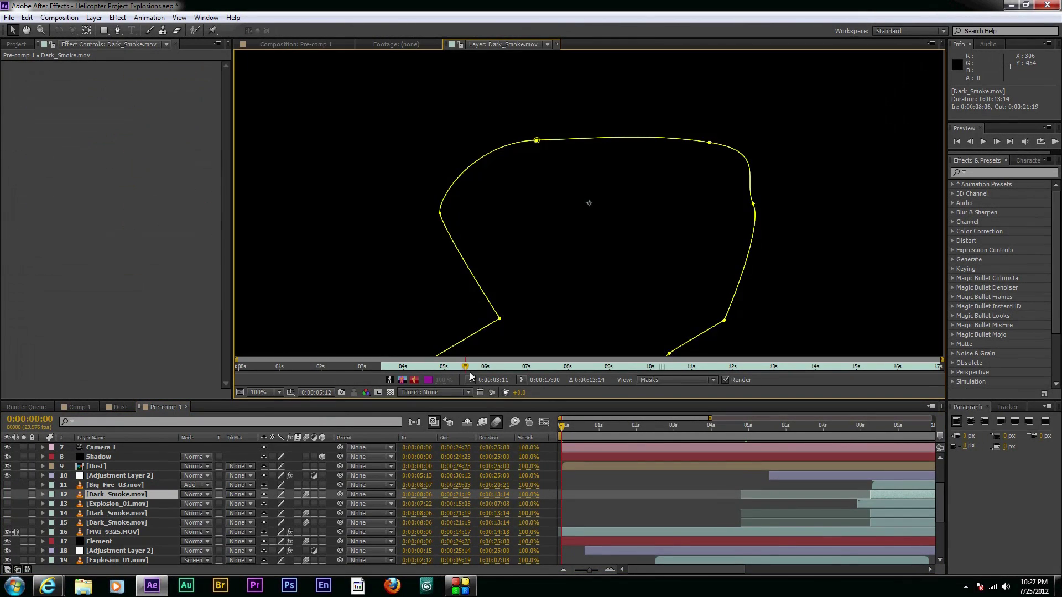
mouse_move(470, 366)
left_mouse_down()
mouse_move(628, 366)
mouse_move(446, 366)
left_mouse_up()
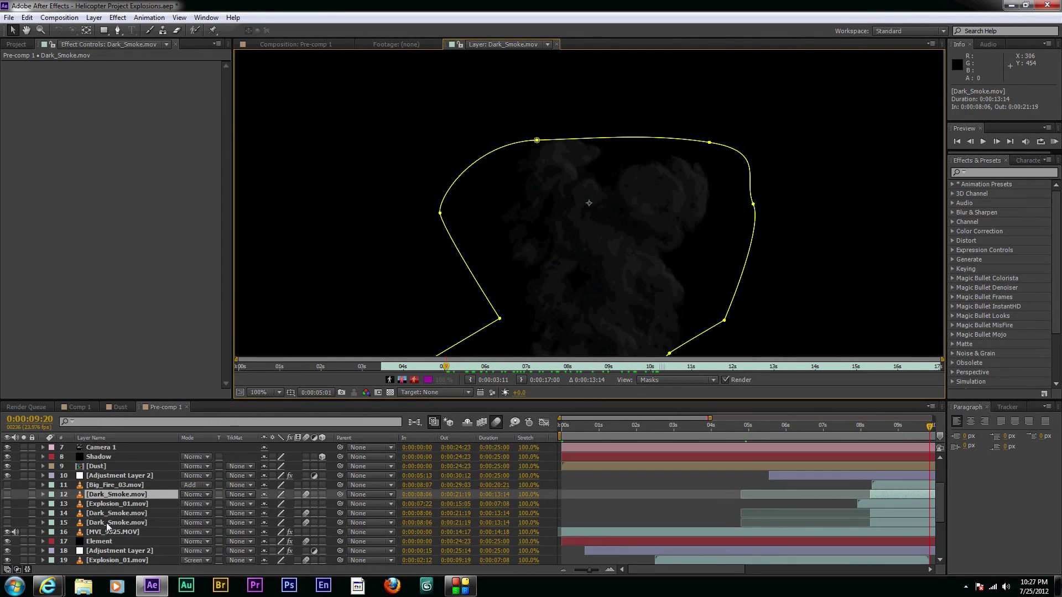
double_click(117, 502)
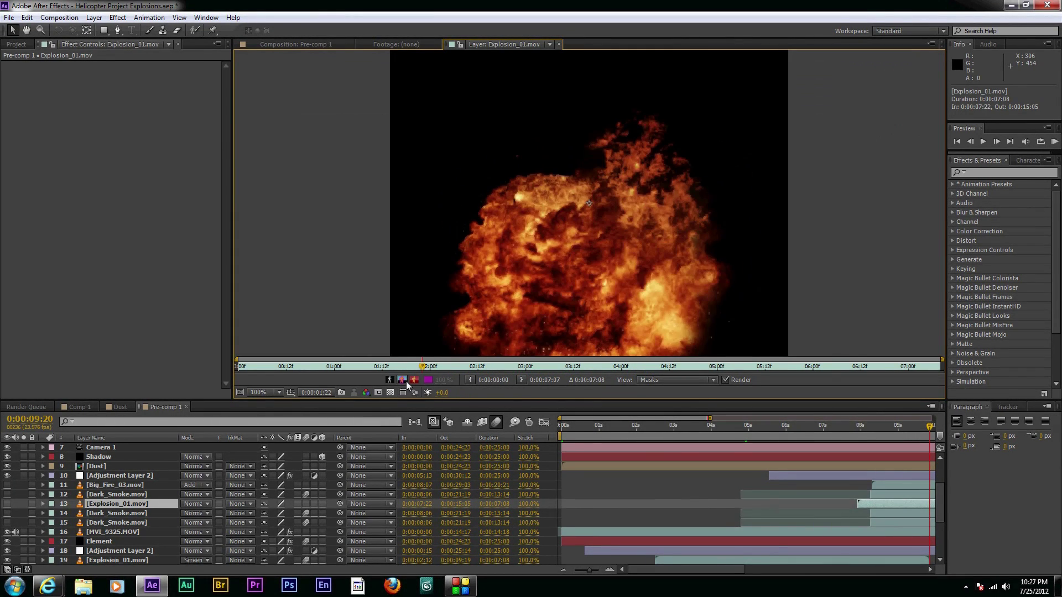
mouse_move(422, 366)
left_mouse_down()
mouse_move(498, 367)
mouse_move(297, 357)
mouse_move(461, 338)
mouse_move(566, 348)
mouse_move(316, 372)
mouse_move(430, 366)
left_mouse_up()
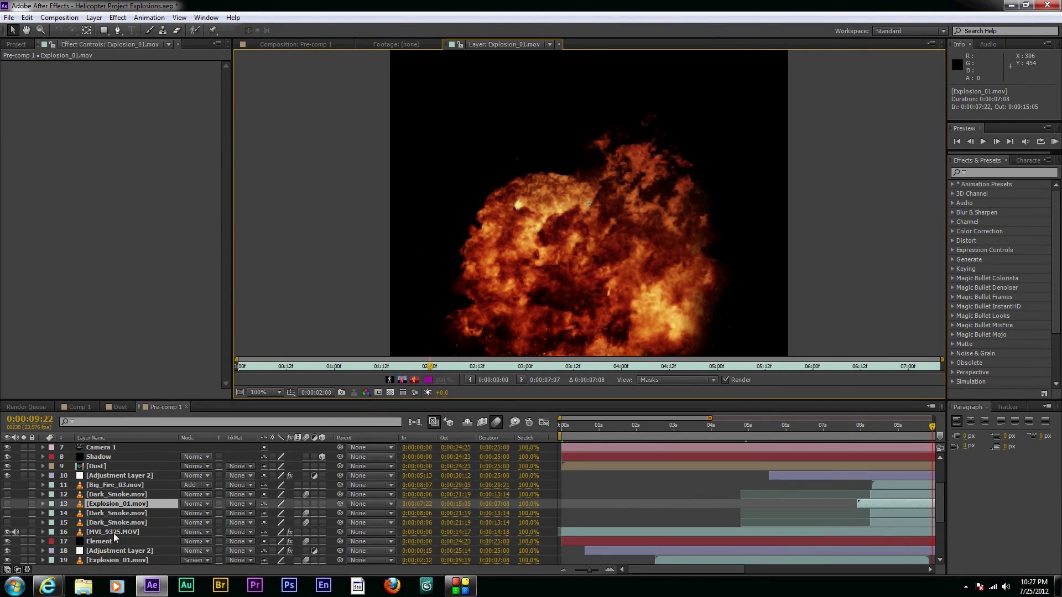
scroll(90, 552, "down", 1)
left_click(293, 45)
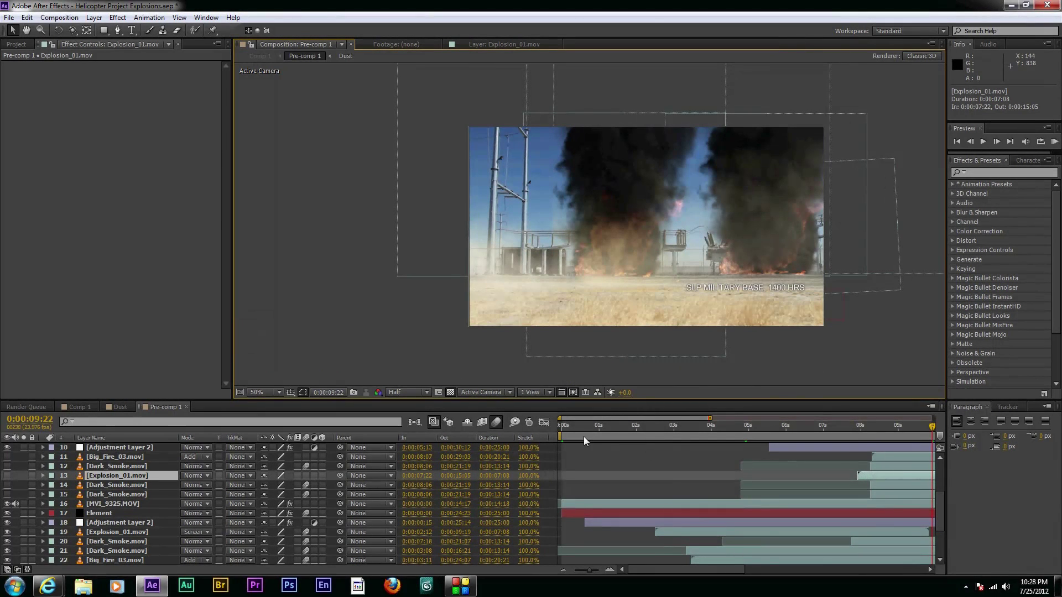
left_click(563, 433)
key("space")
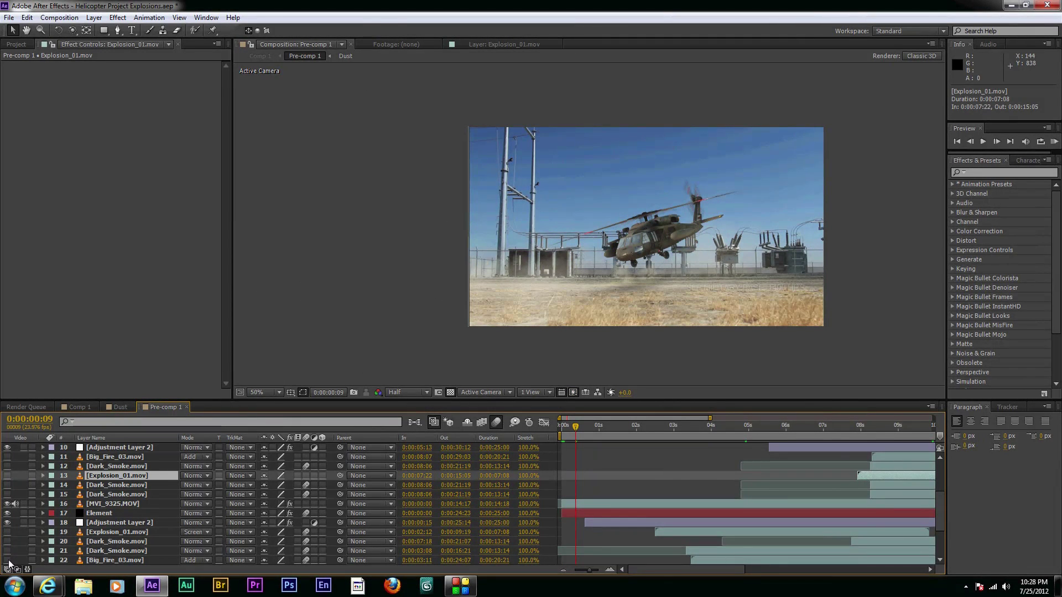
scroll(21, 546, "down", 3)
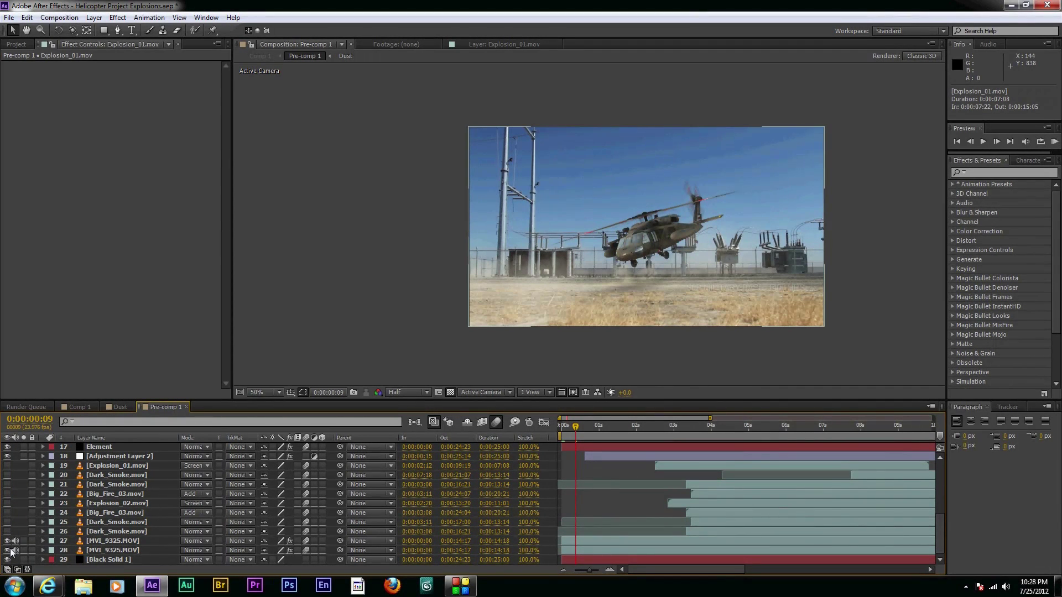
left_click_drag(580, 432, 700, 429)
key("space")
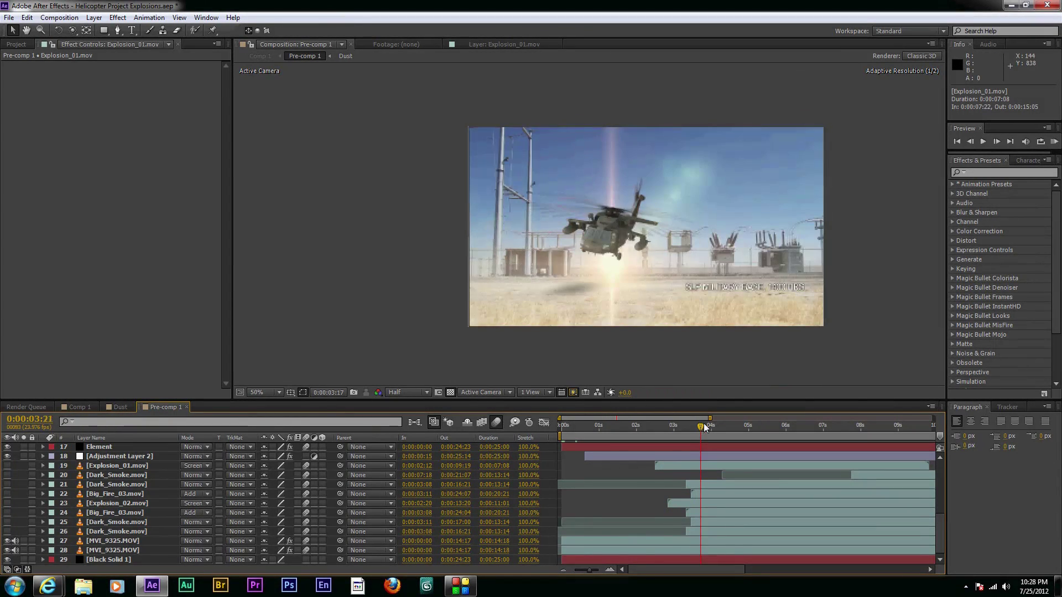
left_click_drag(695, 434, 649, 451)
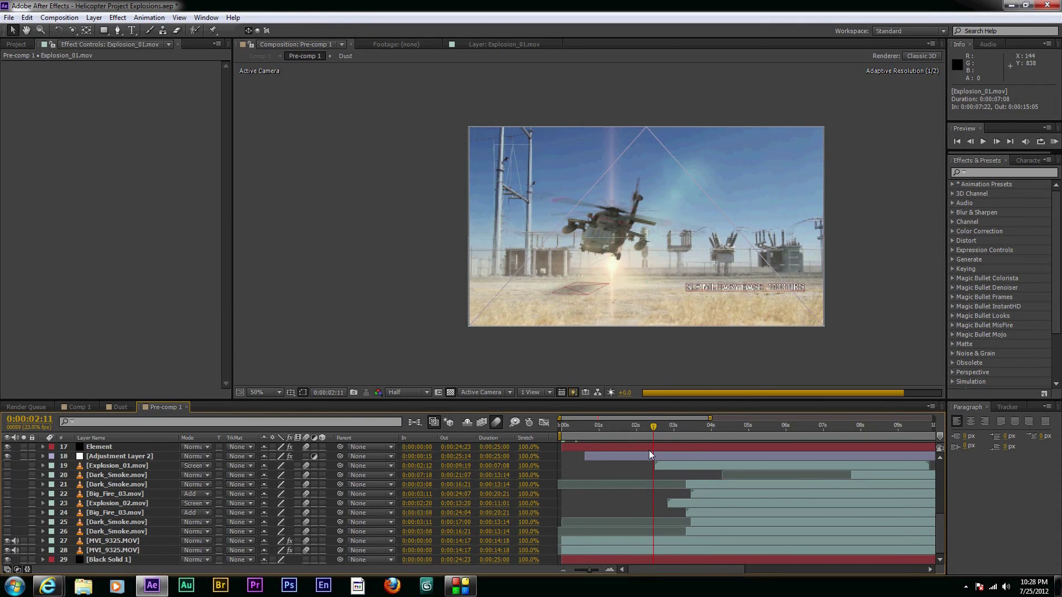
key("space")
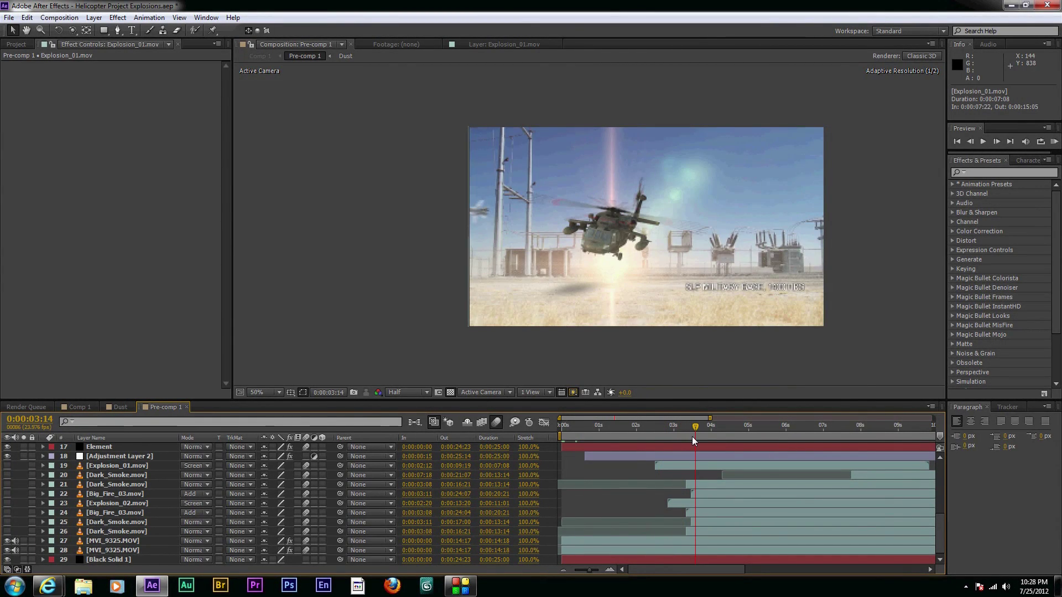
left_click_drag(939, 524, 944, 481)
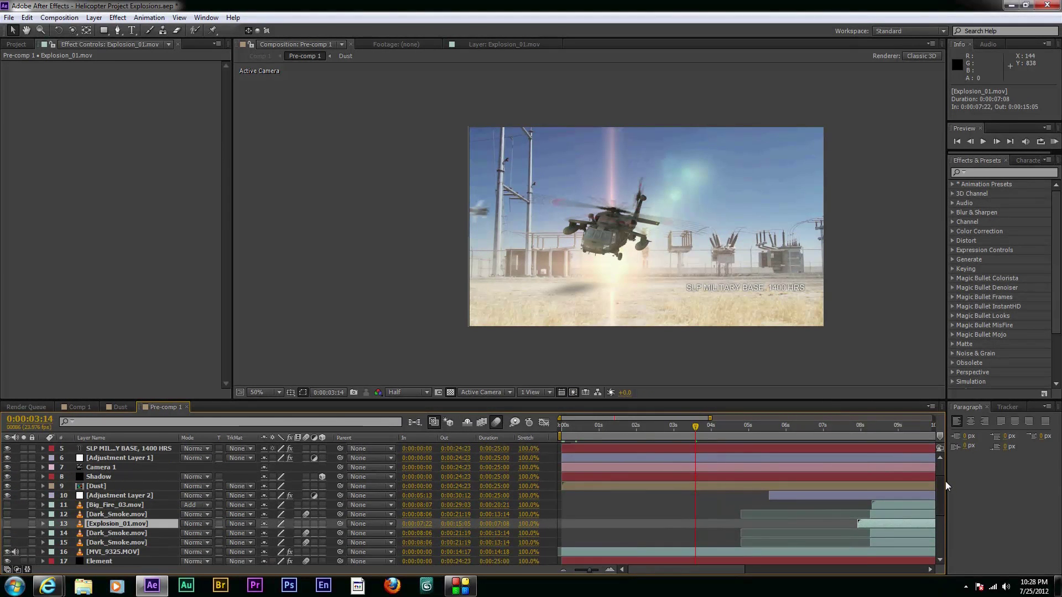
left_click(139, 476)
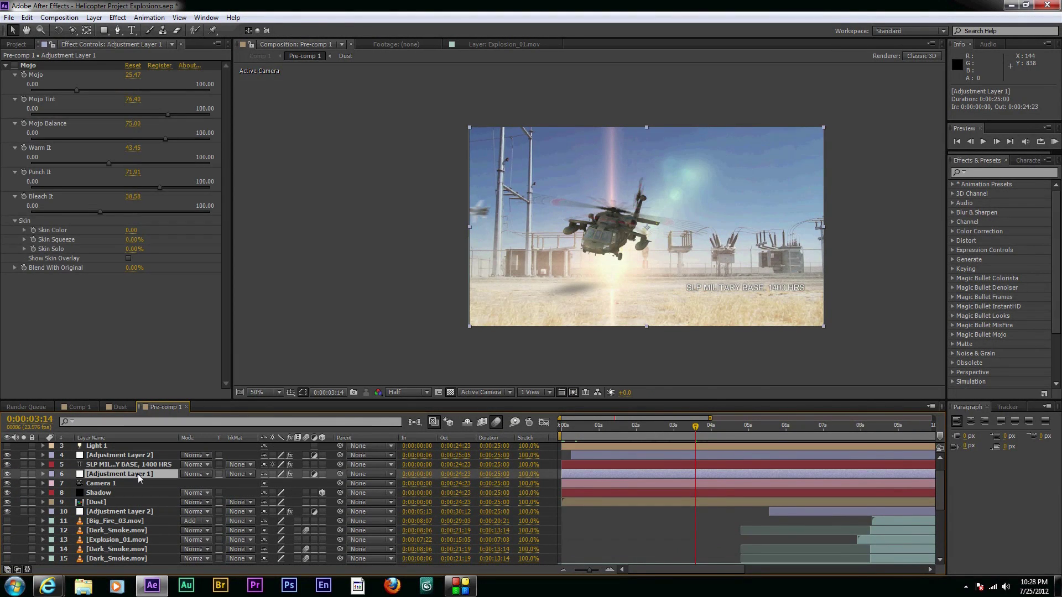
- Reveal Adjustment Layer 2's flare Brightness keyframes, find its 230.0 peak near 0:00:02:19, and open Optical Flares Options
left_click(118, 454)
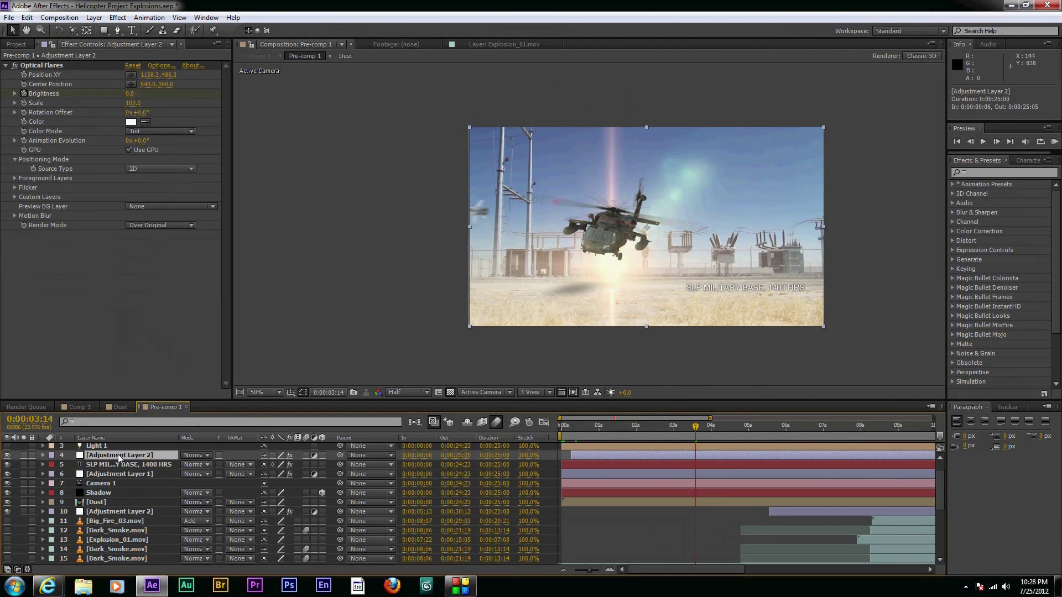
key("u")
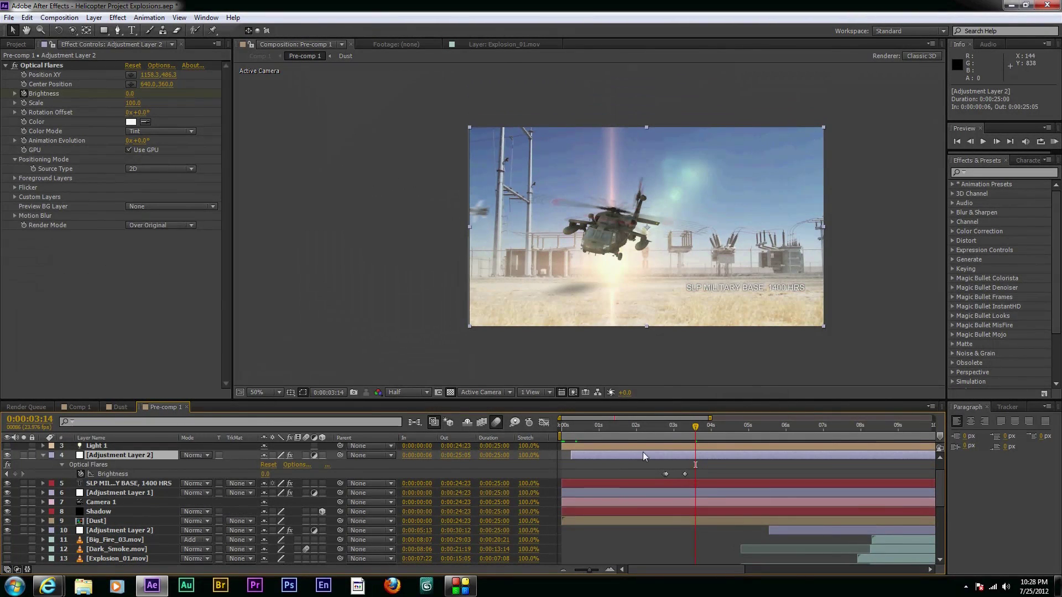
left_click(664, 432)
left_click(668, 431)
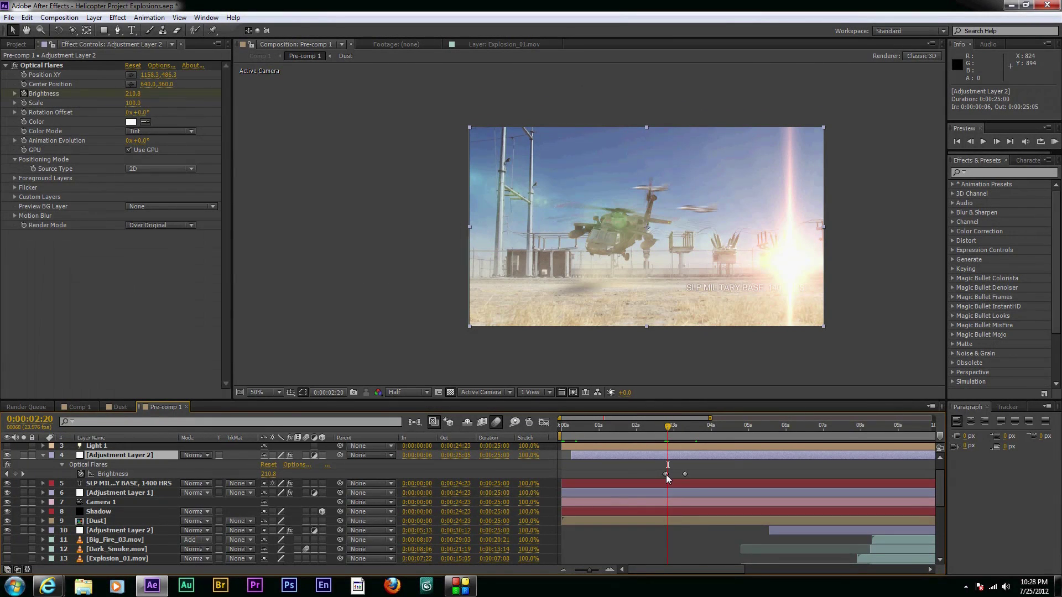
key("Page_Down")
key("Page_Down")
key("Page_Down")
key("Page_Down")
key("Page_Down")
key("Page_Down")
key("Page_Down")
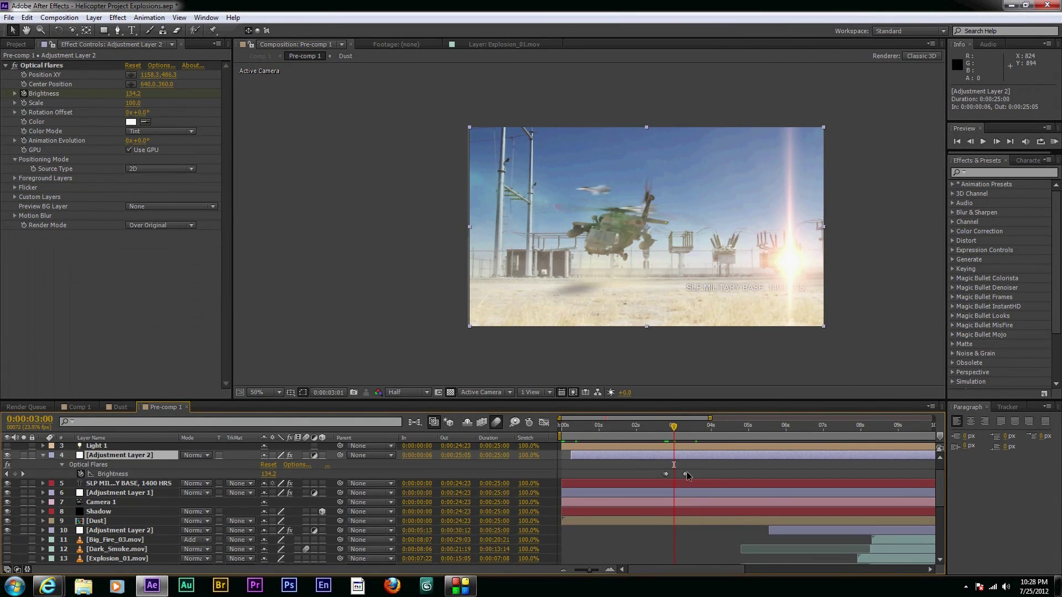
left_click(667, 433)
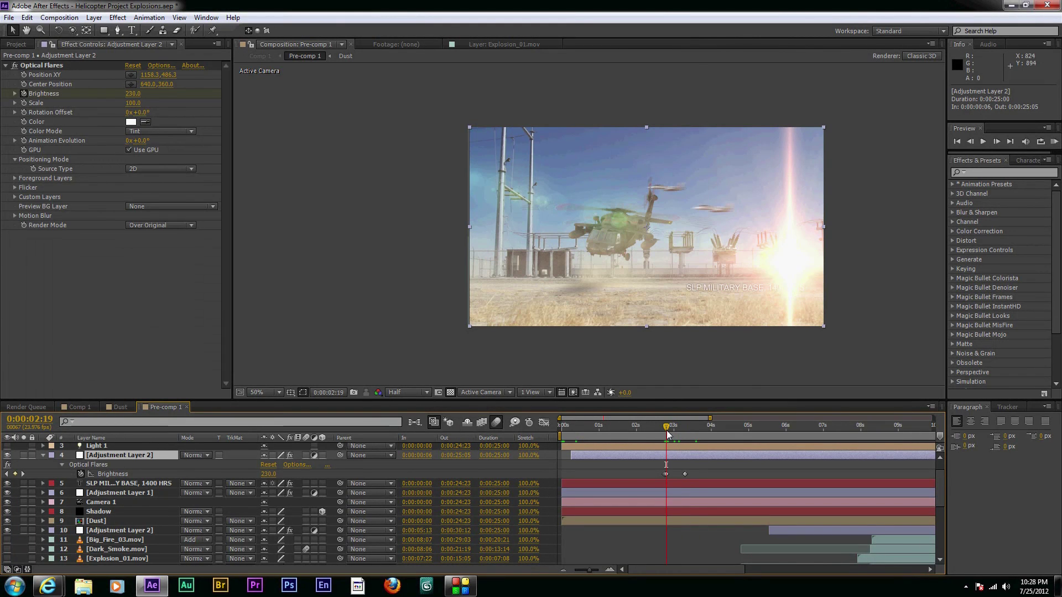
left_click(161, 65)
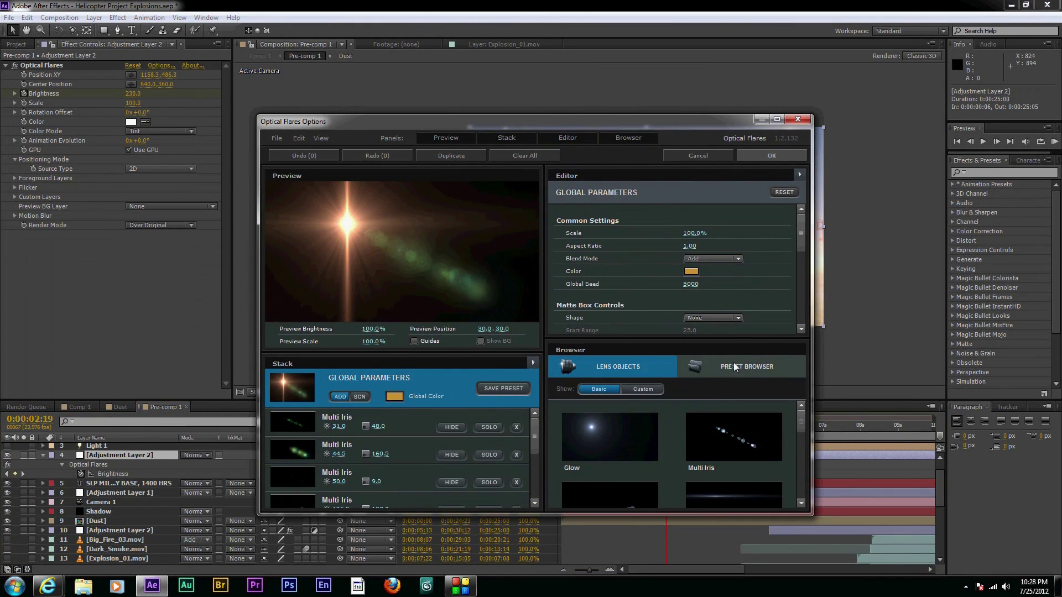
left_click(733, 365)
double_click(748, 440)
left_click_drag(796, 425, 794, 505)
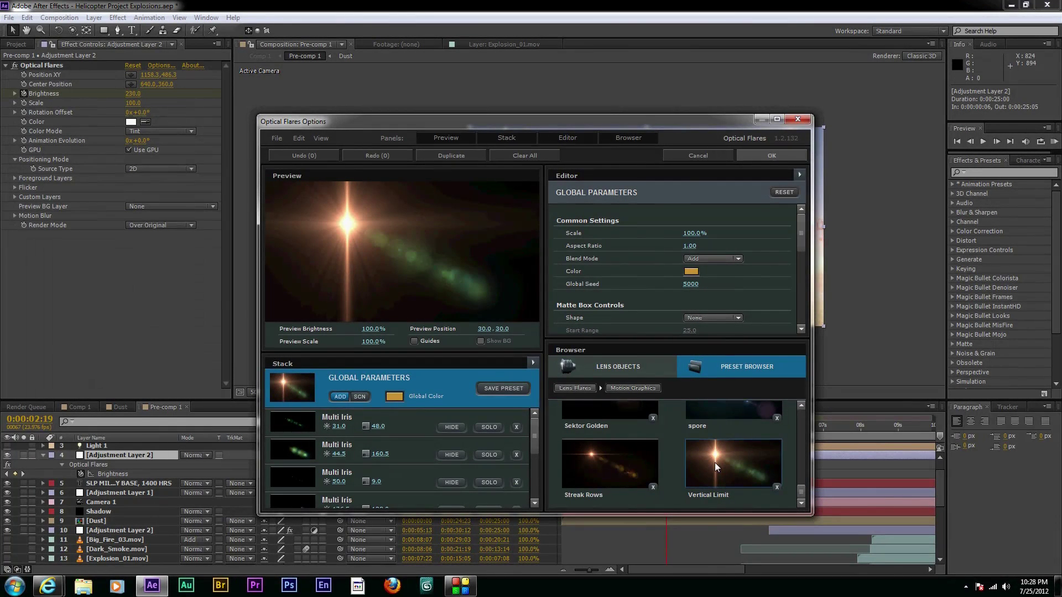
left_click(770, 154)
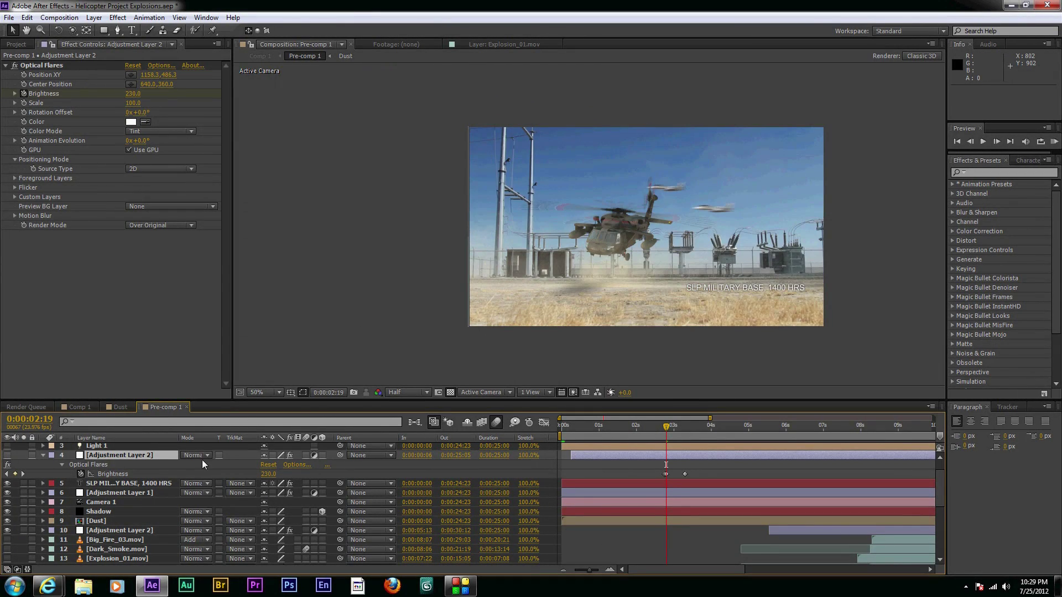
- Scrub back through the opening frames and inspect the Black Solid 1, Element and Shadow layers
mouse_move(665, 434)
left_mouse_down()
mouse_move(620, 442)
mouse_move(651, 440)
left_mouse_up()
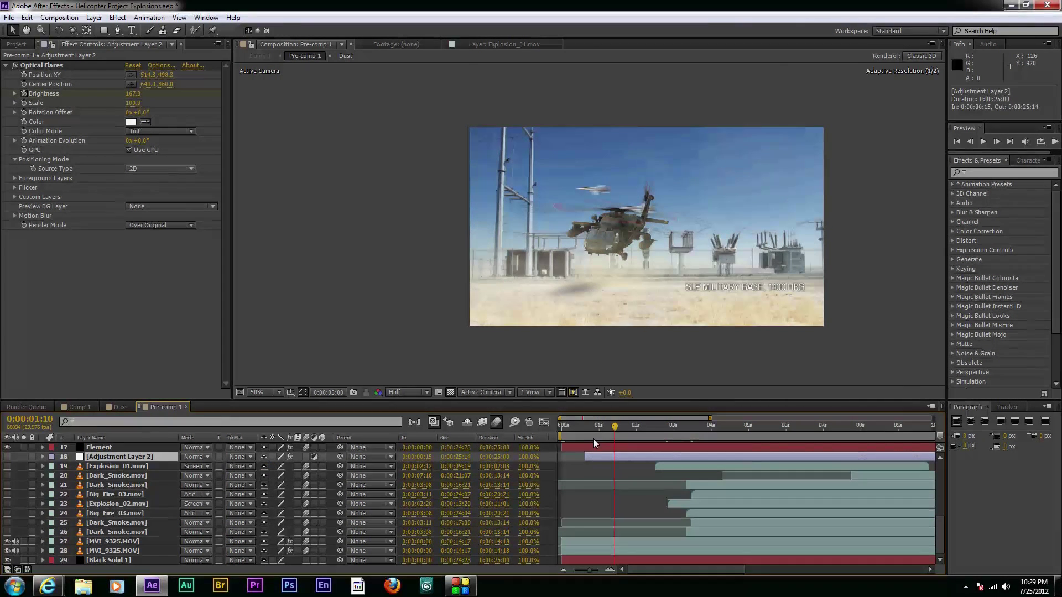
left_click_drag(593, 439, 615, 435)
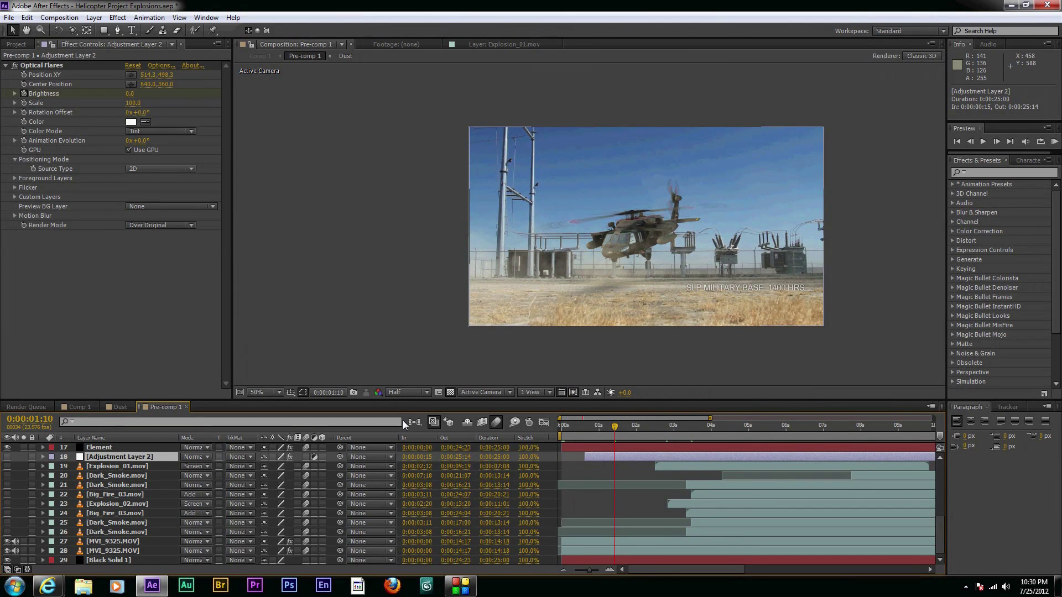
left_click(108, 560)
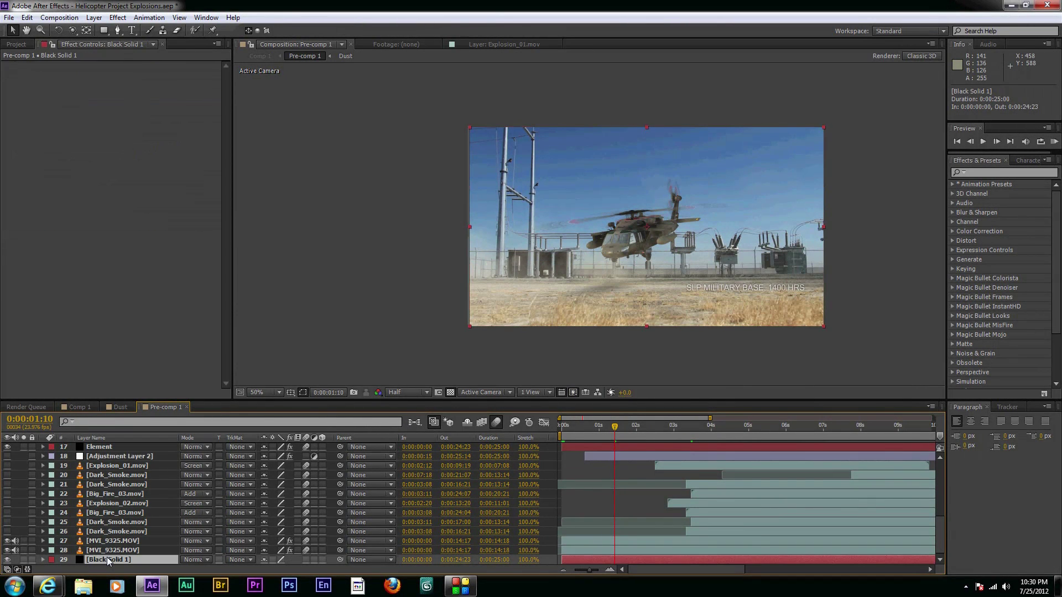
left_click(110, 447)
scroll(115, 479, "up", 3)
scroll(115, 479, "up", 2)
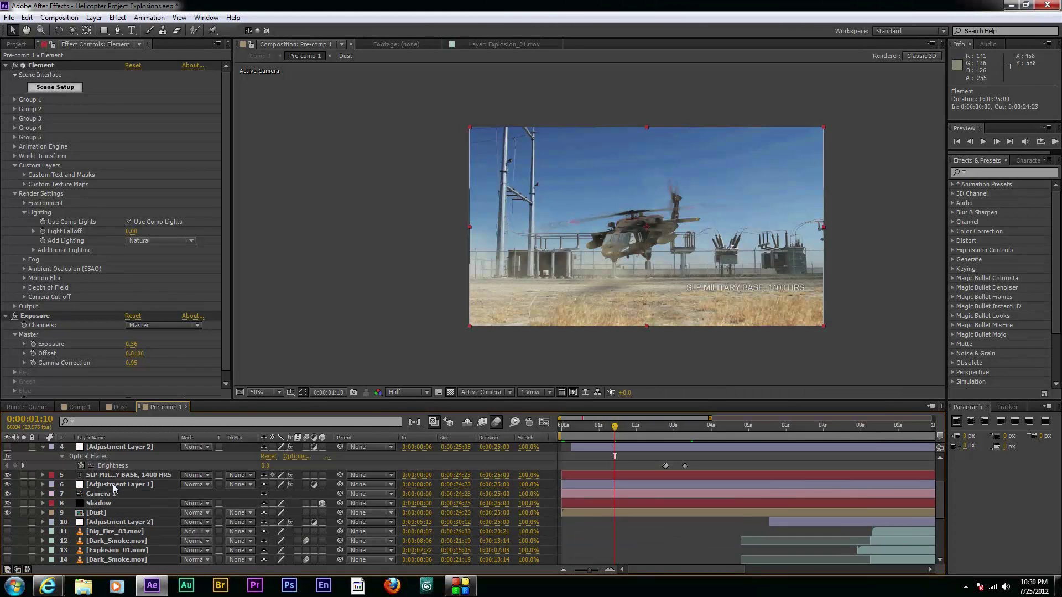
left_click(101, 502)
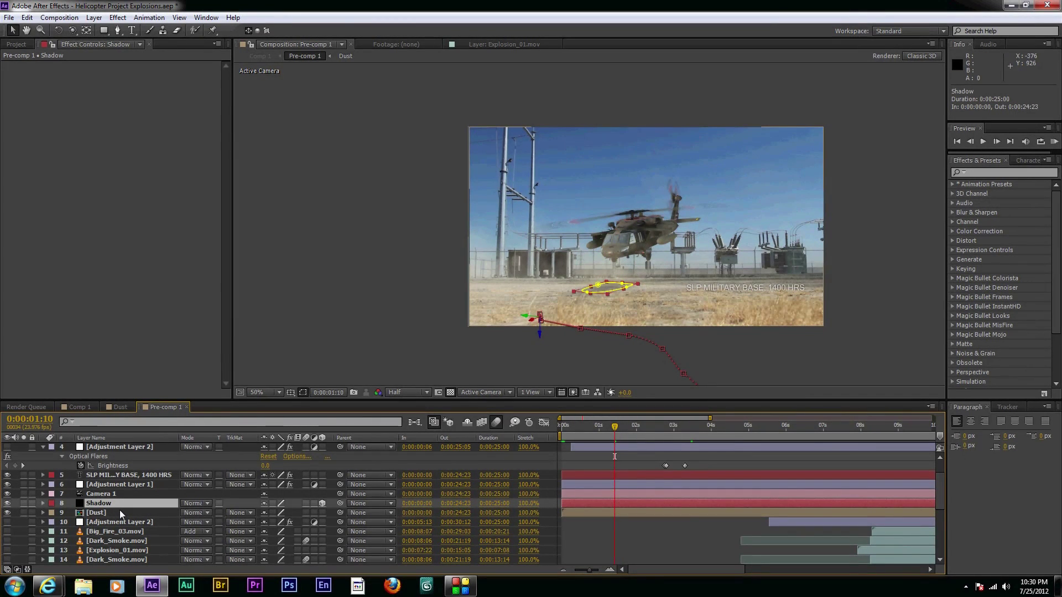
key("f")
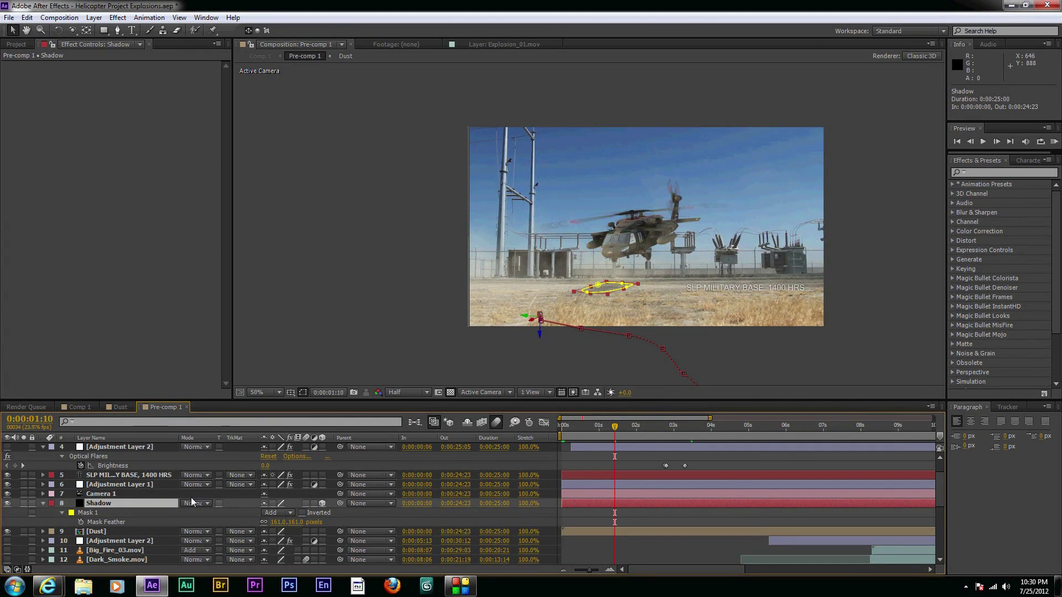
key("u")
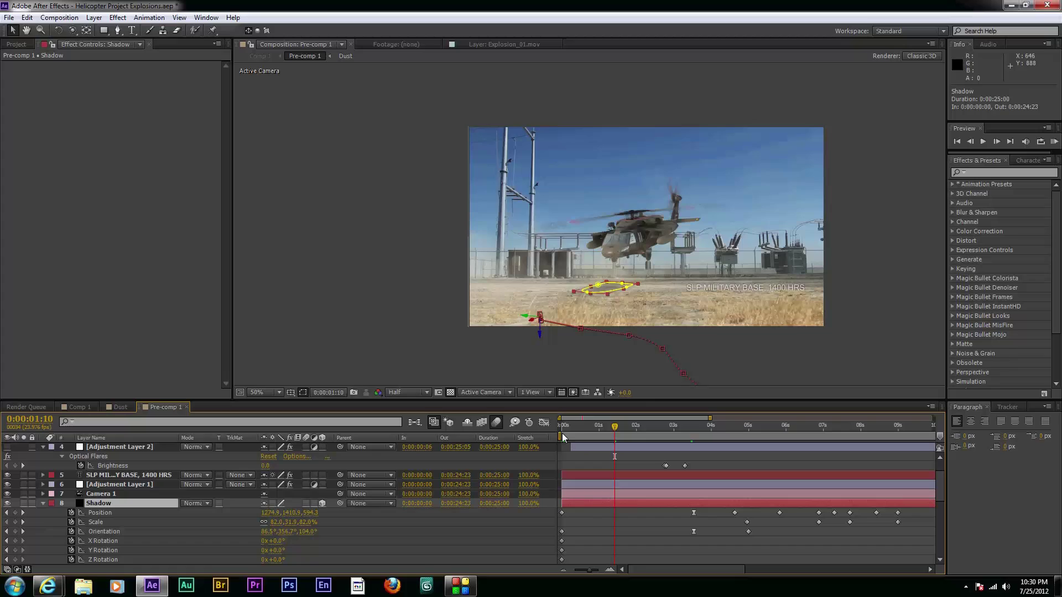
left_click(562, 433)
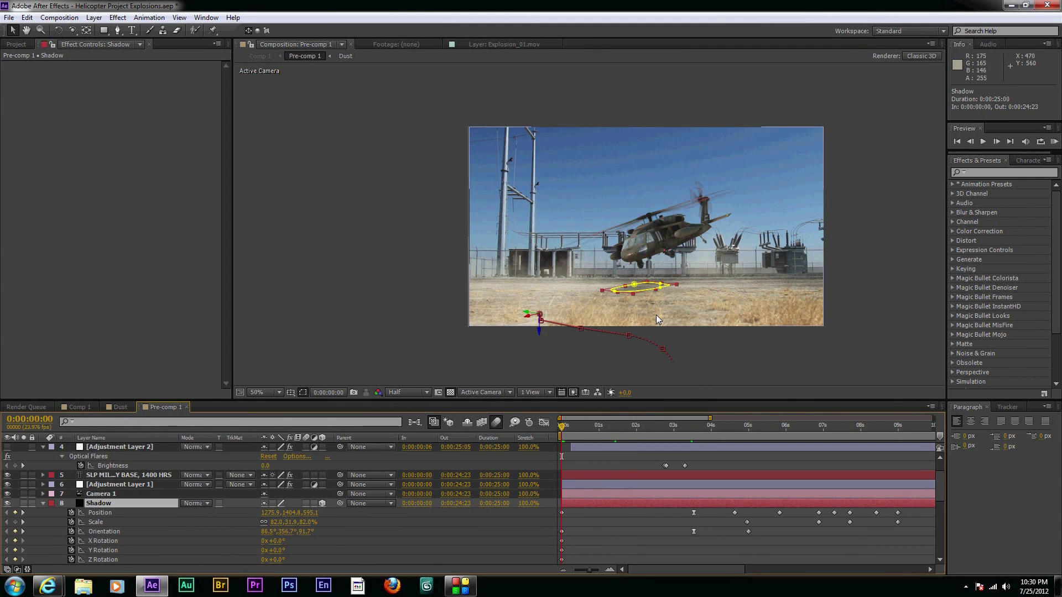
key("KP_0")
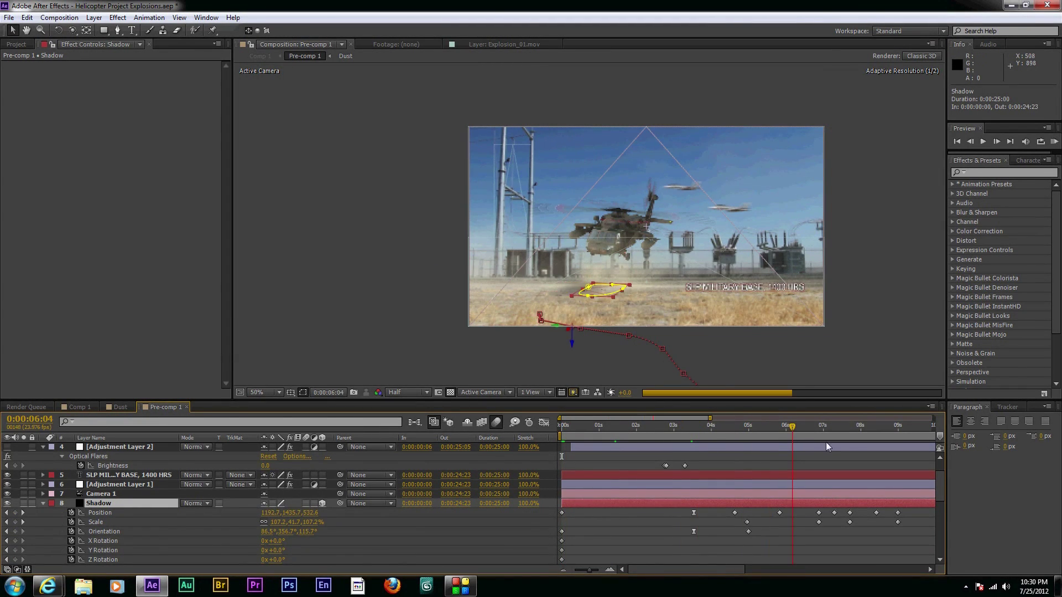
key("space")
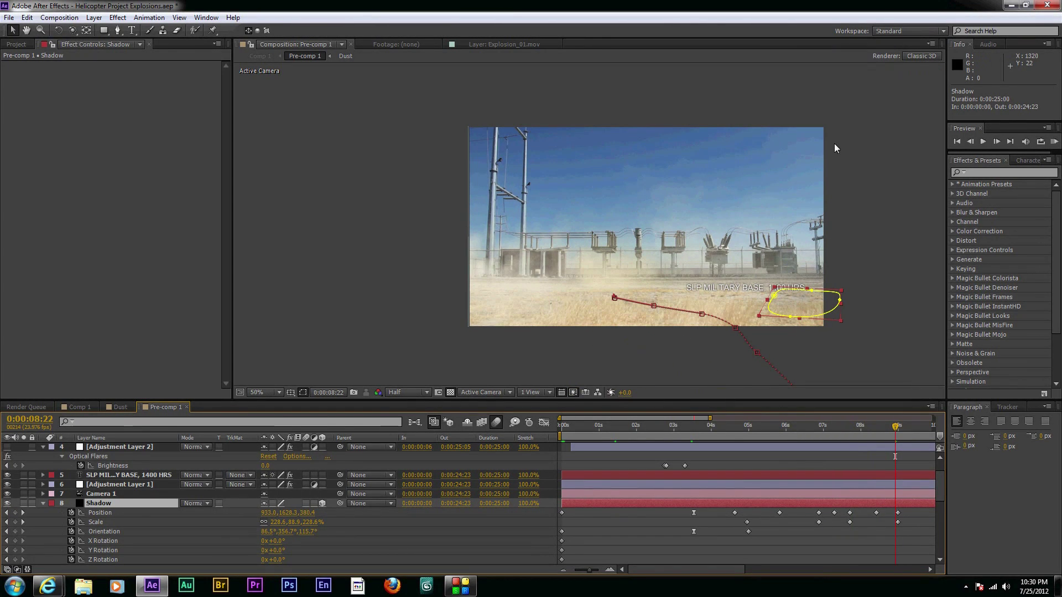
left_click_drag(896, 427, 539, 433)
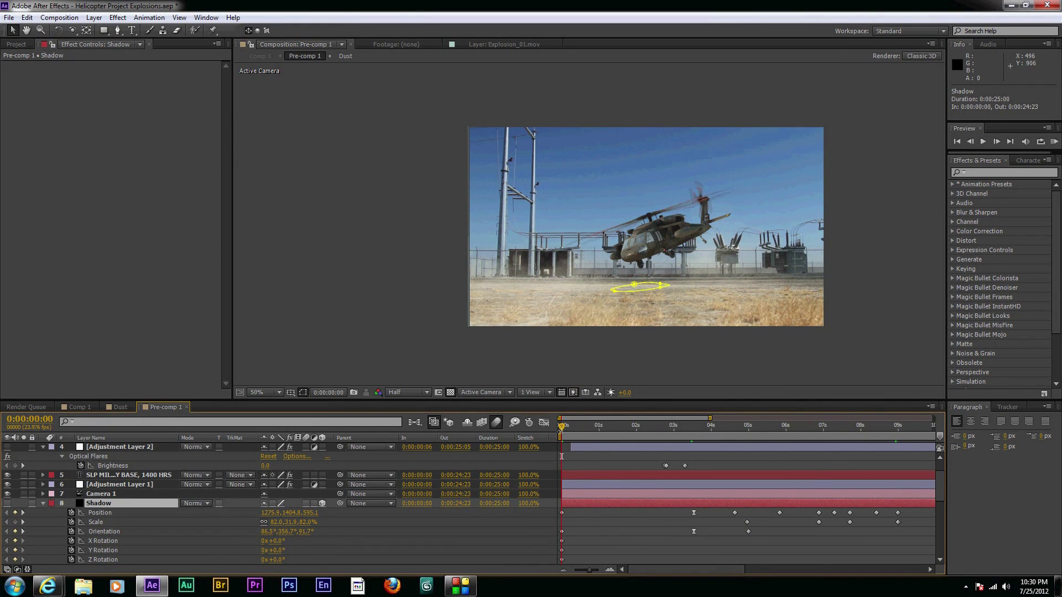
left_click_drag(562, 425, 588, 426)
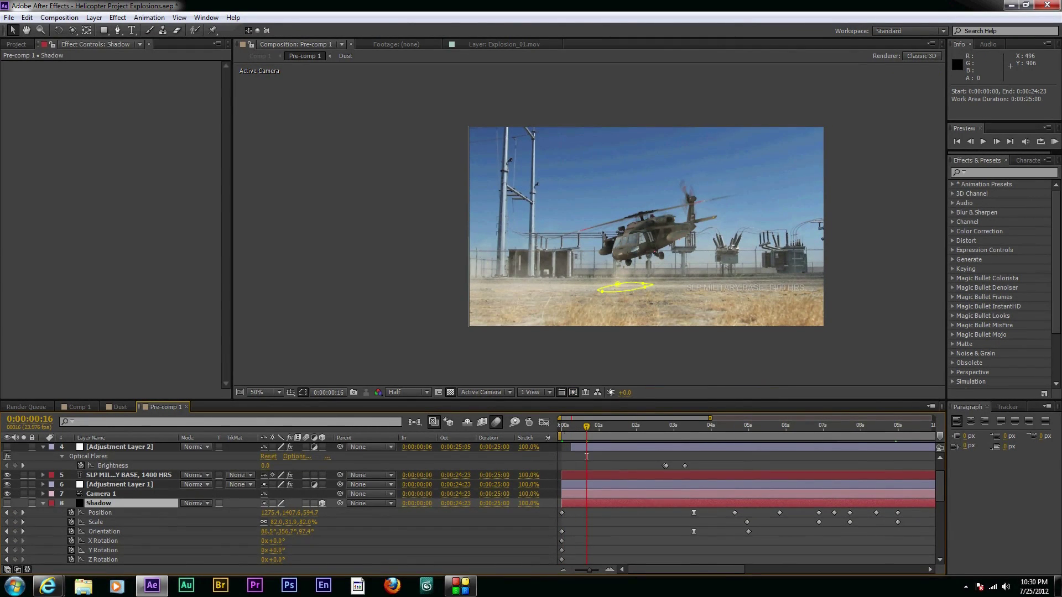
left_click_drag(589, 432, 622, 441)
- Select Black Solid 1, then the Element layer to show its Scene Interface, Render Settings and Exposure
scroll(107, 489, "down", 5)
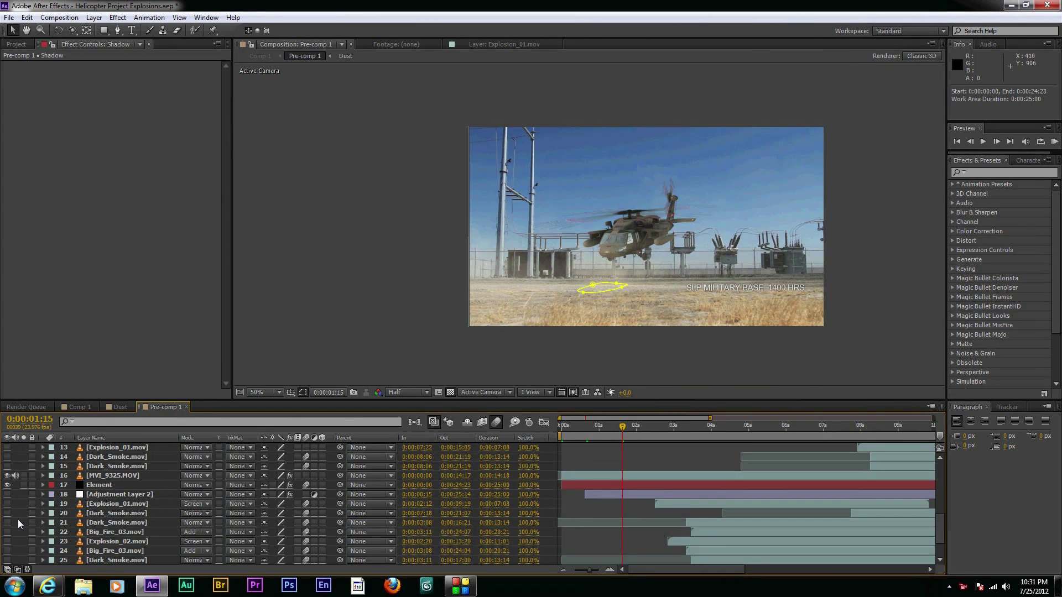
scroll(29, 509, "down", 4)
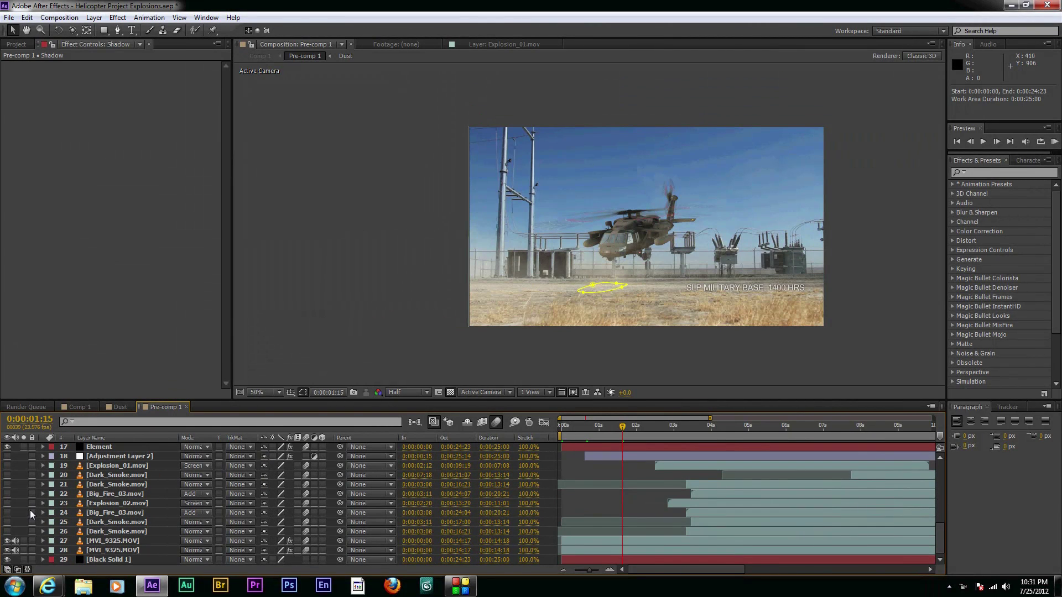
left_click(97, 560)
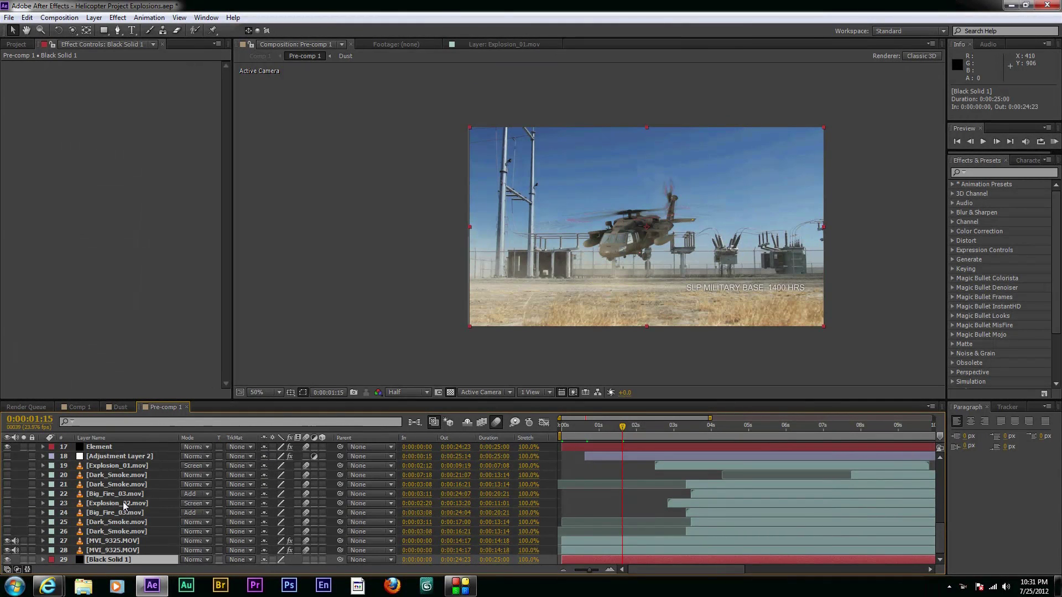
left_click(101, 446)
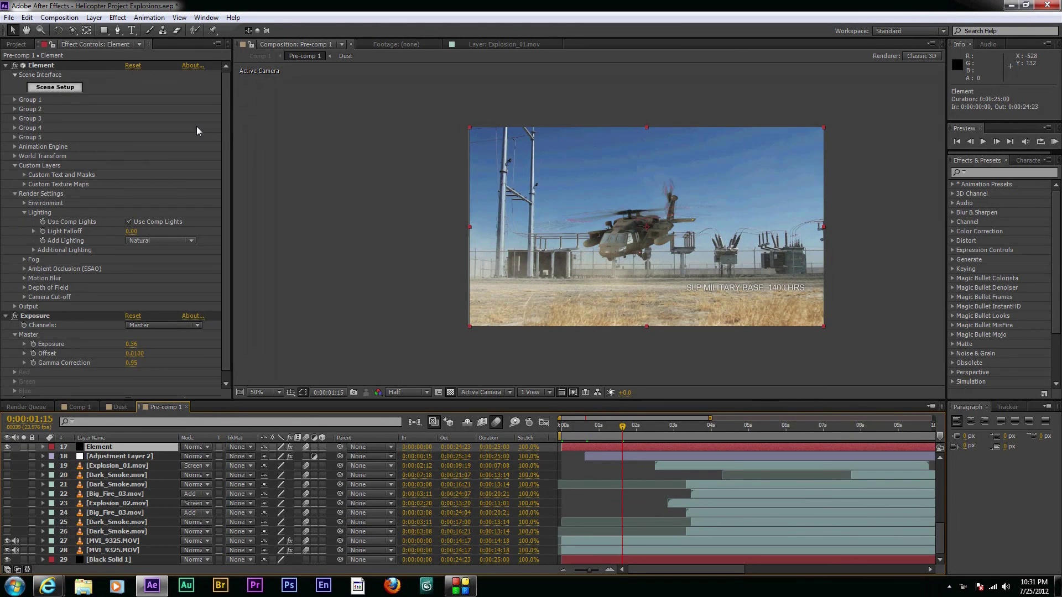
left_click(15, 129)
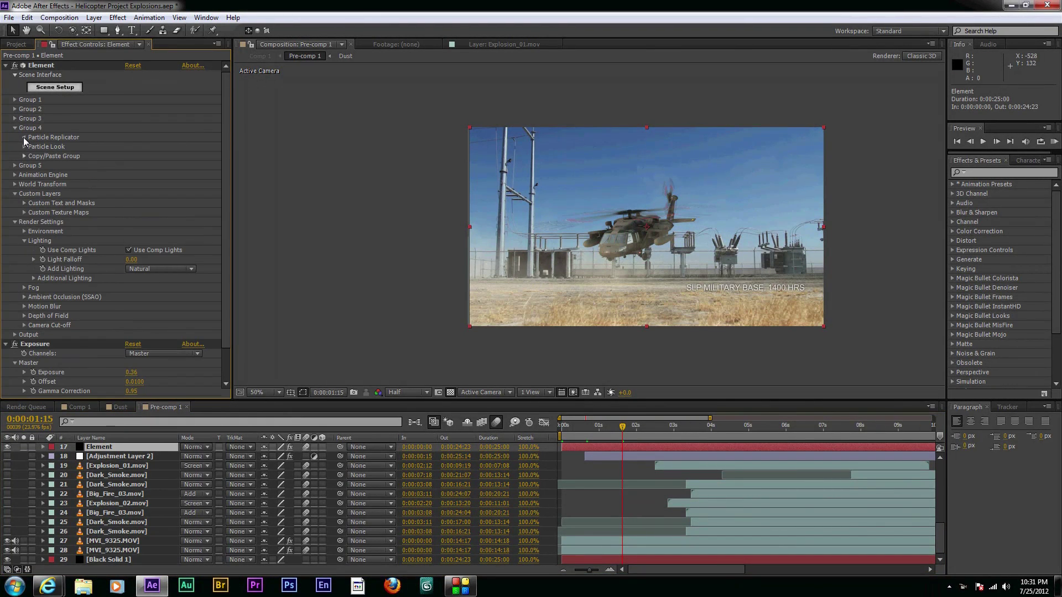
left_click(24, 137)
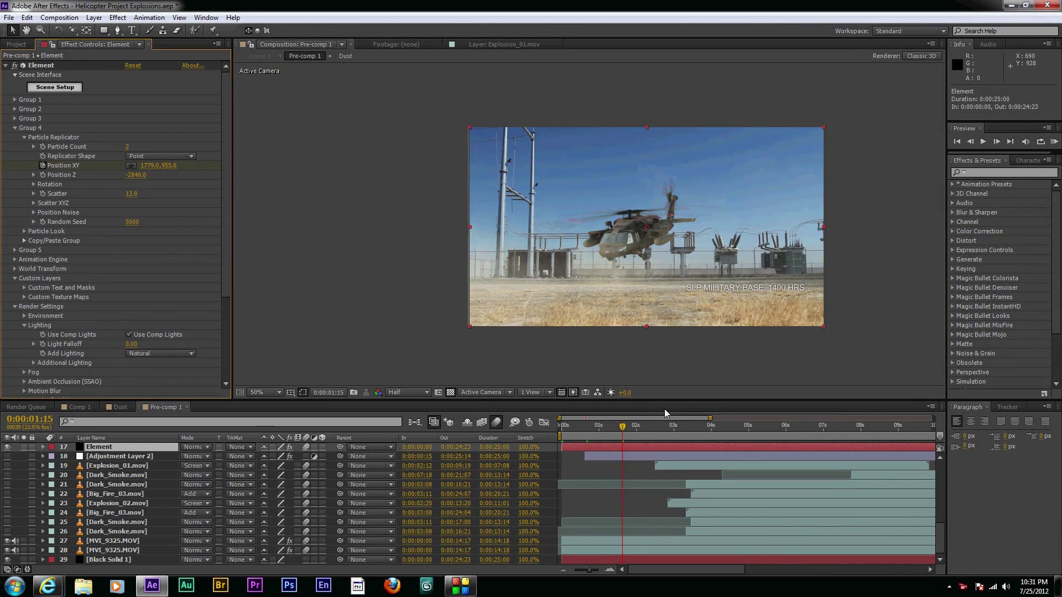
left_click_drag(624, 426, 676, 429)
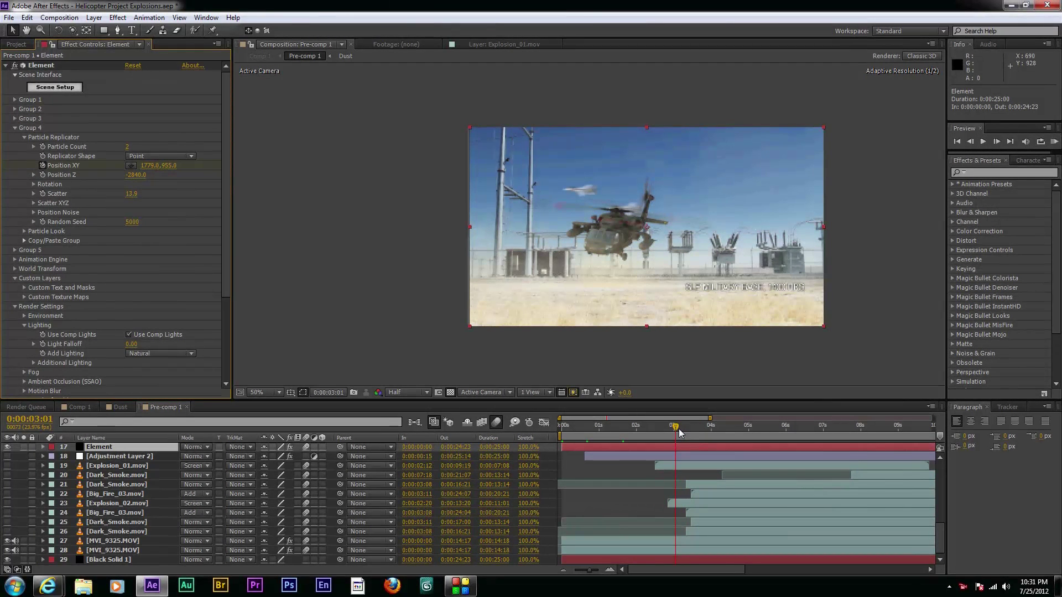
left_click(127, 148)
type("1")
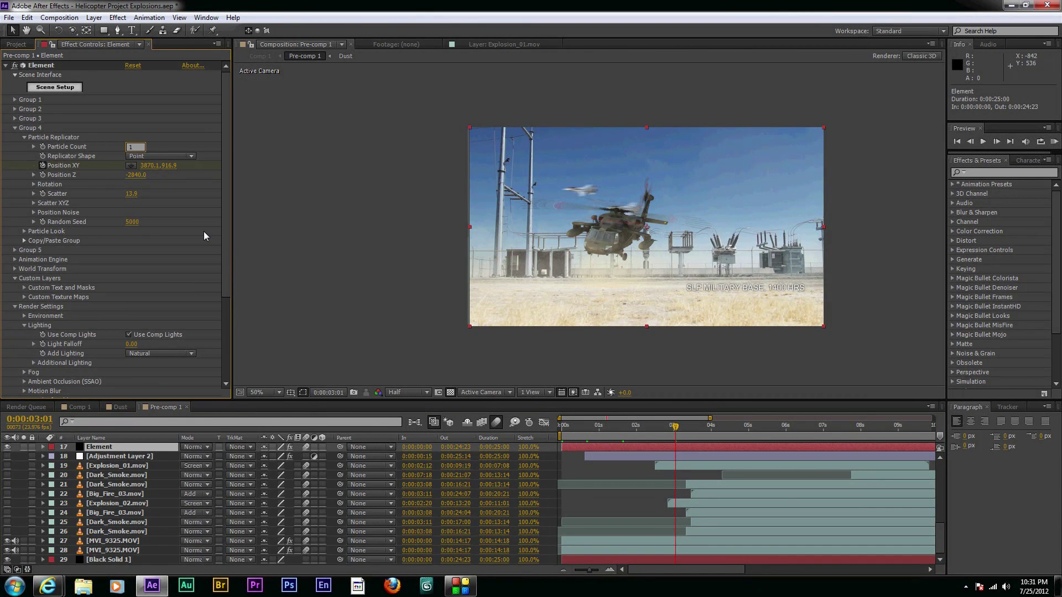
left_click(204, 231)
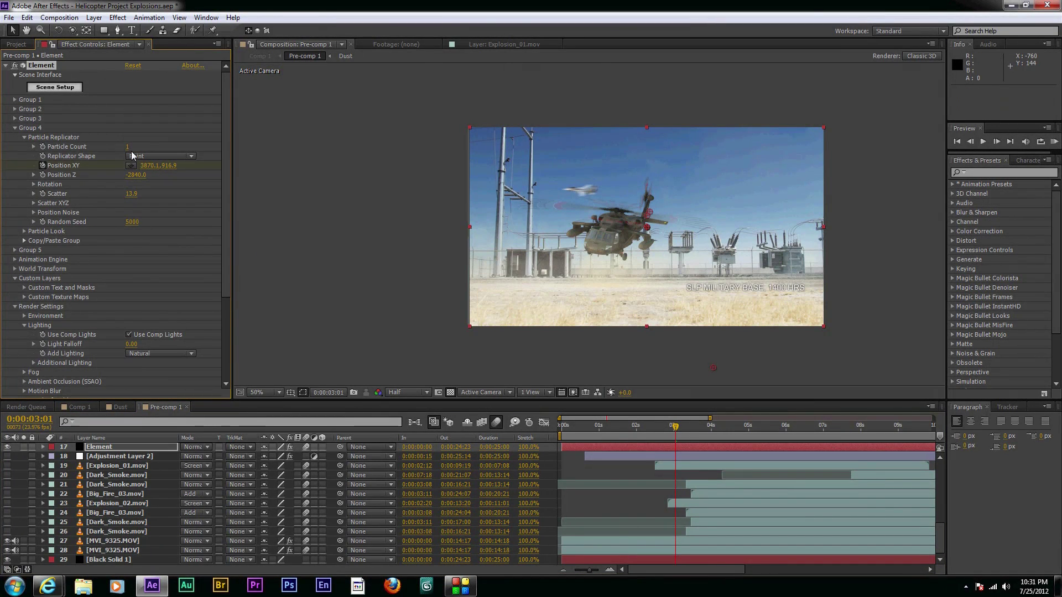
key("ctrl+z")
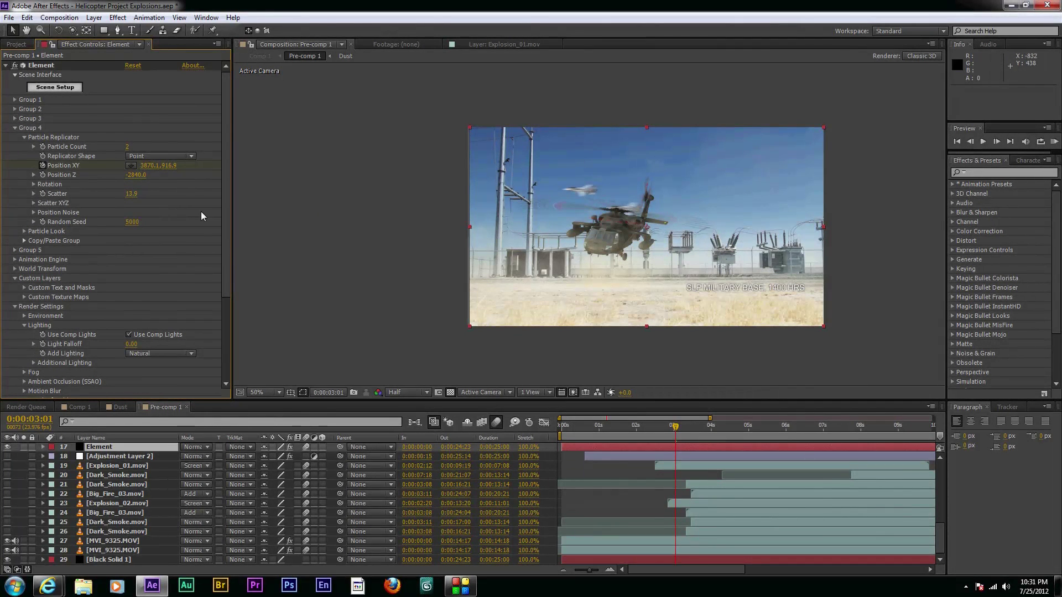
left_click_drag(678, 433, 646, 435)
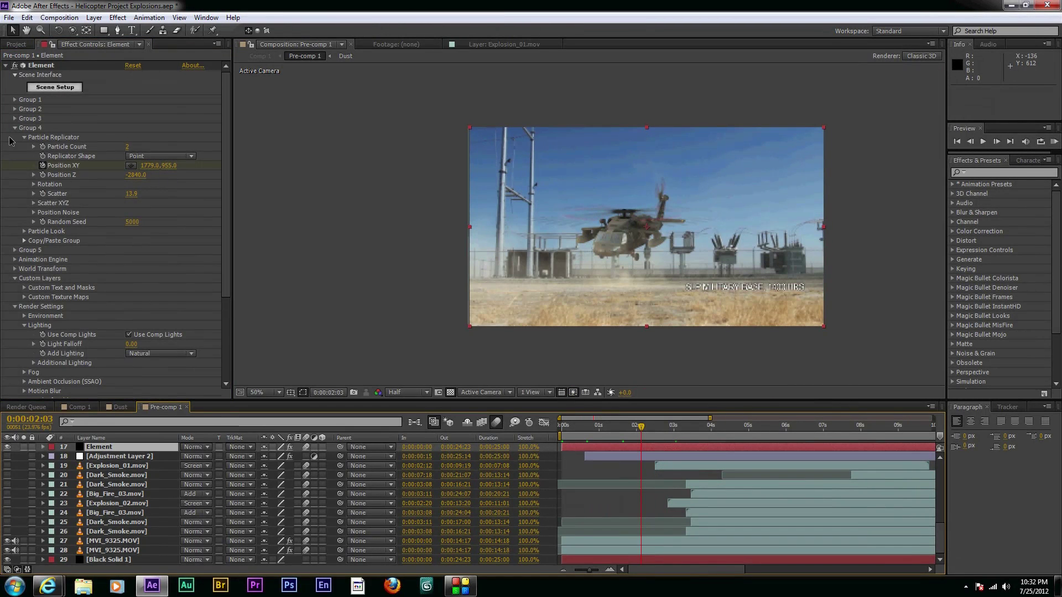
left_click(15, 128)
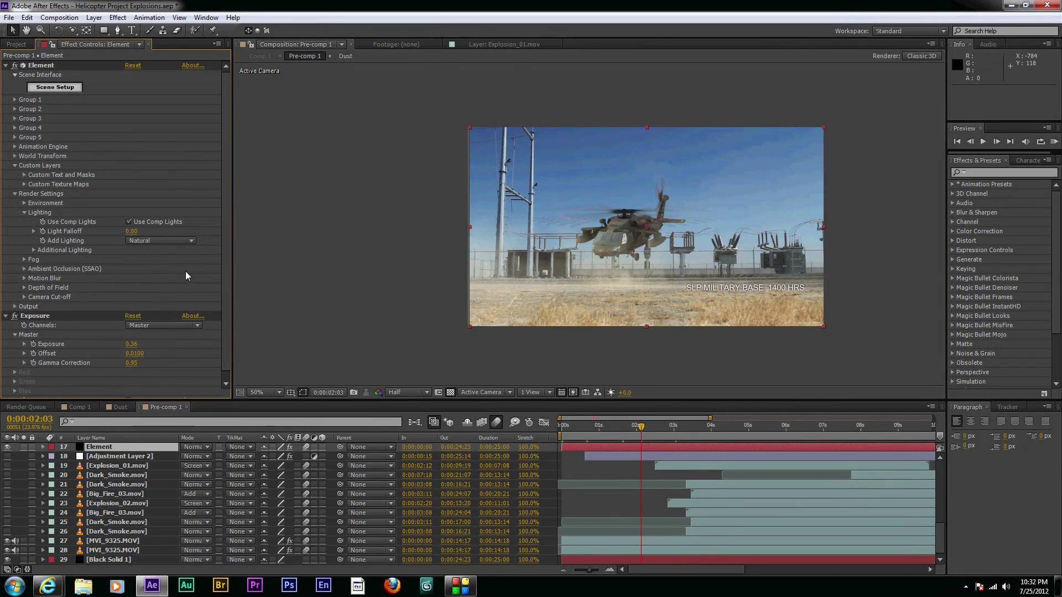
- Return to the first frame and expand the Element layer's World Transform and X, Y, Z rotation
left_click_drag(642, 430, 563, 437)
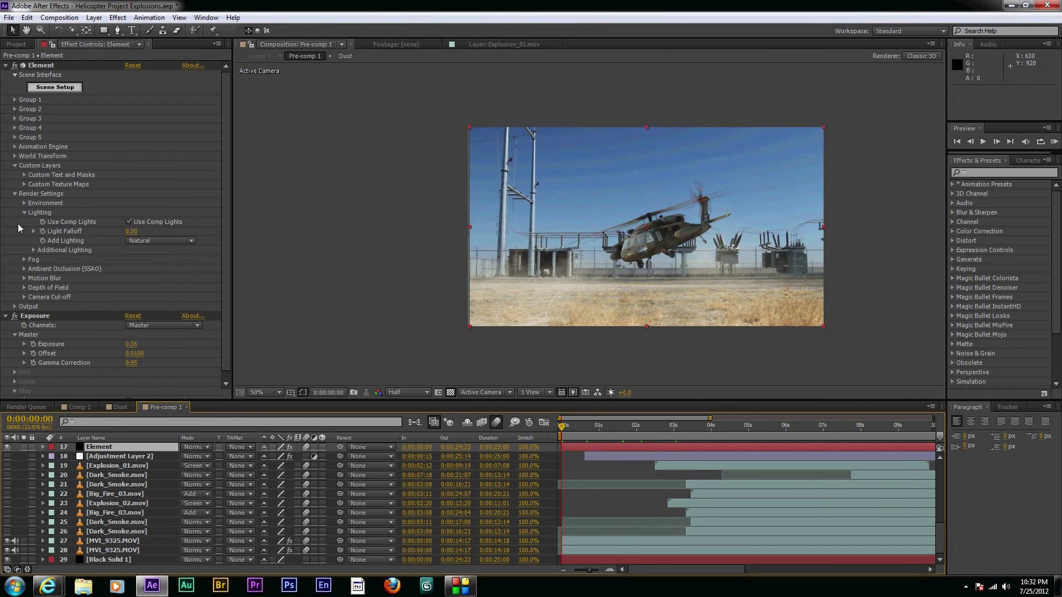
left_click(14, 157)
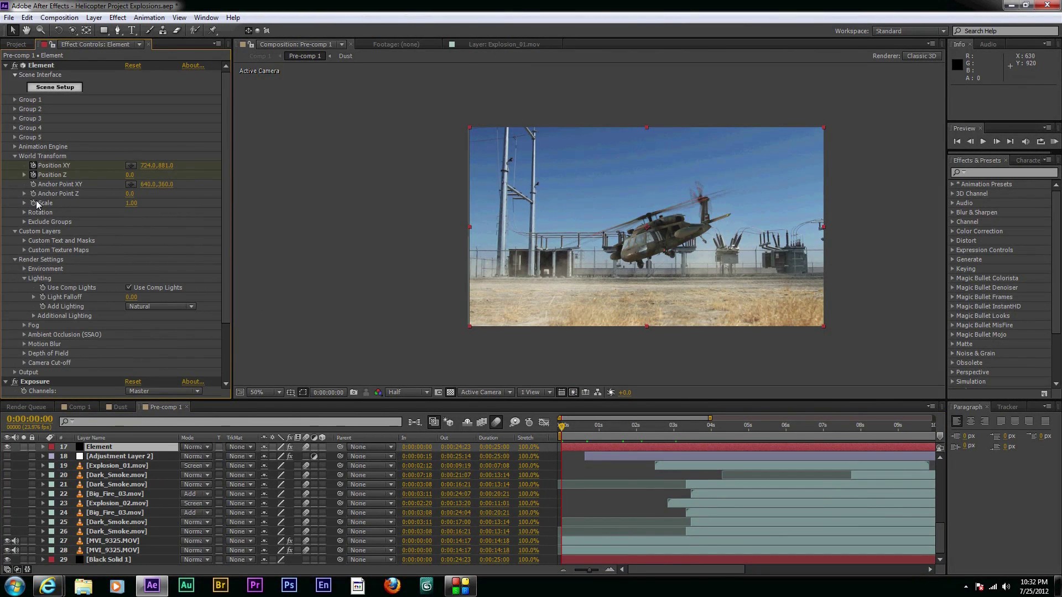
left_click(23, 213)
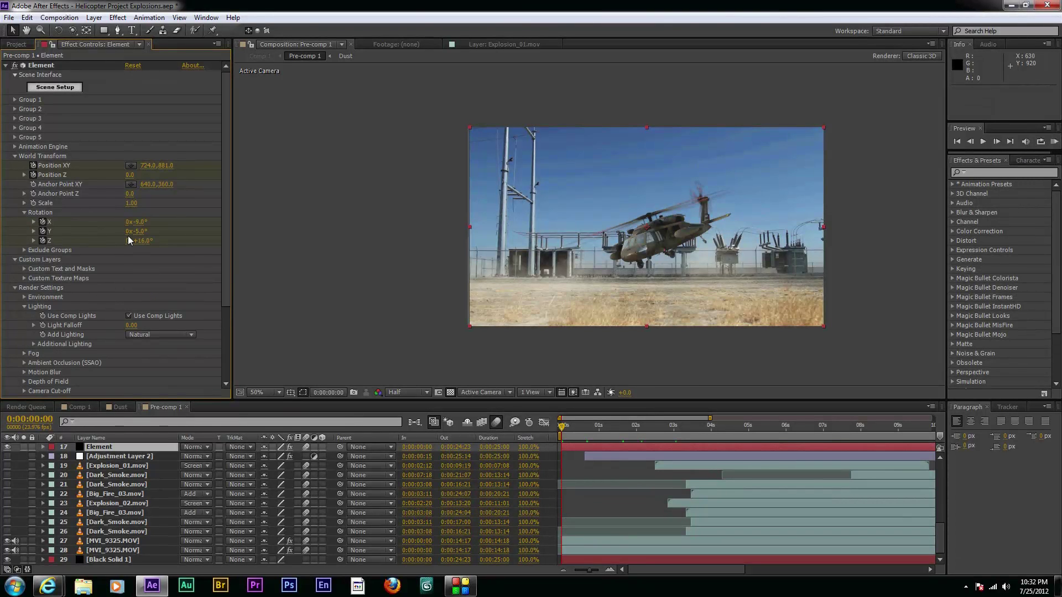
- Scrub to about 2, 3:17 and 4 seconds to watch the animated values, ending at 0:00:01:10
left_click(577, 435)
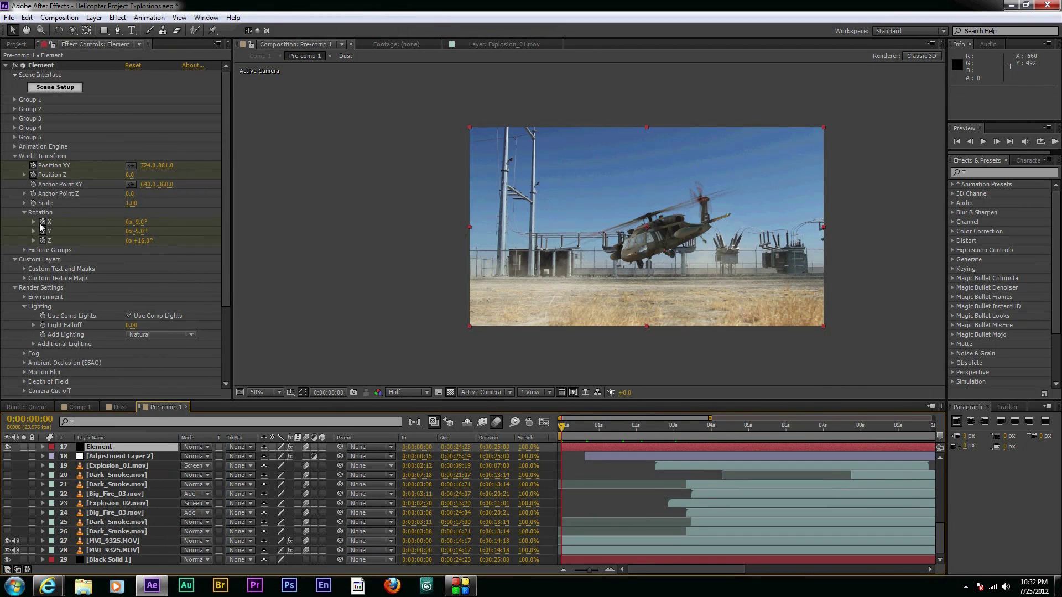
left_click_drag(562, 429, 643, 427)
left_click(698, 433)
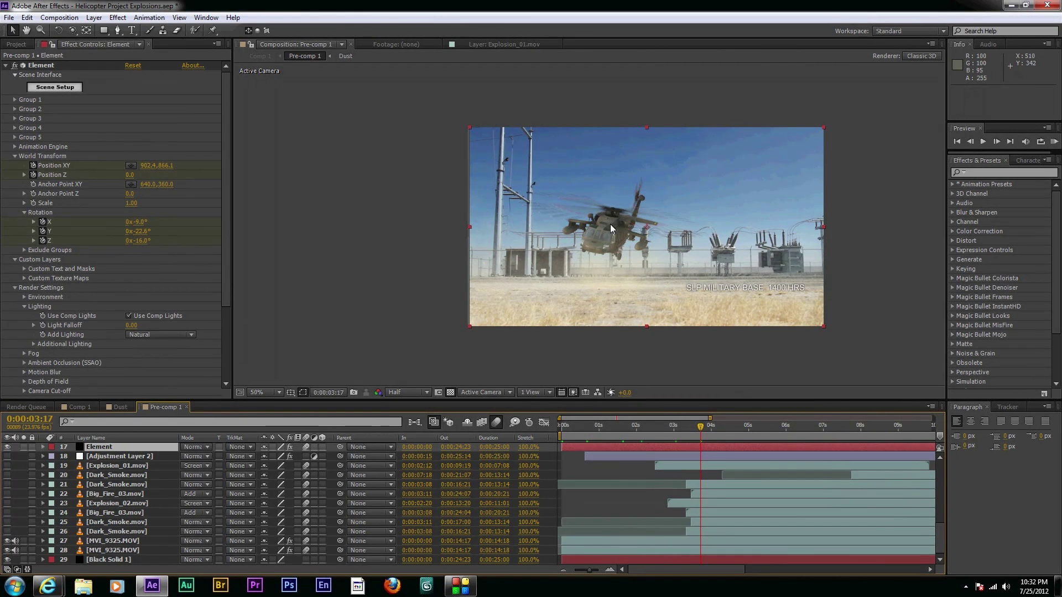
left_click_drag(609, 224, 626, 206)
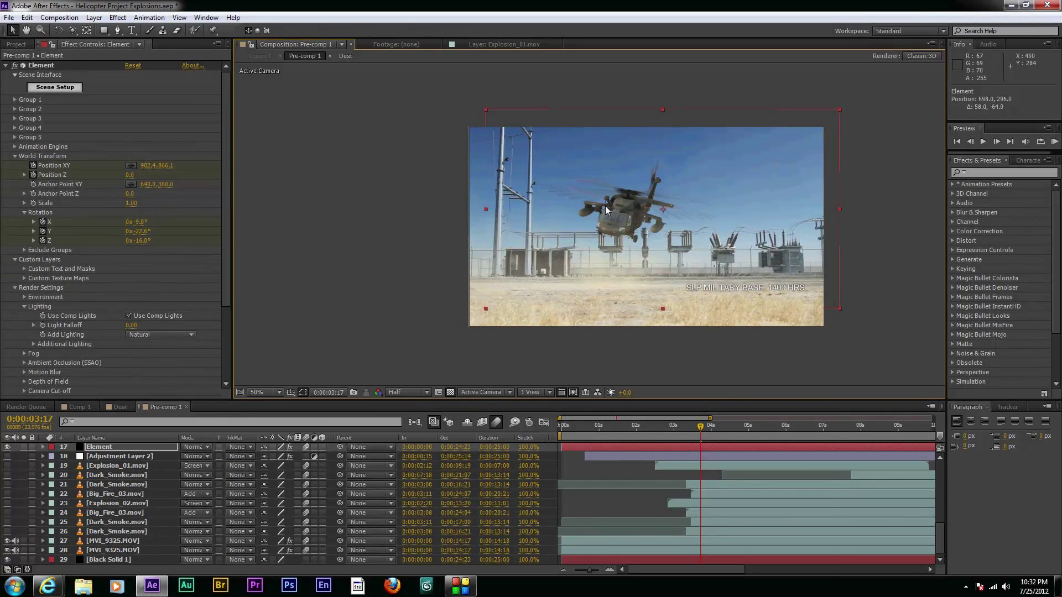
key("ctrl+z")
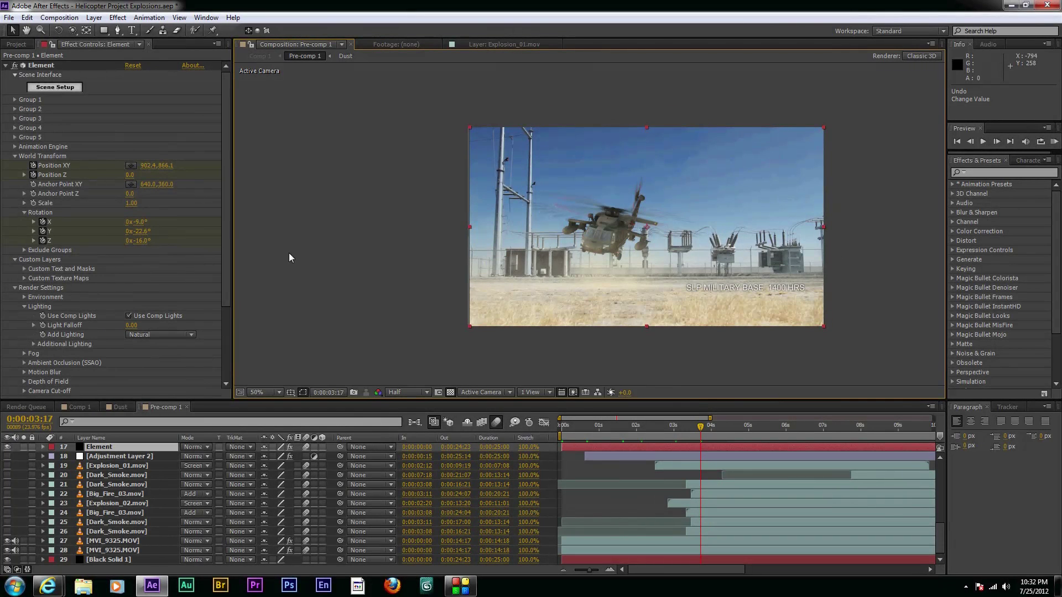
left_click(698, 425)
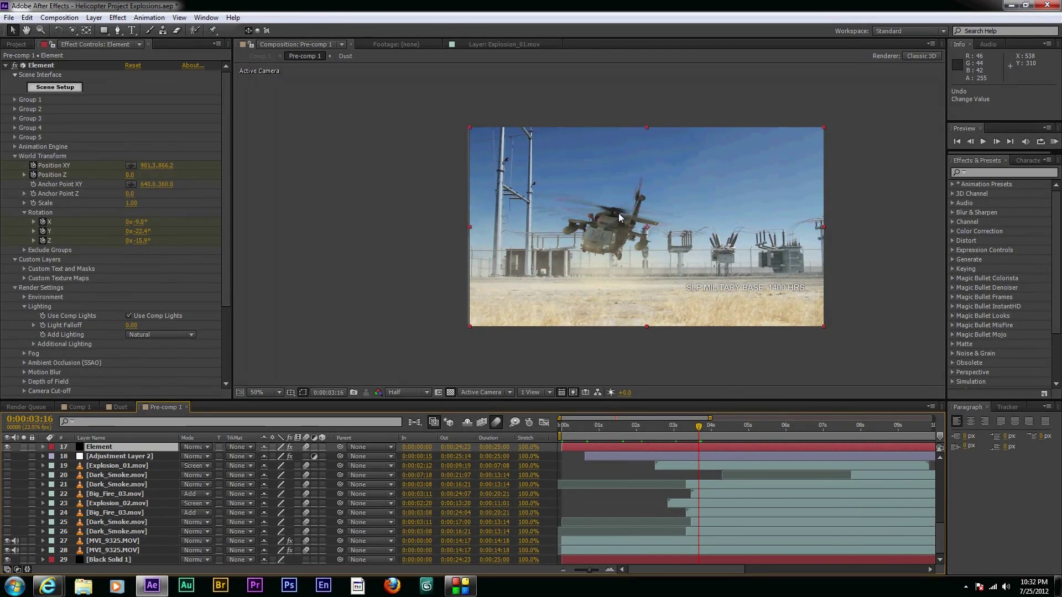
left_click_drag(698, 427, 721, 430)
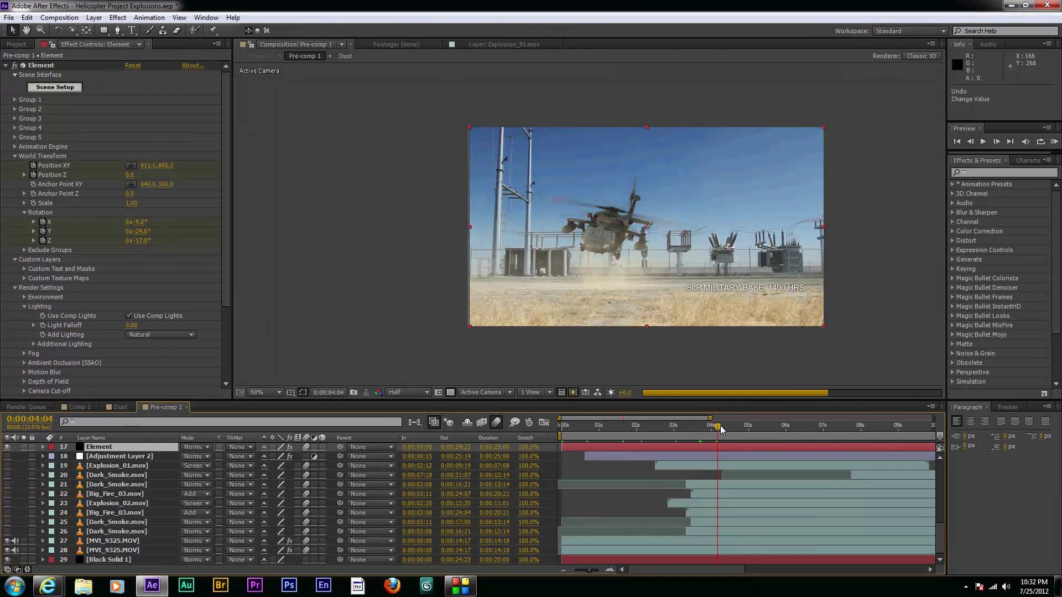
left_click(612, 433)
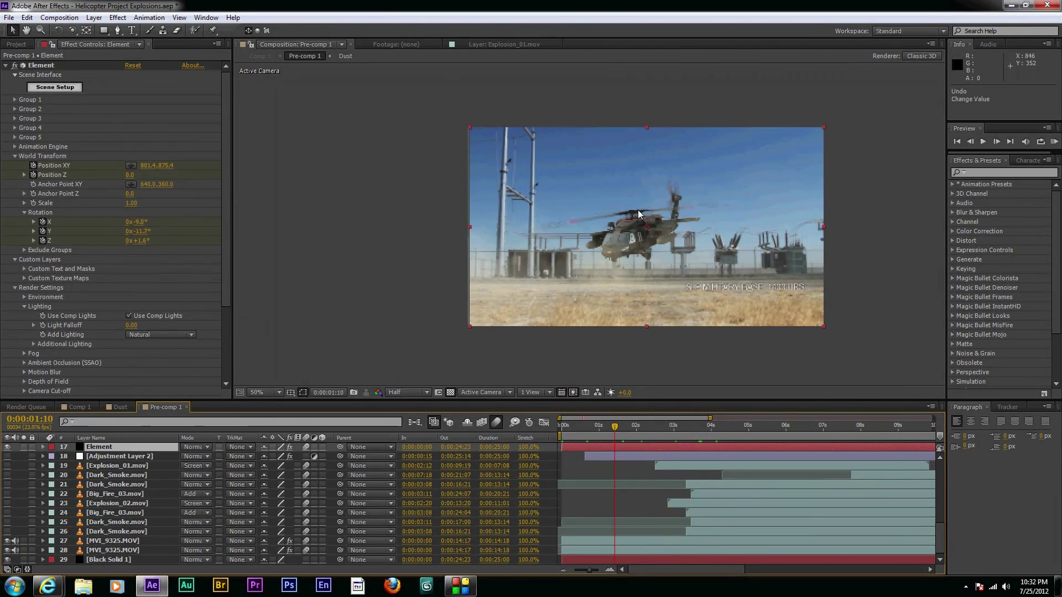
- Review the Element layer's settings, expanding and collapsing Exclude Groups, Group 4 and World Transform
left_click(43, 158)
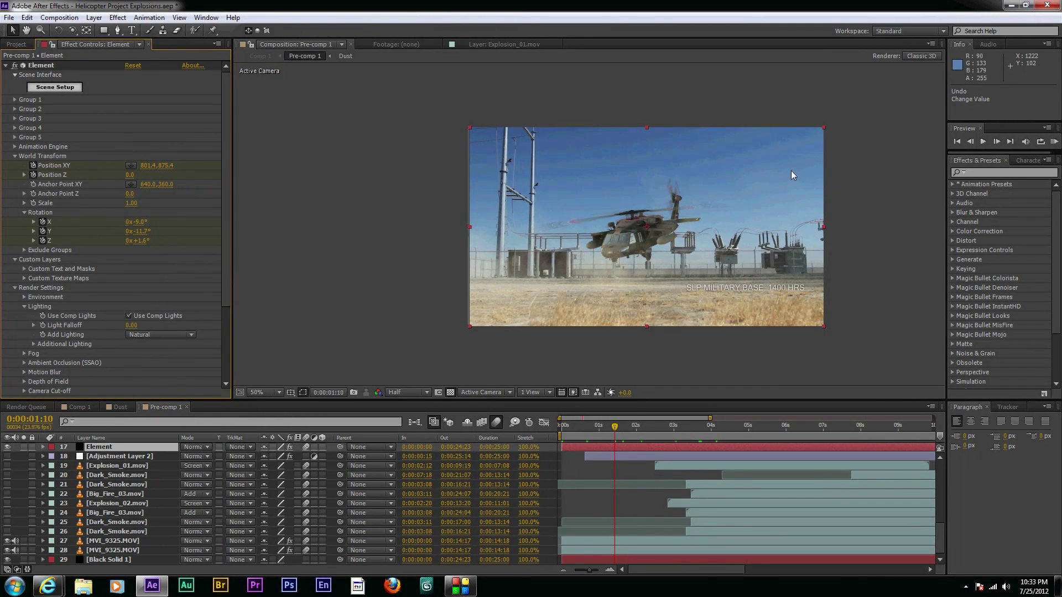
left_click(25, 250)
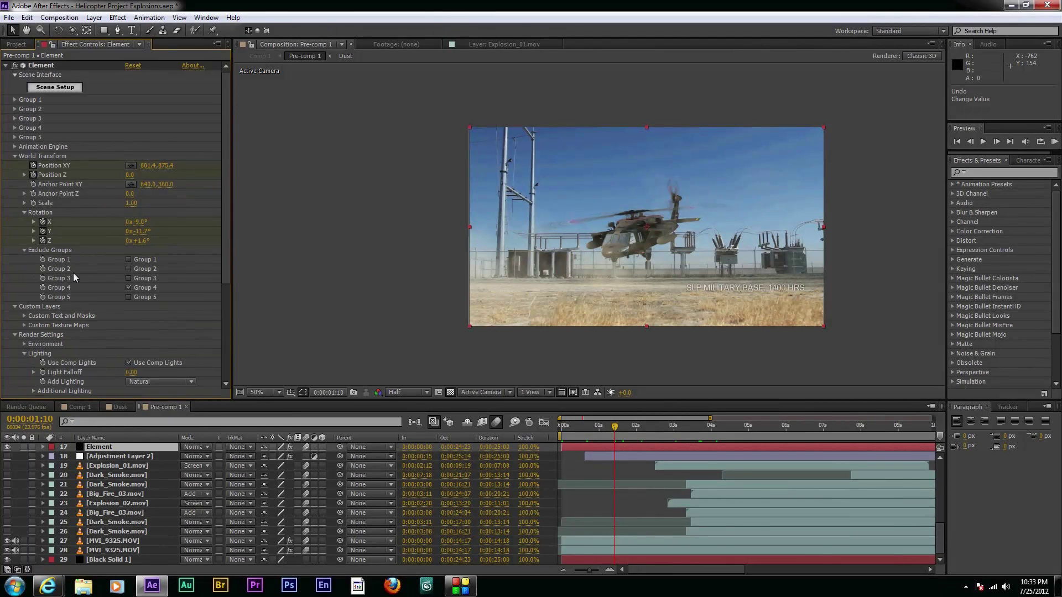
left_click(24, 250)
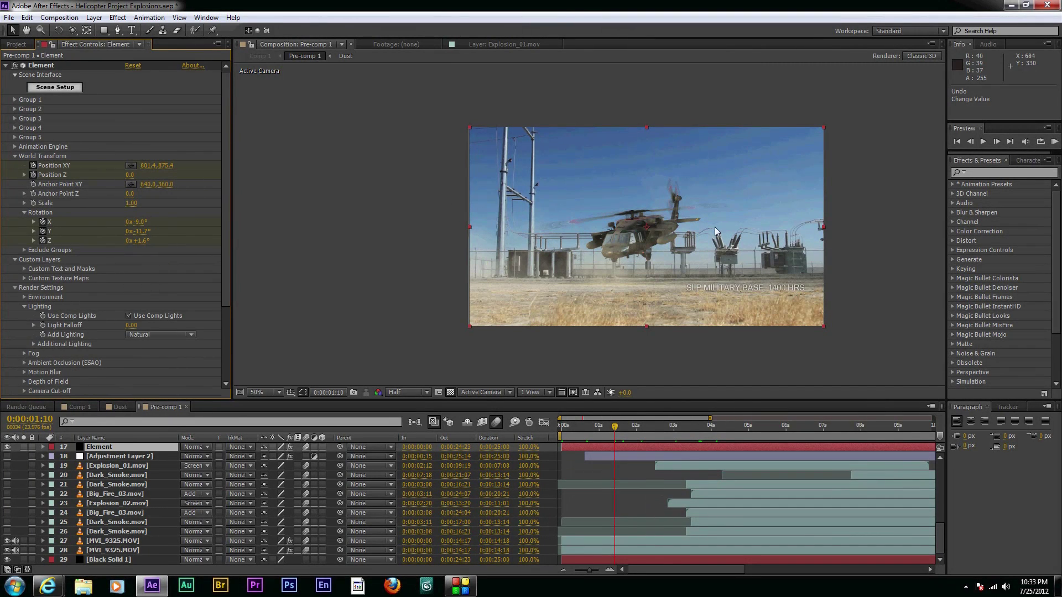
left_click(15, 128)
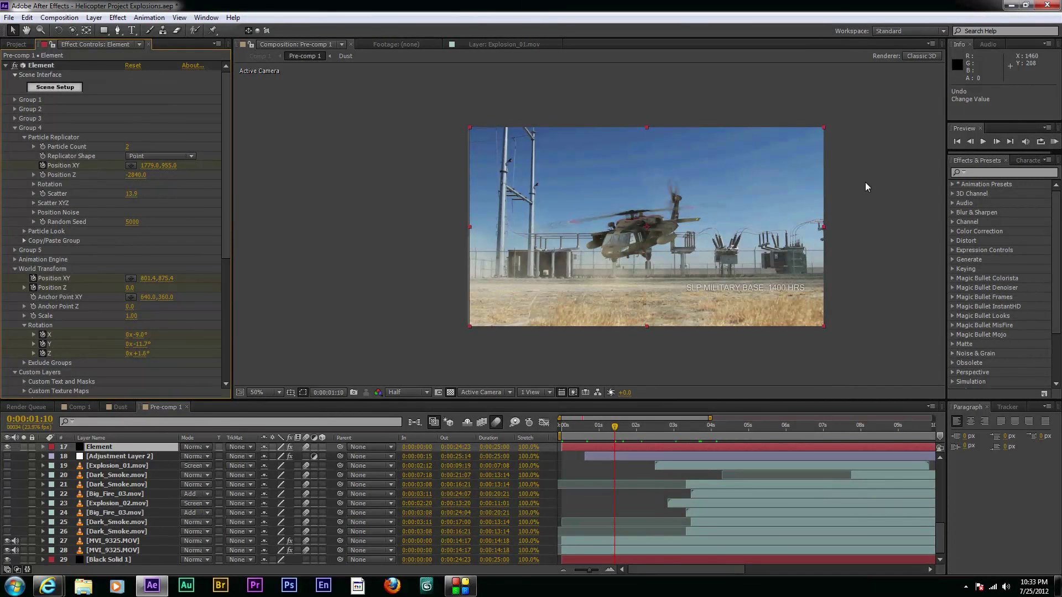
left_click(14, 129)
left_click(15, 156)
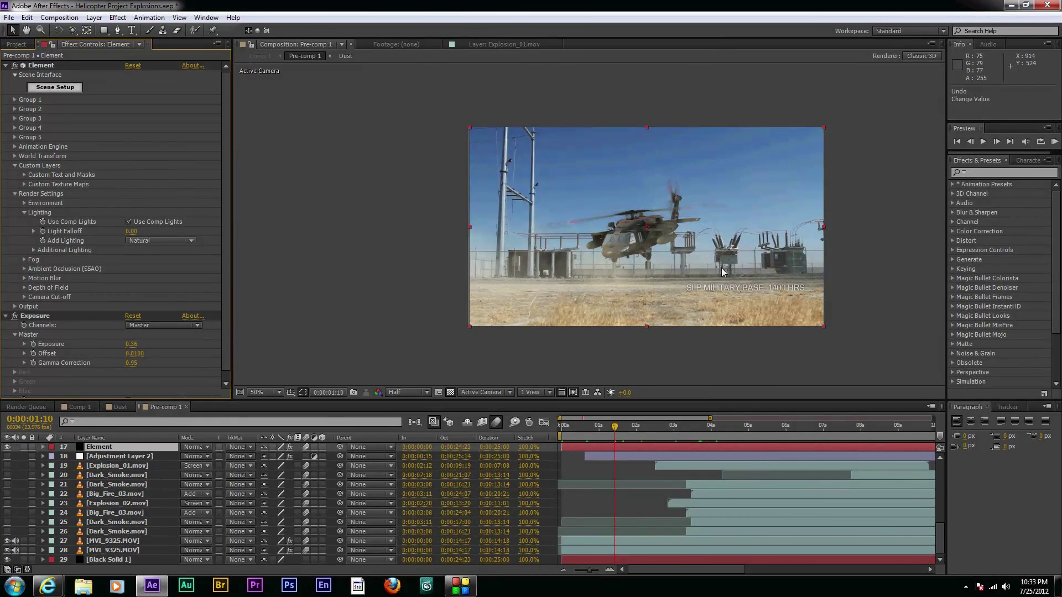
- Open the Dust pre-comp and turn off the transparency grid to view the dust over black
mouse_move(944, 539)
left_mouse_down()
mouse_move(943, 489)
mouse_move(947, 521)
left_mouse_up()
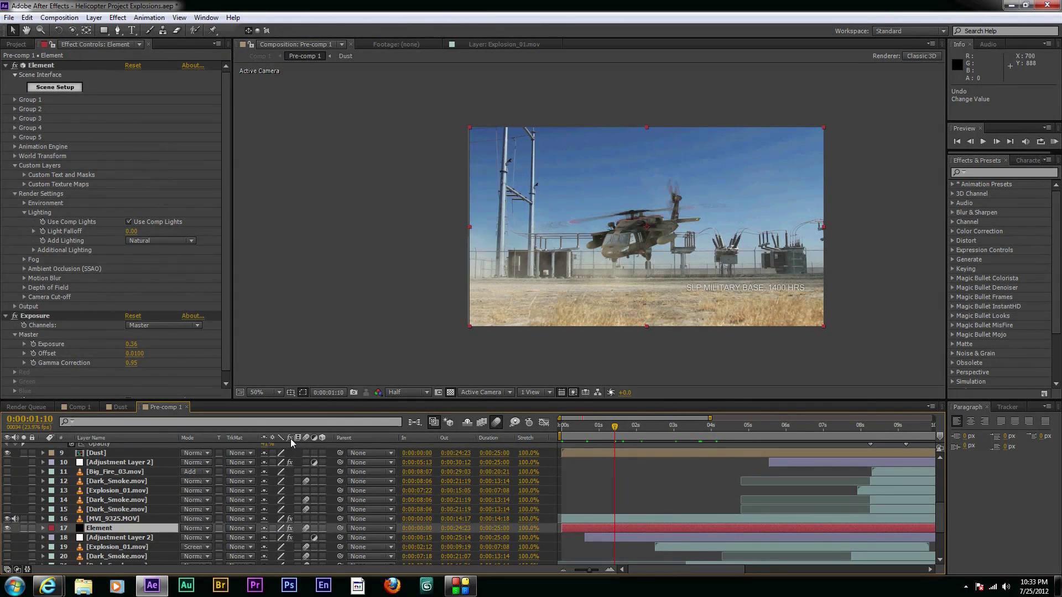
left_click(91, 454)
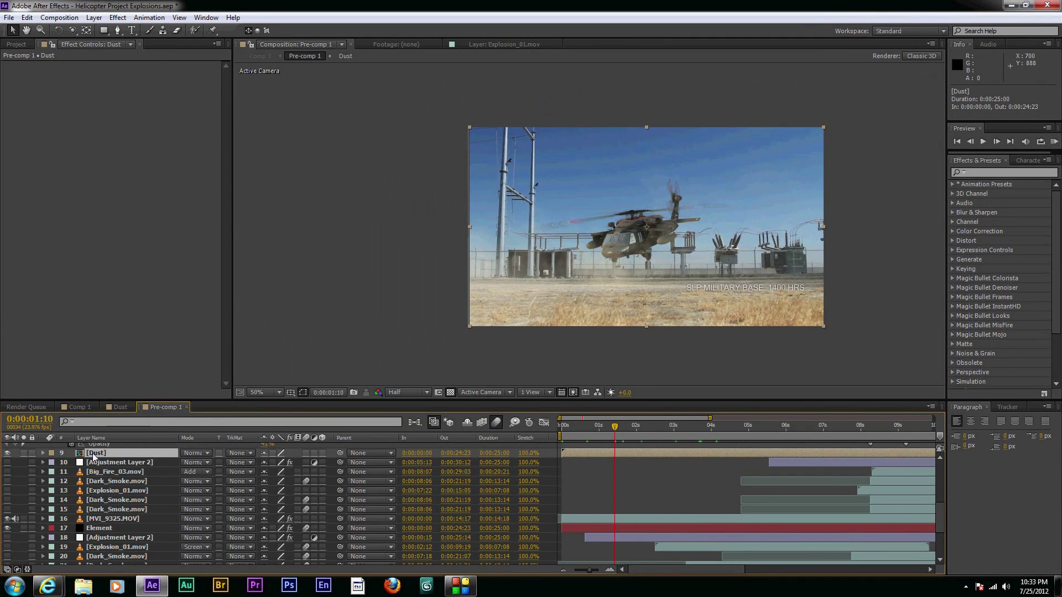
double_click(94, 453)
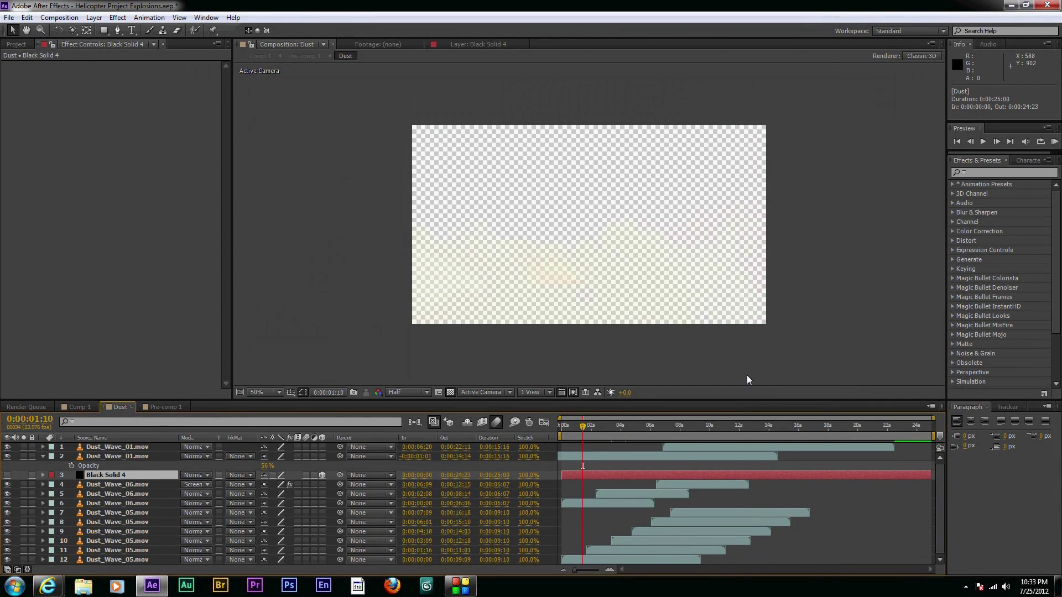
left_click(94, 17)
mouse_move(108, 30)
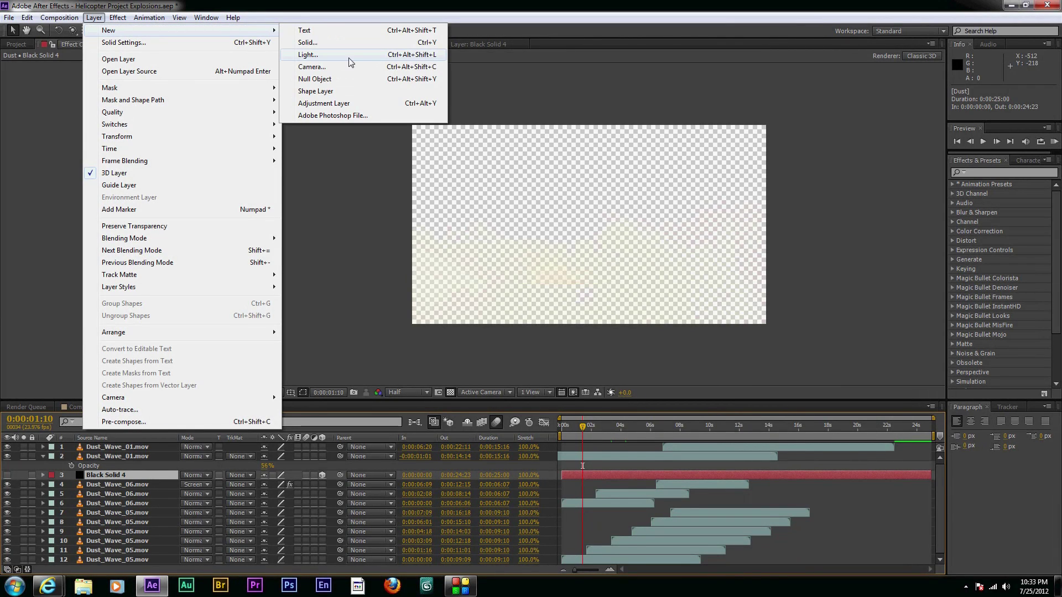
left_click(451, 392)
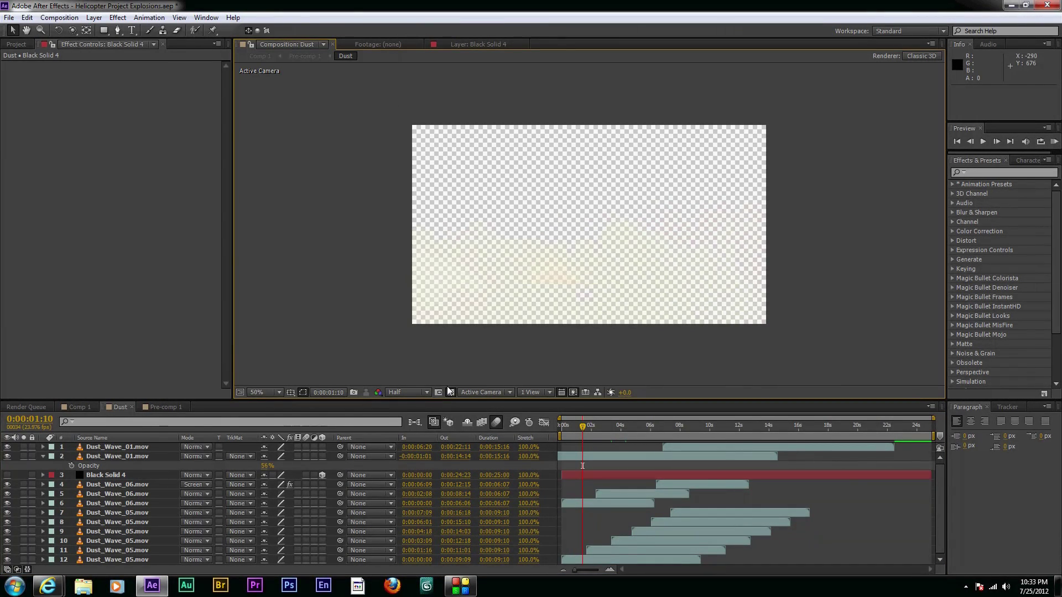
left_click(450, 393)
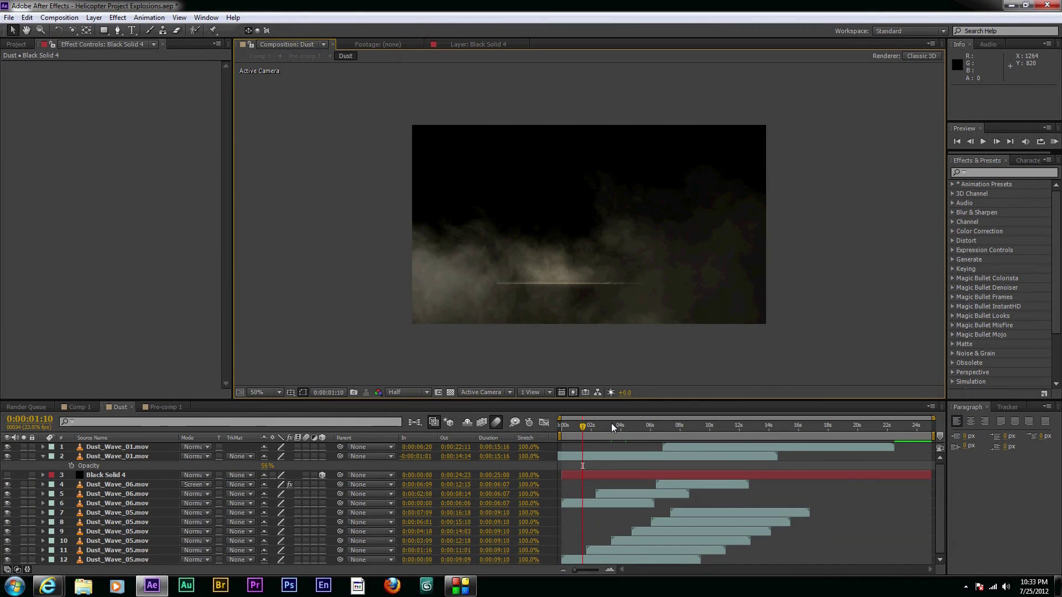
- Scrub and play back the Dust_Wave animation from the start
key("Home")
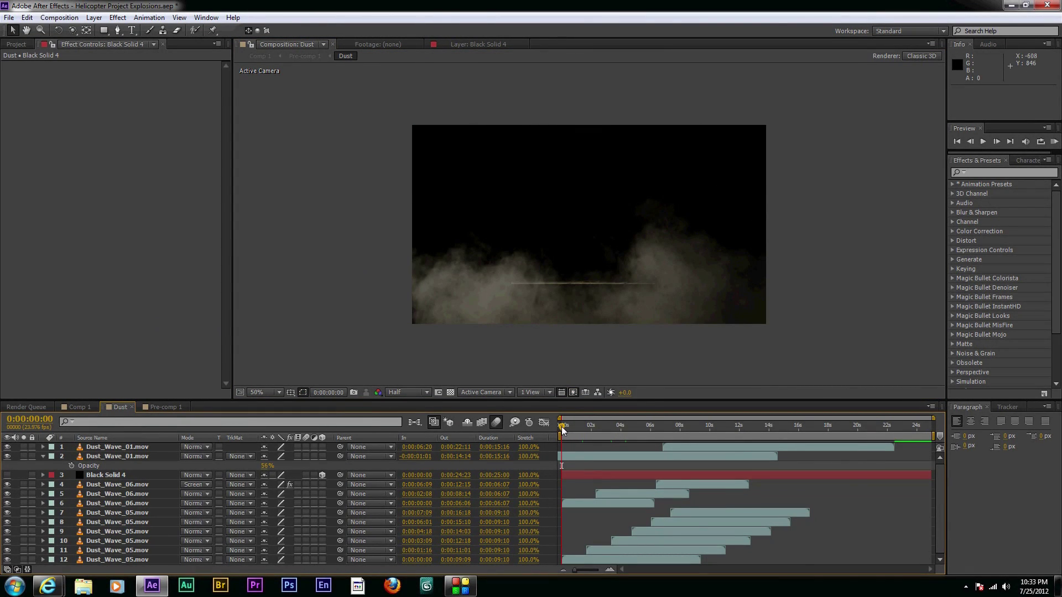
left_click_drag(562, 431, 645, 437)
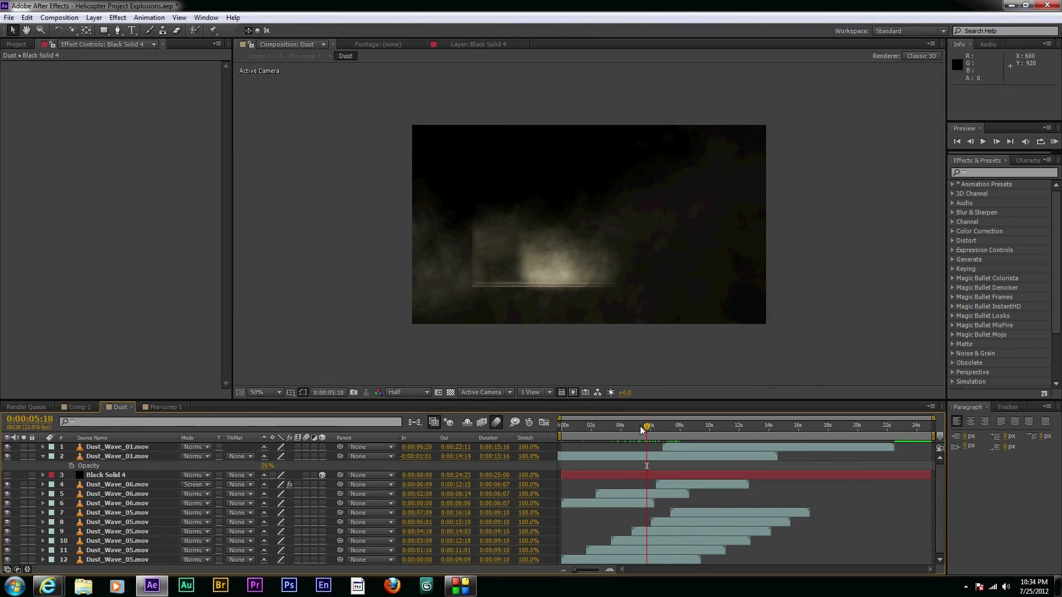
left_click_drag(654, 431, 580, 444)
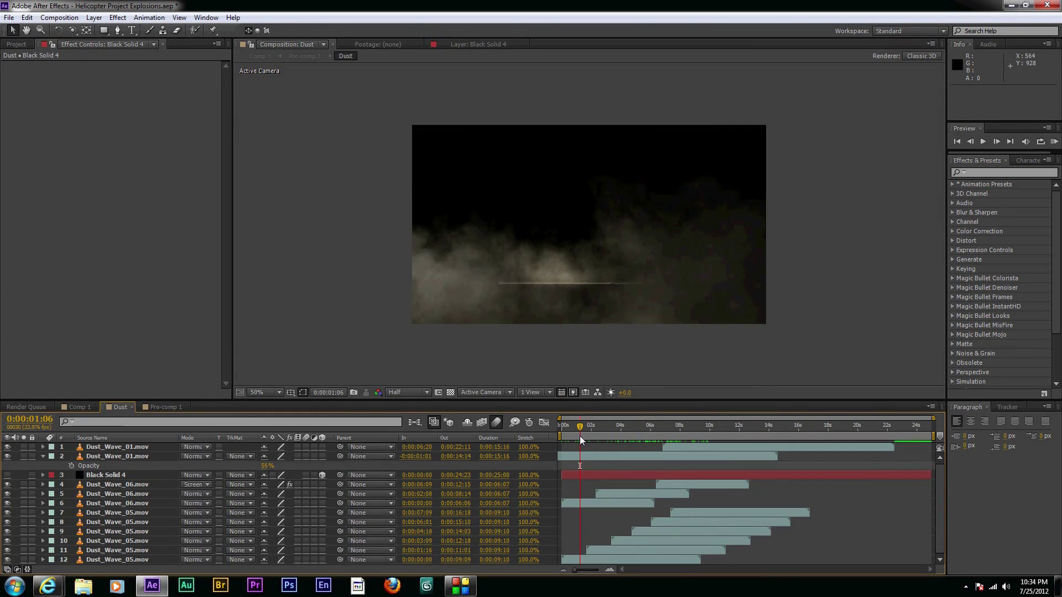
mouse_move(582, 428)
left_mouse_down()
mouse_move(621, 424)
mouse_move(564, 435)
left_mouse_up()
key("space")
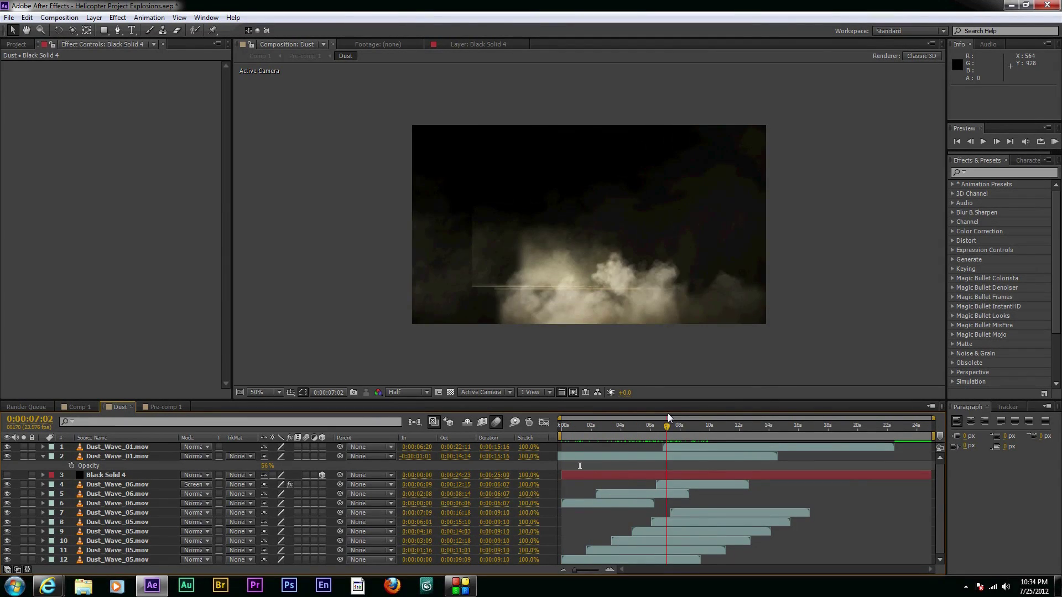
key("space")
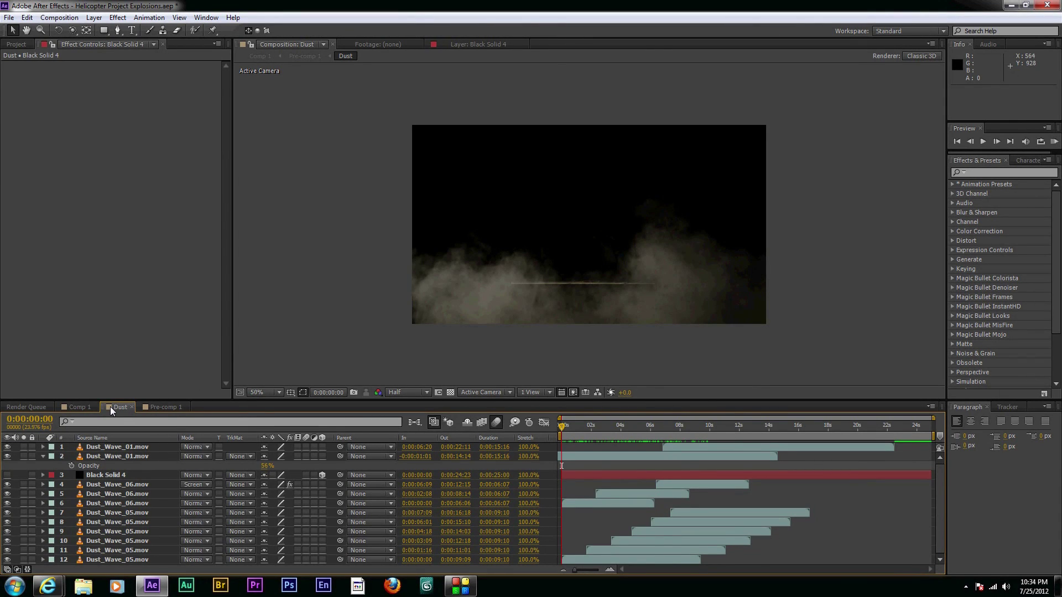
- In Comp 1, select Pre-comp 1 to view its wiggle Position expression
left_click(85, 404)
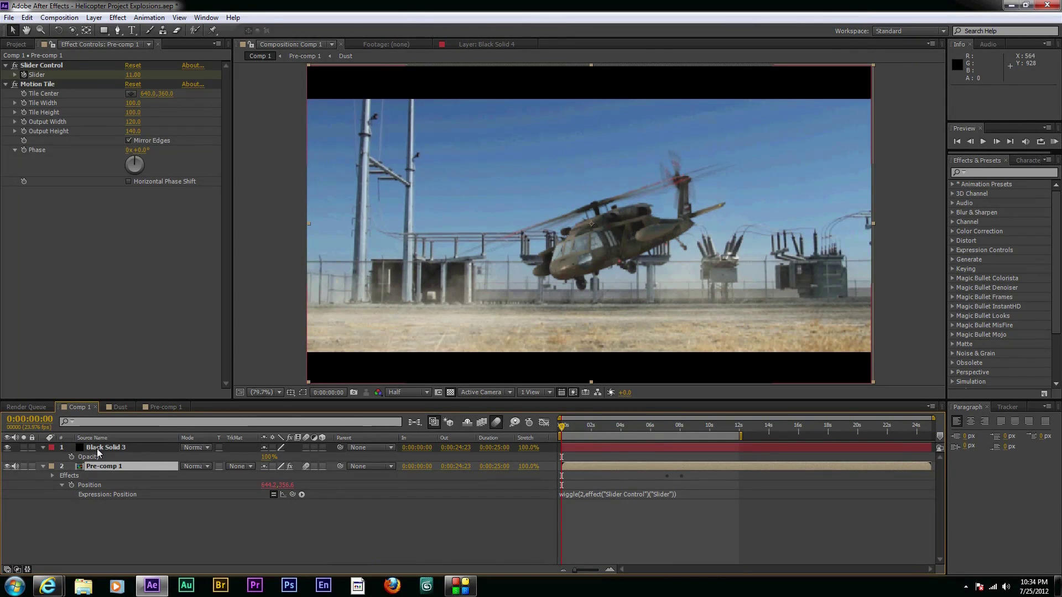
left_click(102, 448)
left_click(104, 467)
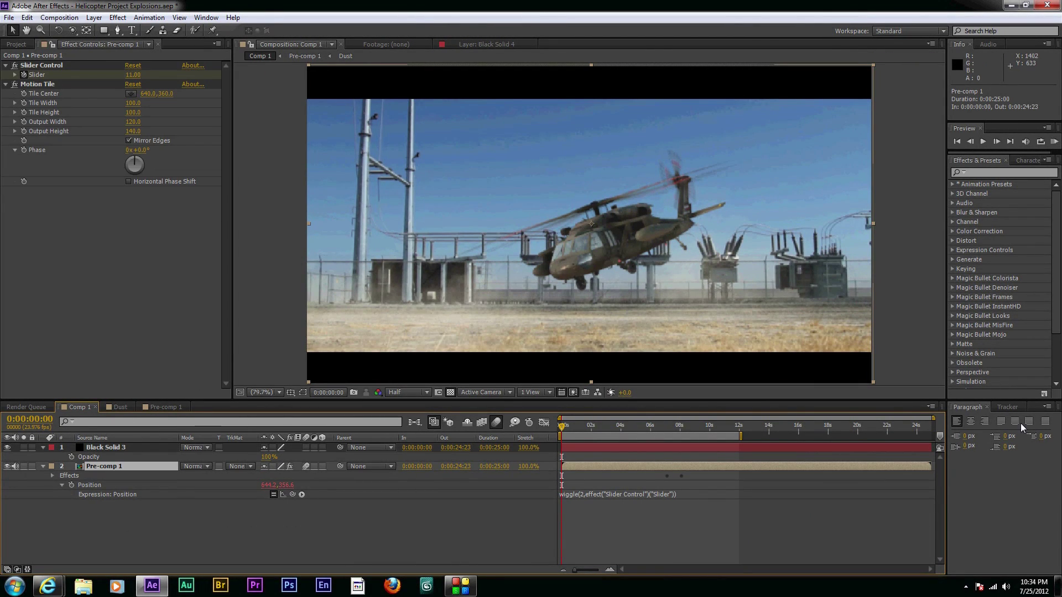
- Bring up the Tracker panel, then return to the Pre-comp 1 composition
left_click(1014, 406)
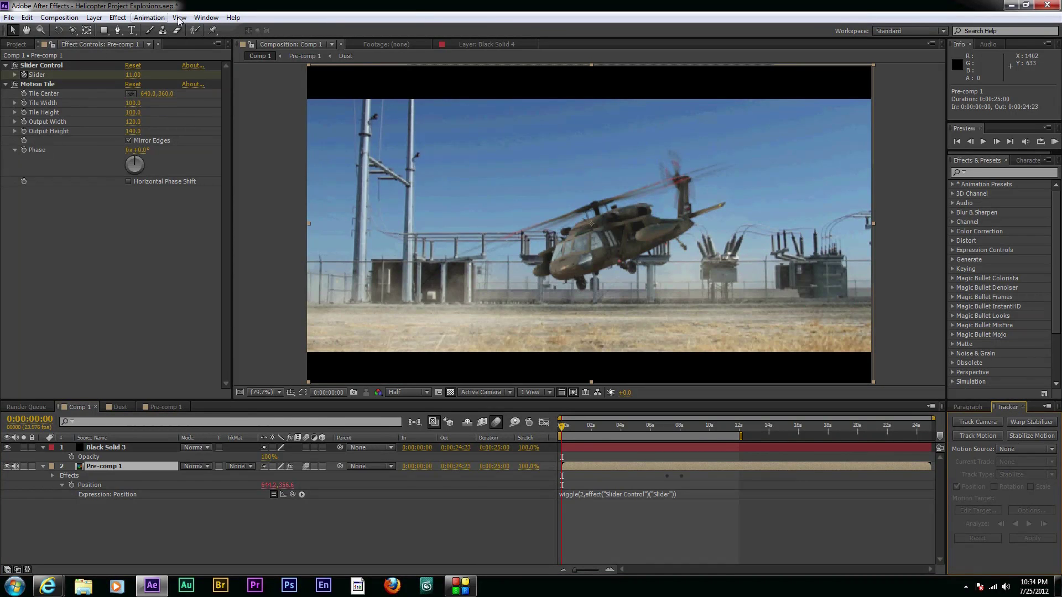
left_click(216, 19)
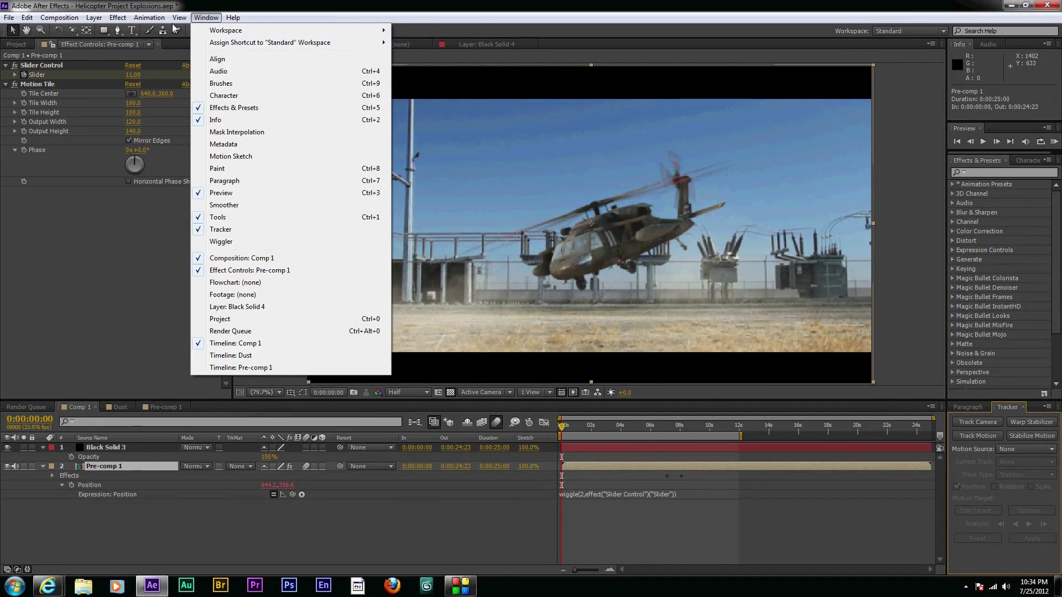
mouse_move(164, 22)
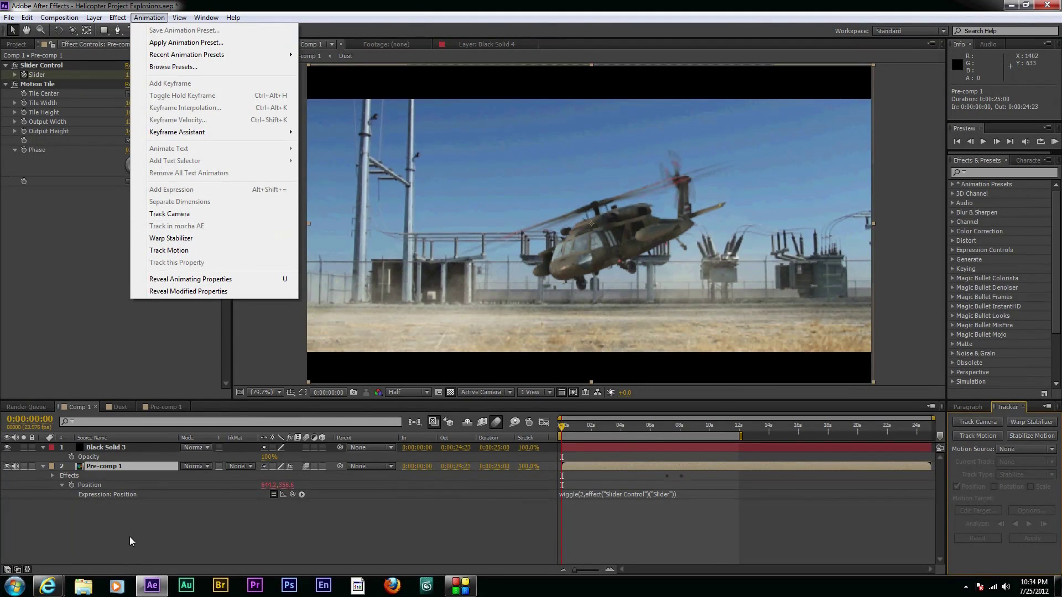
left_click(88, 462)
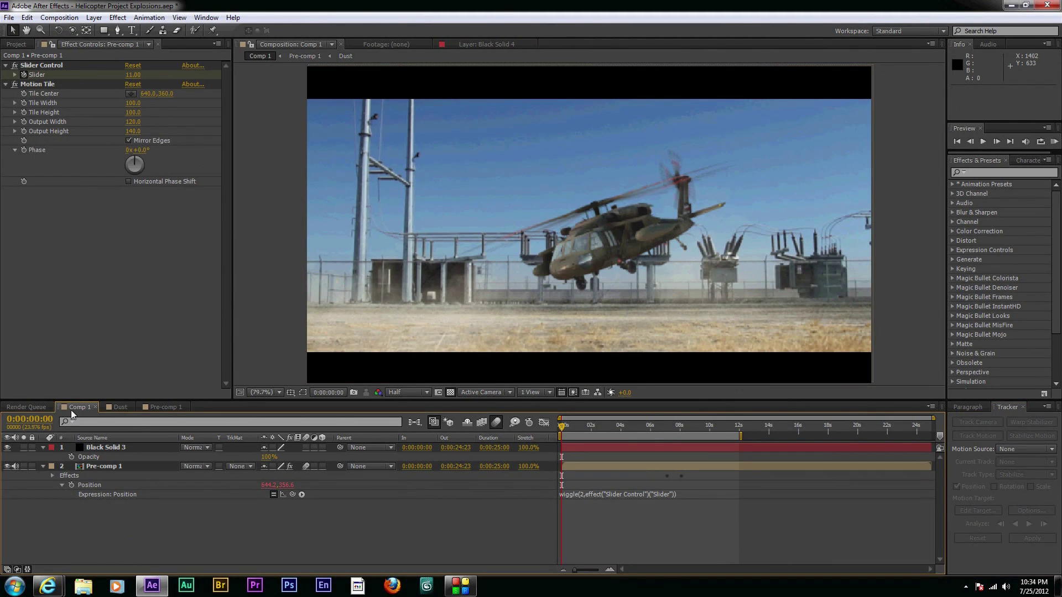
left_click(97, 467)
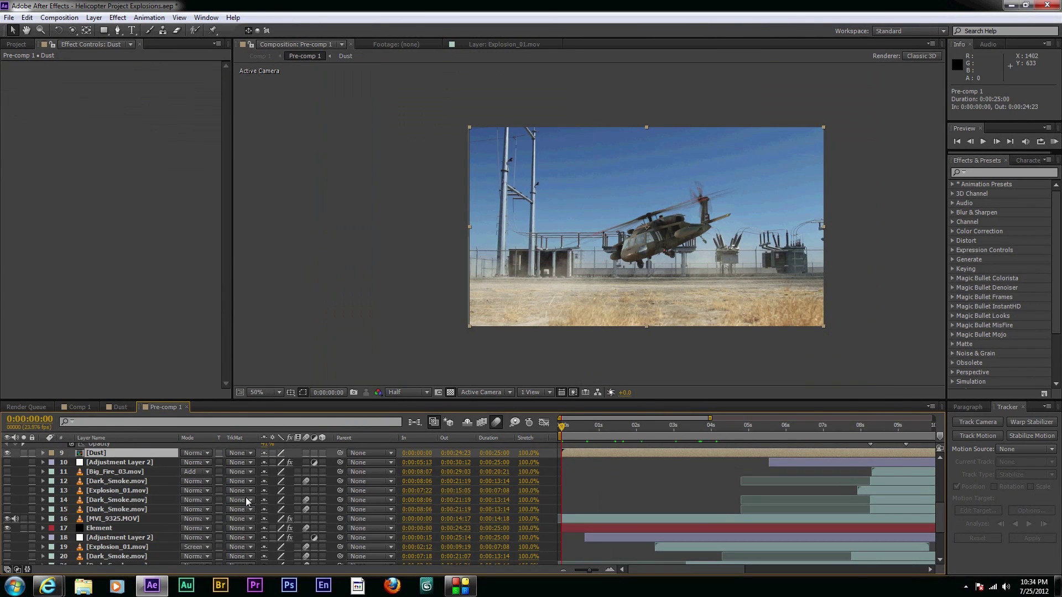
- Review the Dust layer's keyframed properties and scrub Pre-comp 1 forward to 0:00:03:09
scroll(165, 497, "down", 3)
scroll(97, 485, "up", 1)
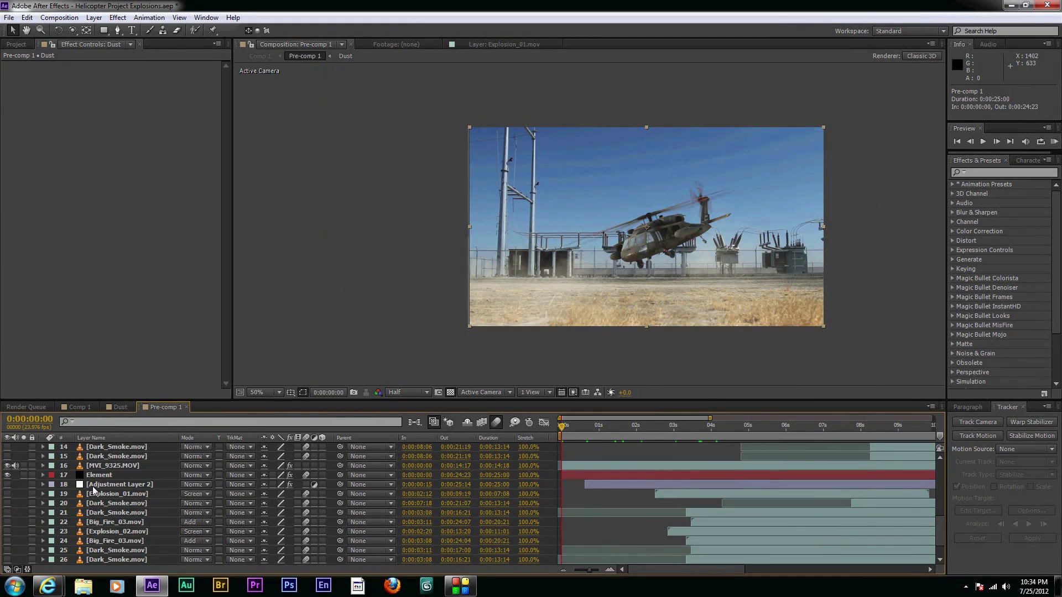
scroll(44, 480, "up", 1)
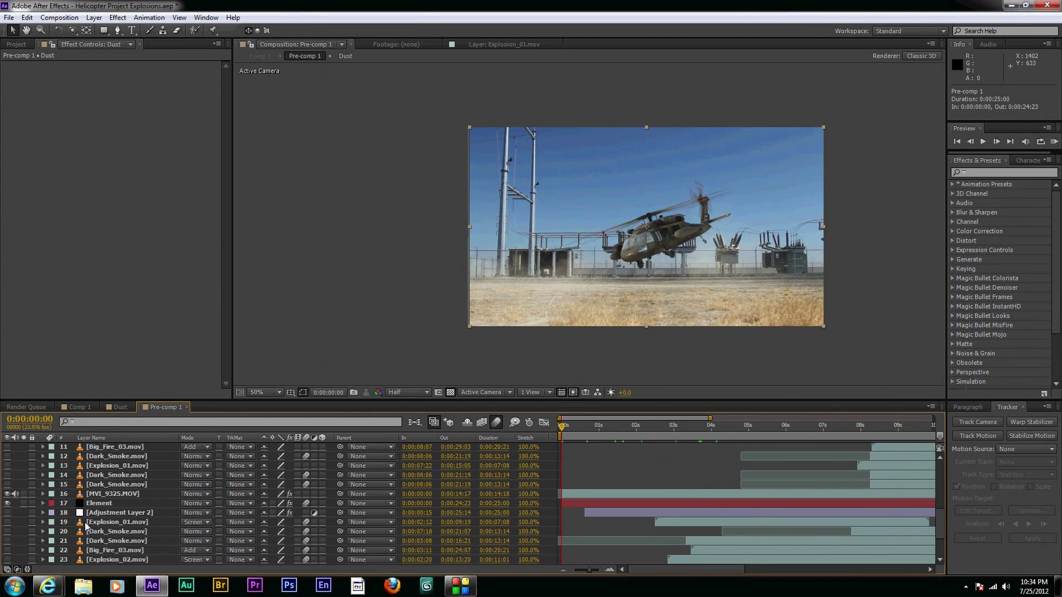
scroll(29, 505, "down", 2)
scroll(29, 504, "up", 1)
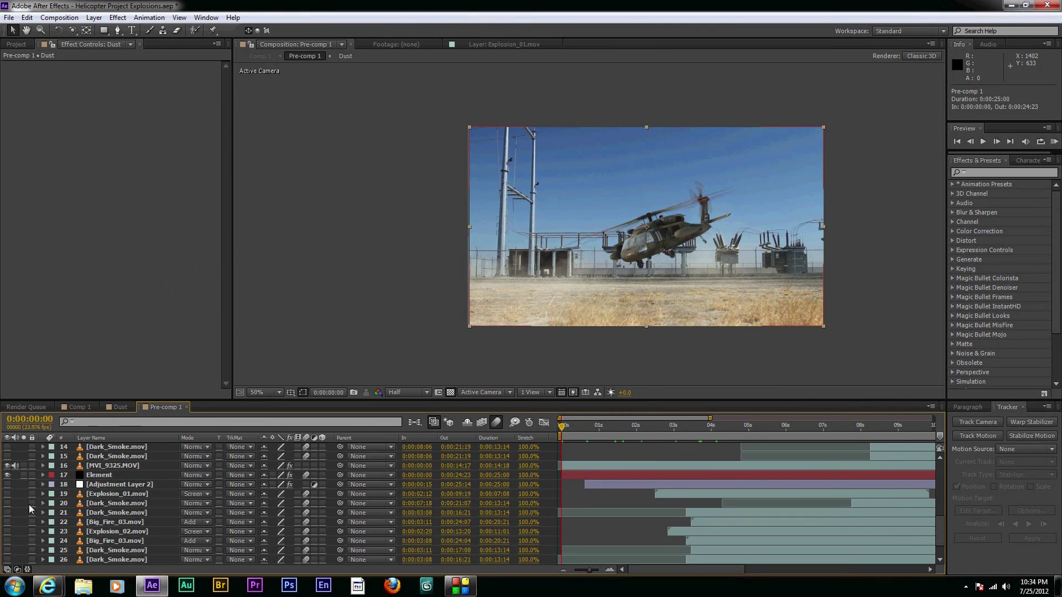
scroll(29, 504, "up", 4)
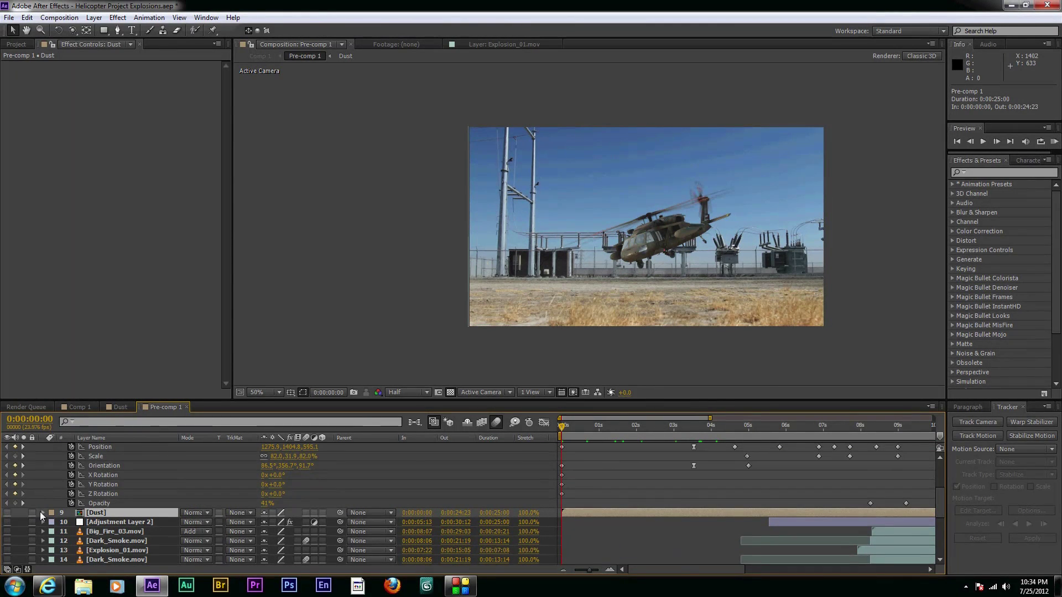
left_click_drag(563, 429, 688, 406)
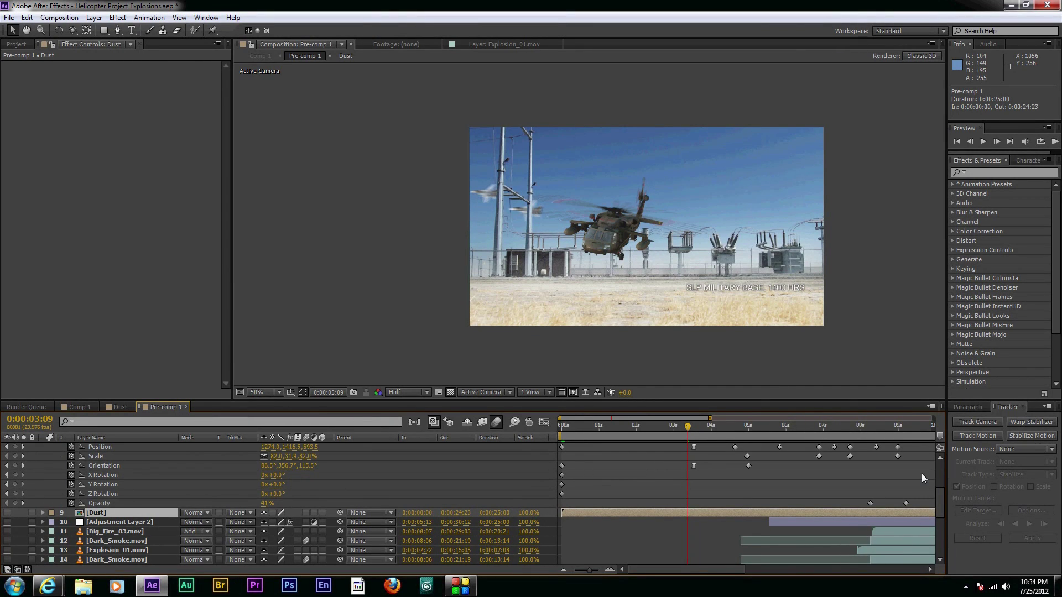
left_click_drag(940, 508, 941, 556)
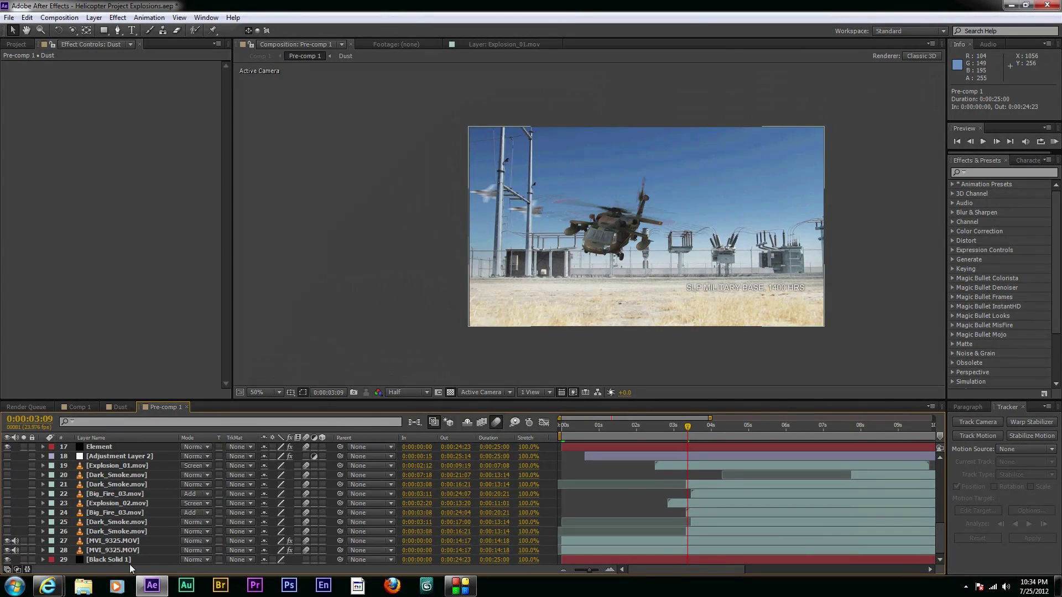
- Reveal MVI_9325.MOV's Tracker 1 keyframes with U and scrub to 0:00:08:12
left_click(101, 540)
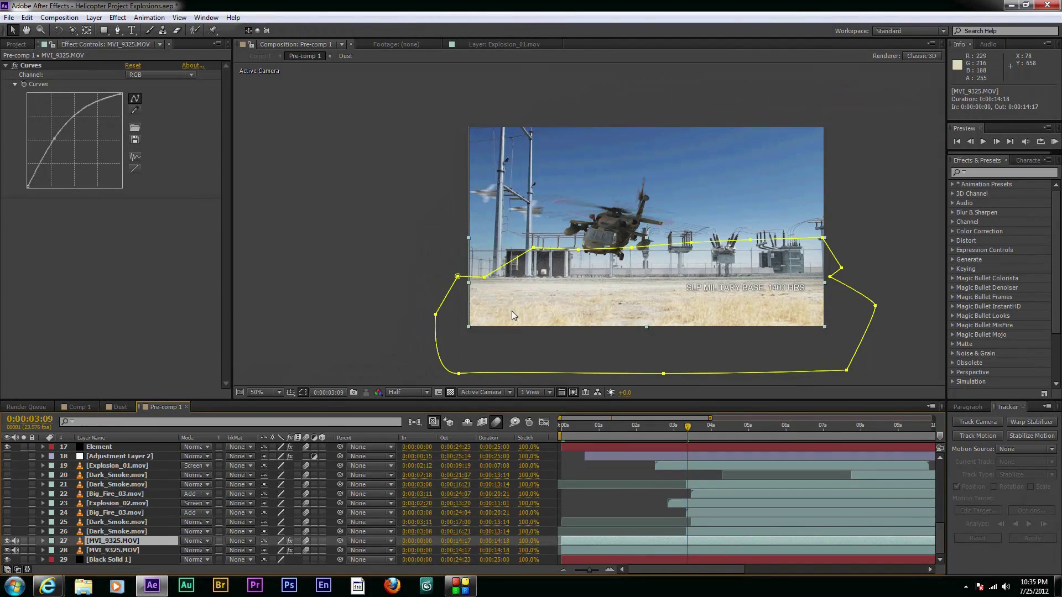
key("u")
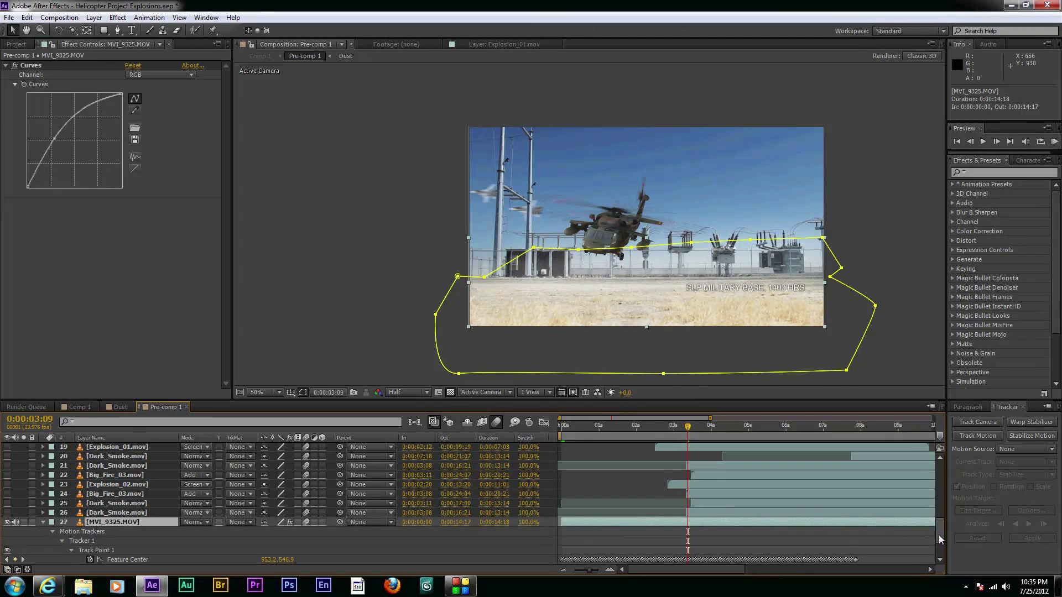
scroll(942, 549, "down", 3)
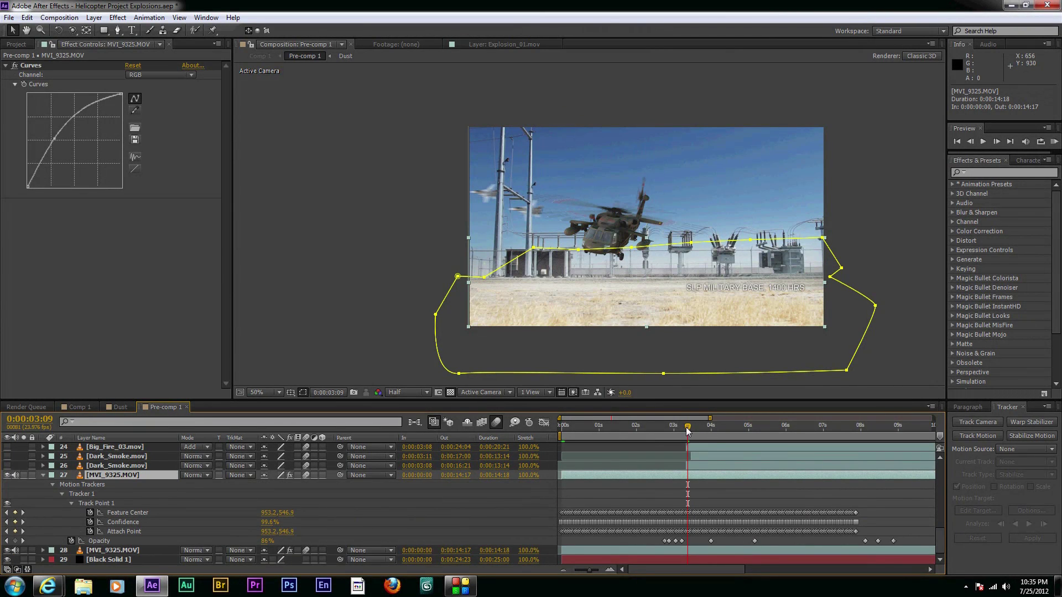
left_click_drag(687, 431, 877, 459)
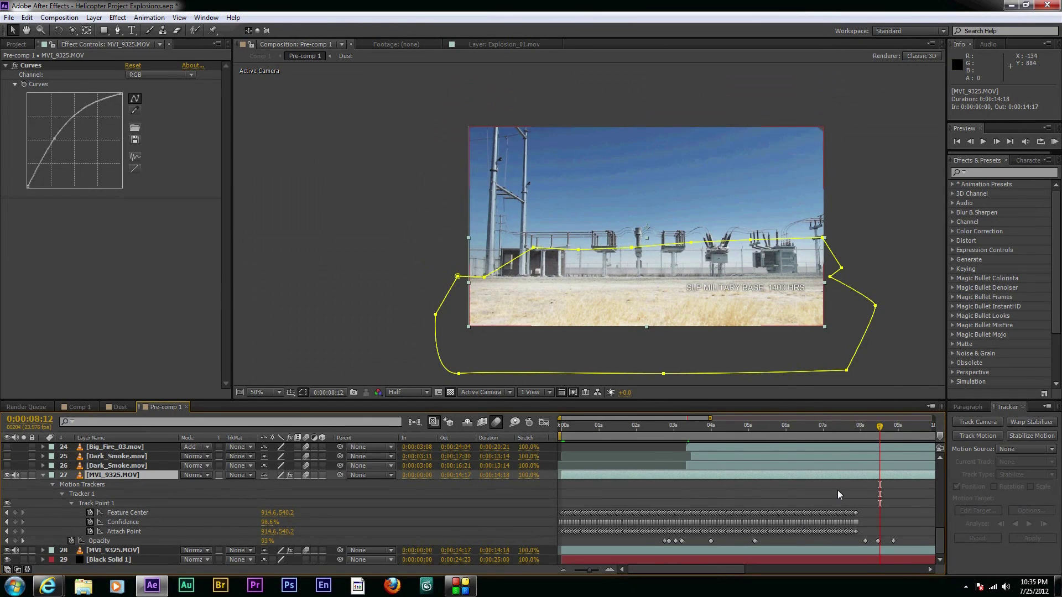
left_click(40, 480)
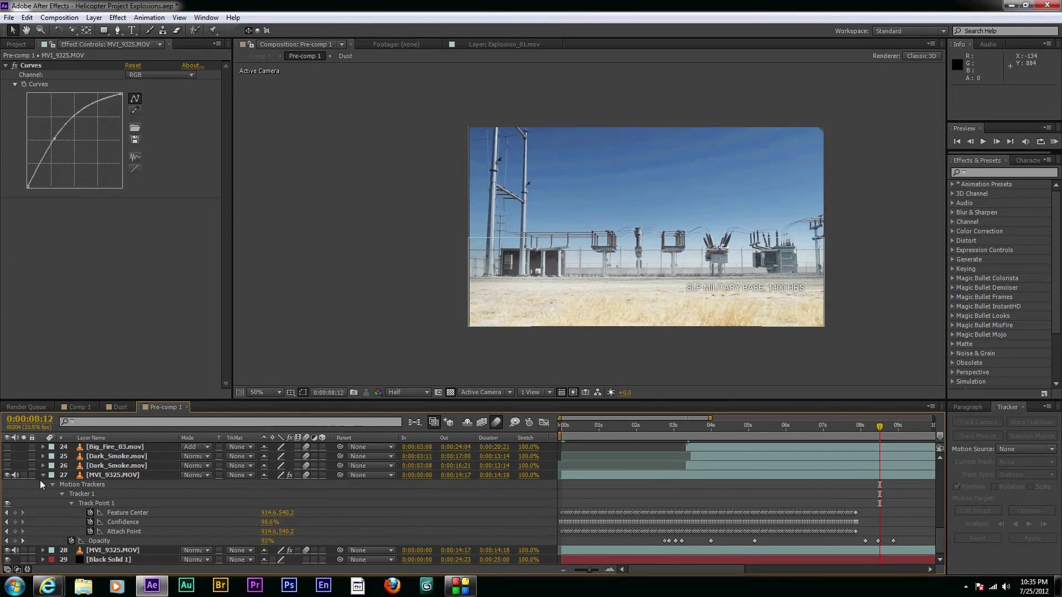
left_click(44, 476)
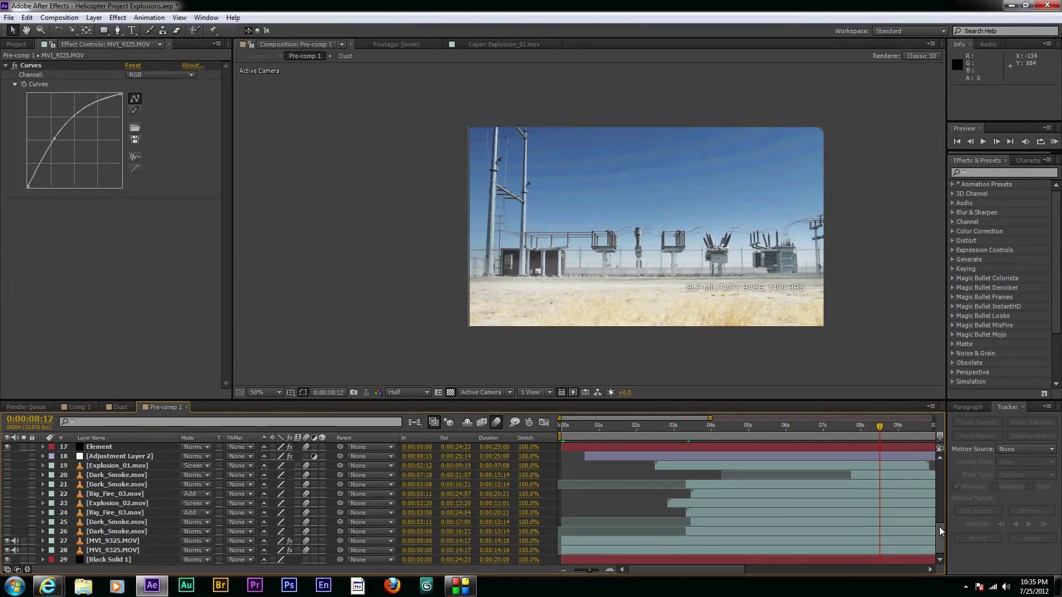
left_click_drag(939, 523, 934, 500)
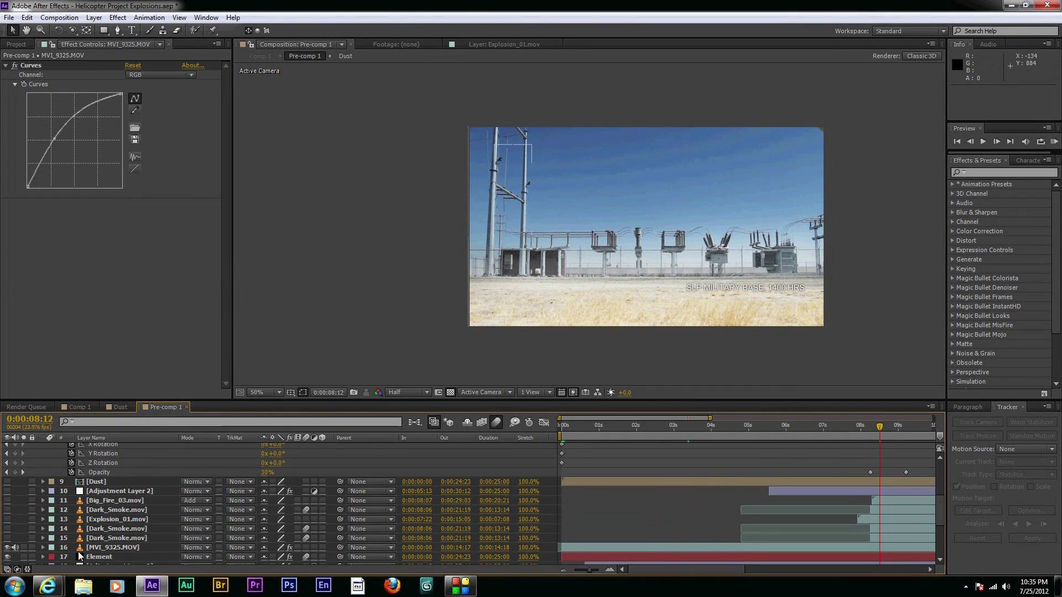
left_click(103, 547)
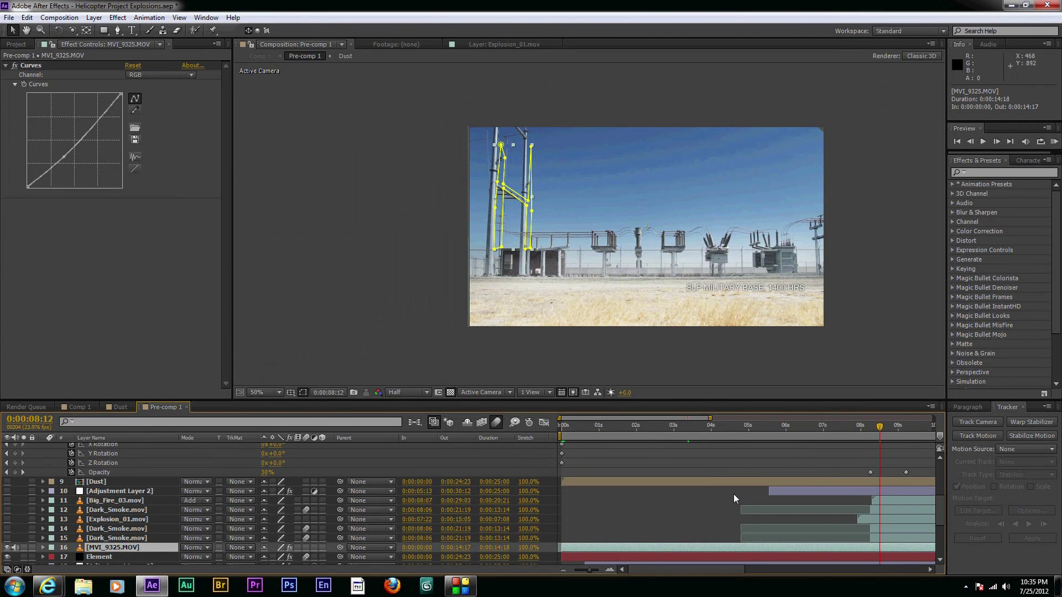
left_click(691, 427)
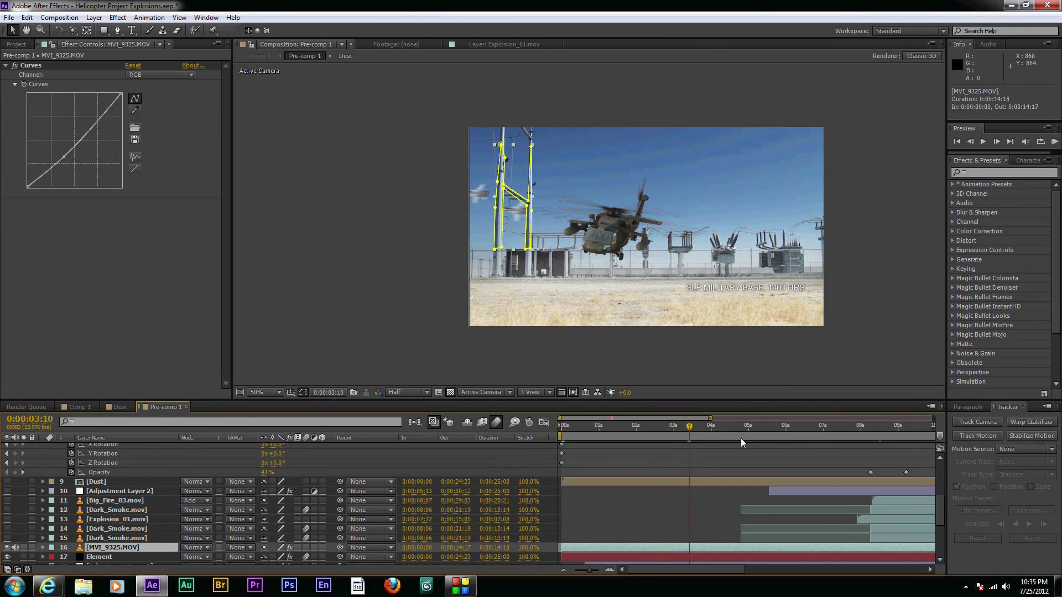
left_click(692, 435)
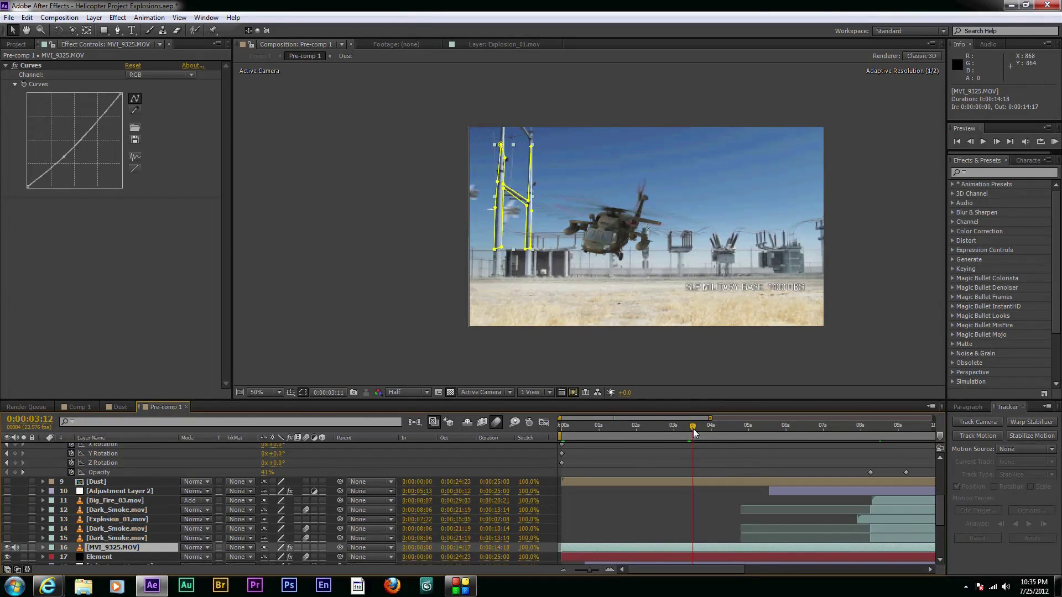
left_click_drag(693, 430, 680, 431)
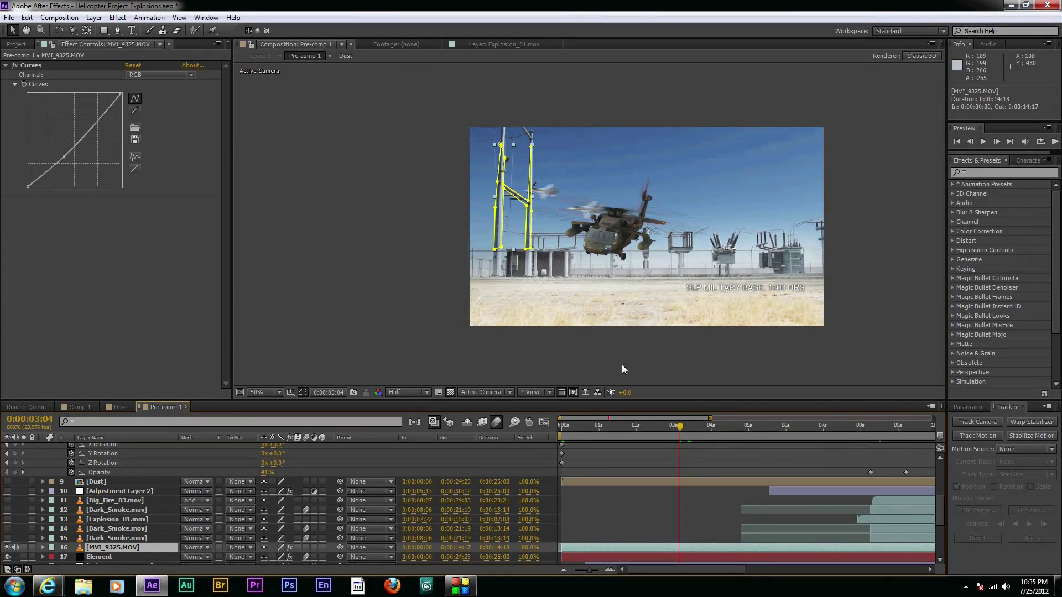
left_click_drag(680, 429, 558, 433)
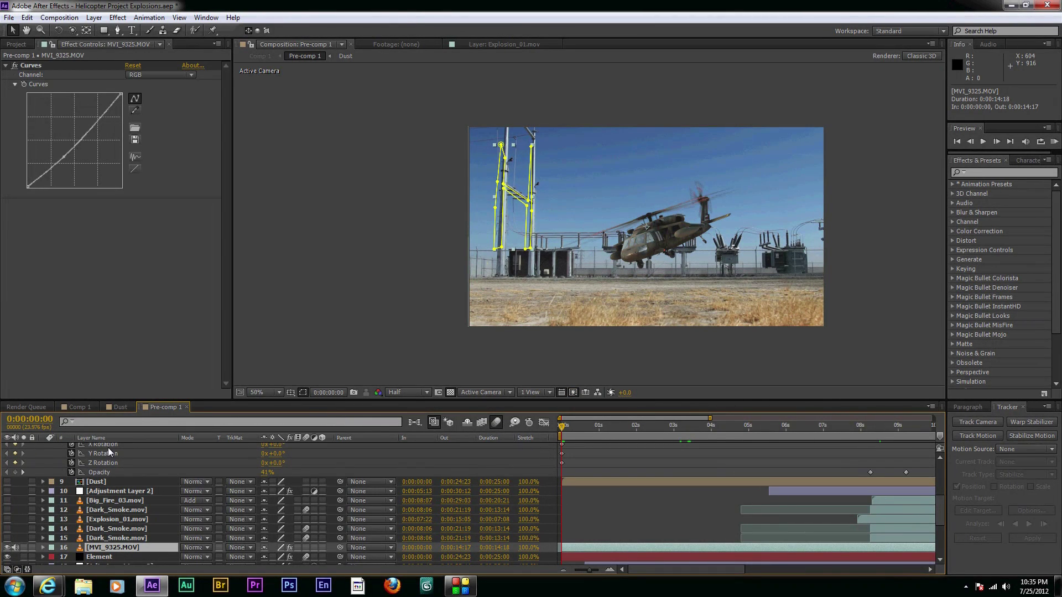
left_click(78, 407)
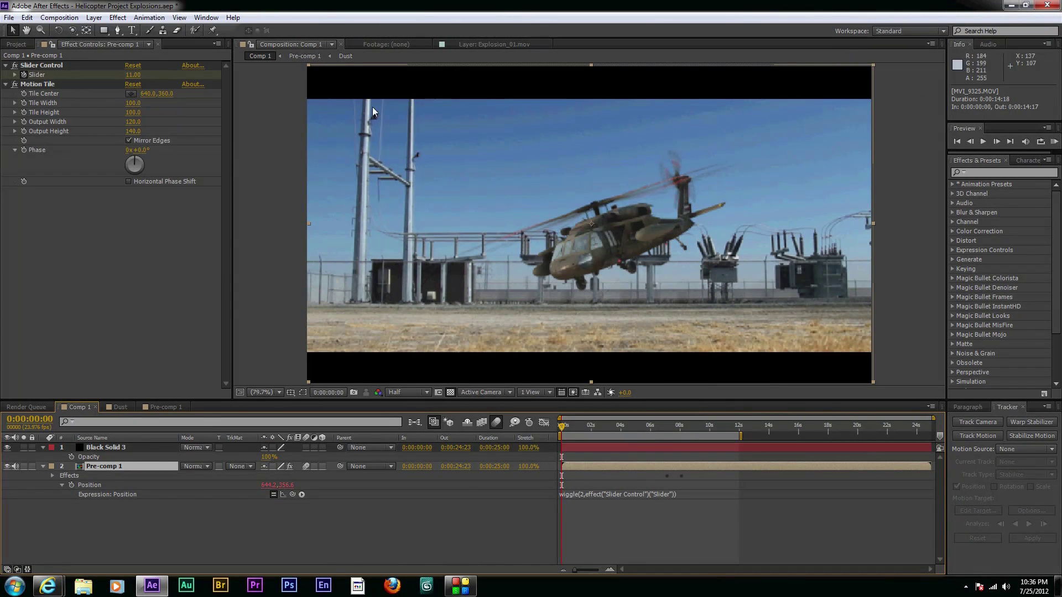
- Show Black Solid 3's letterbox bounds, then select Pre-comp 1 to view its Motion Tile settings
left_click(103, 449)
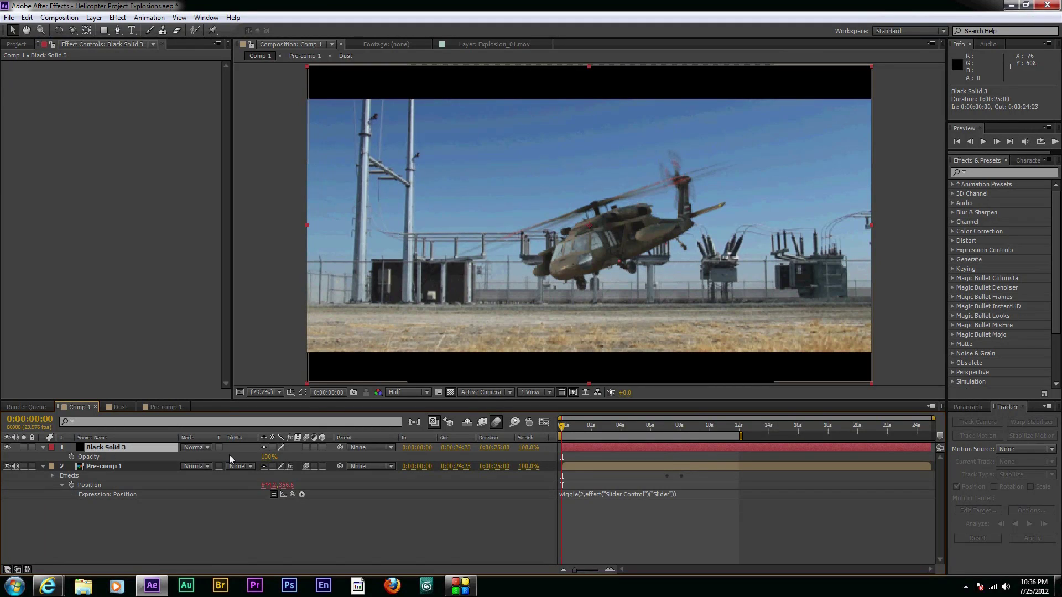
left_click(303, 394)
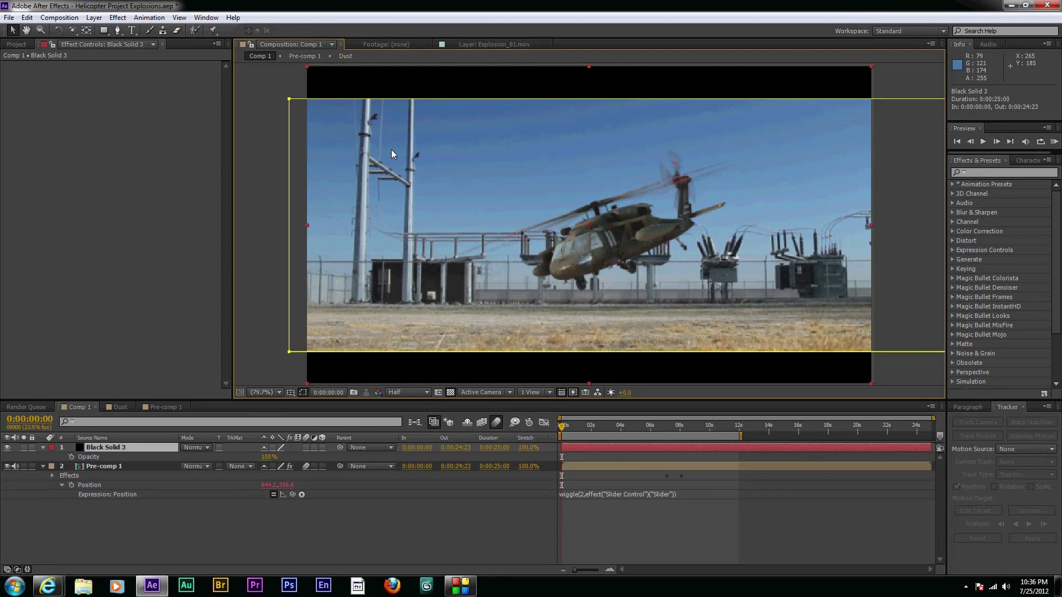
left_click(266, 168)
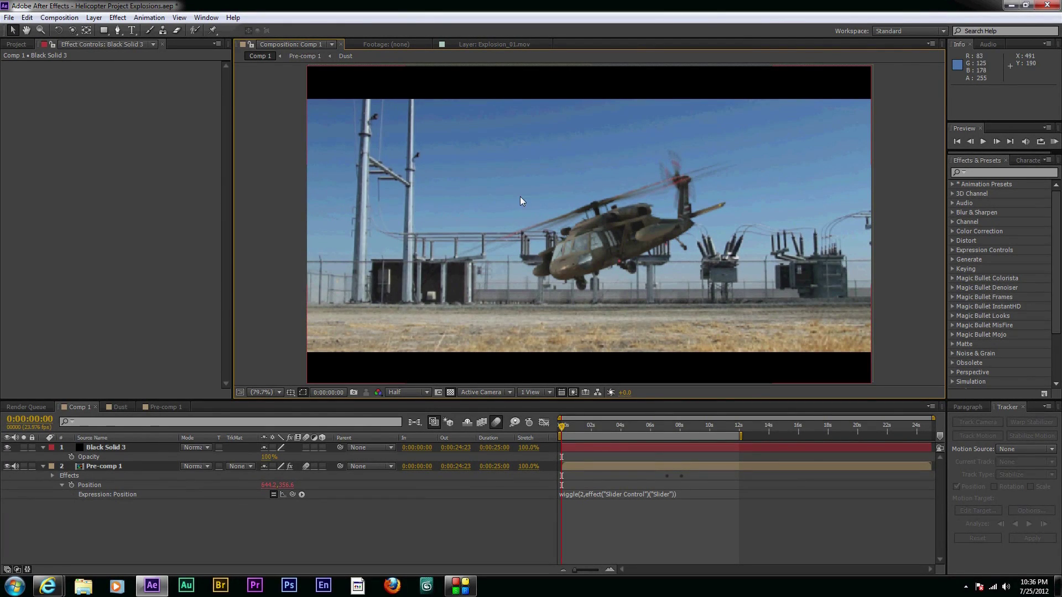
left_click(108, 471)
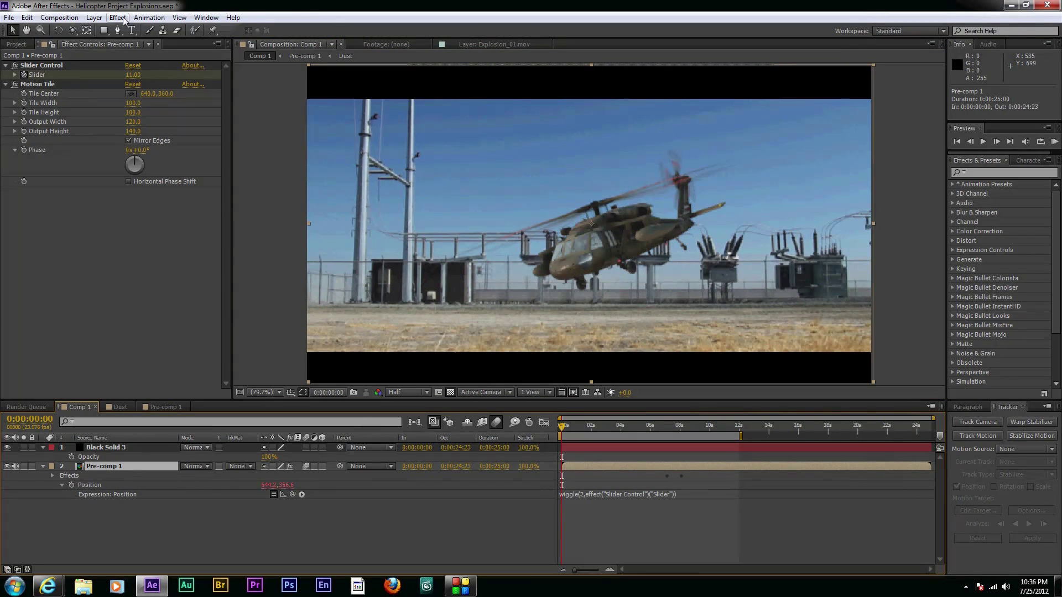
- Browse the Layer menu and effects list without adding anything
left_click(94, 19)
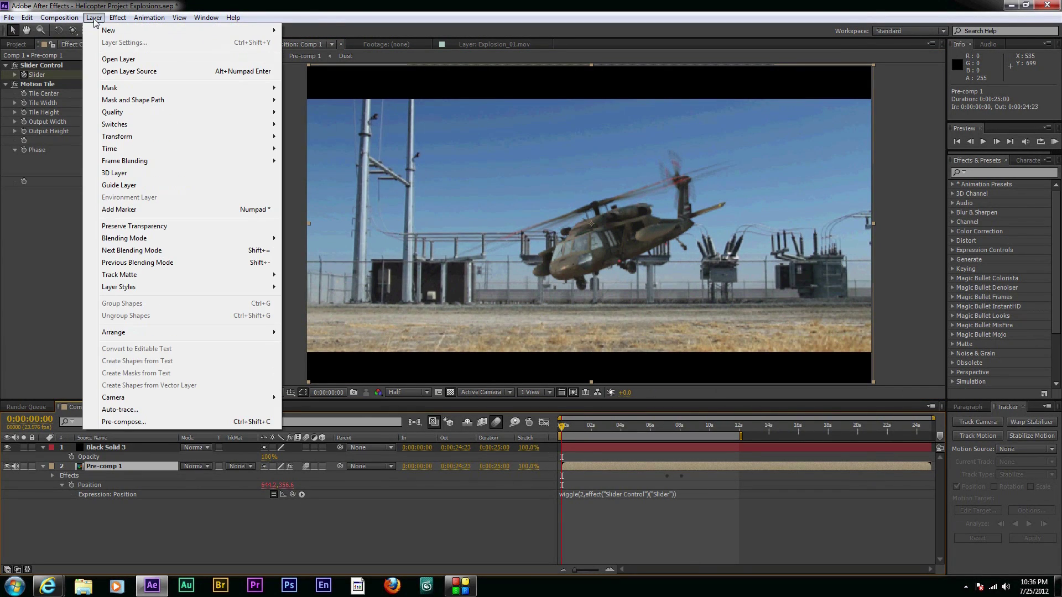
mouse_move(118, 18)
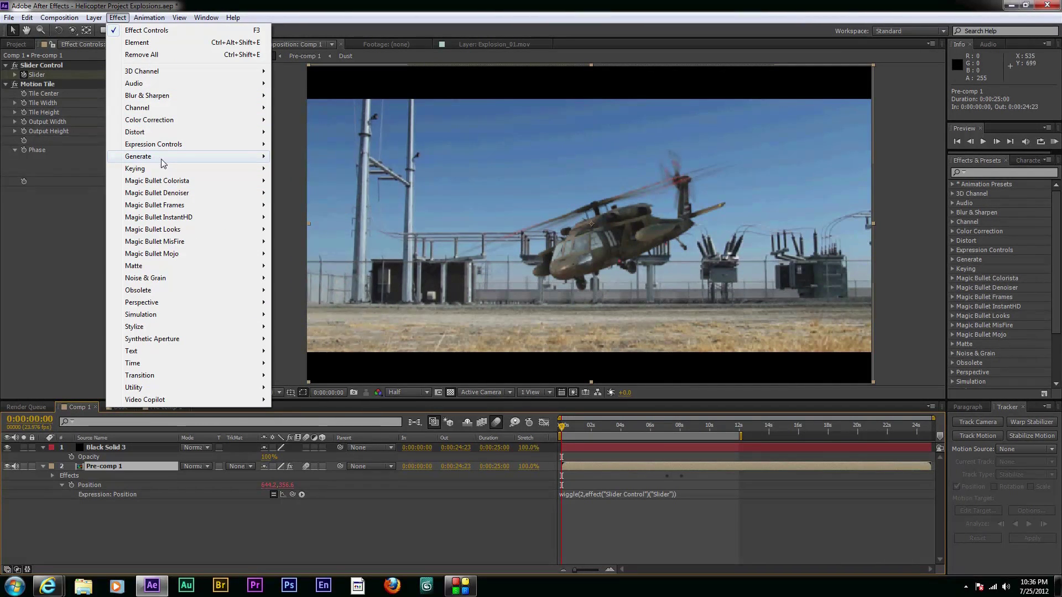
mouse_move(161, 159)
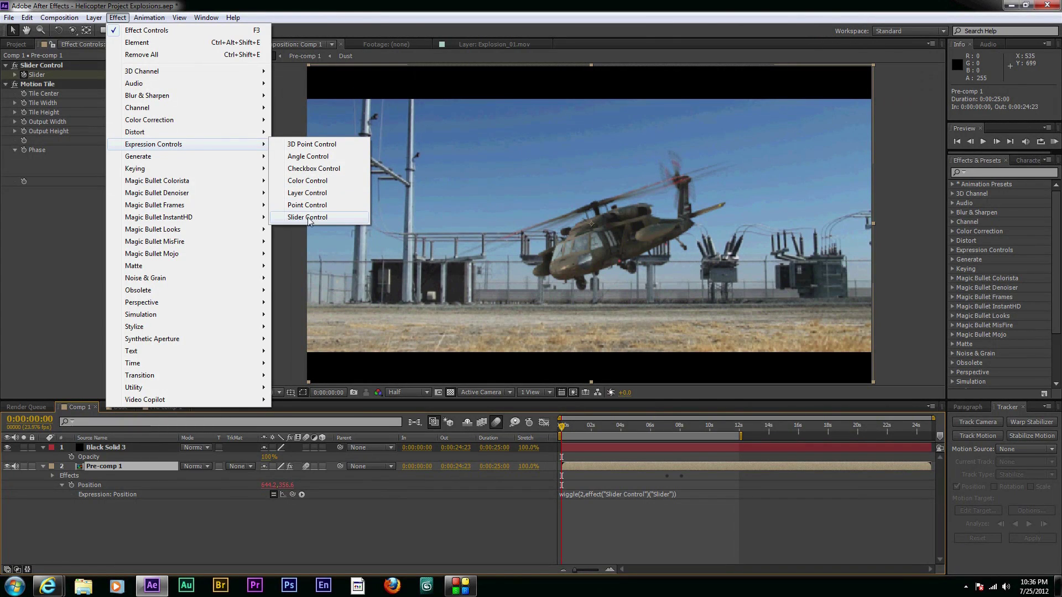
left_click(97, 333)
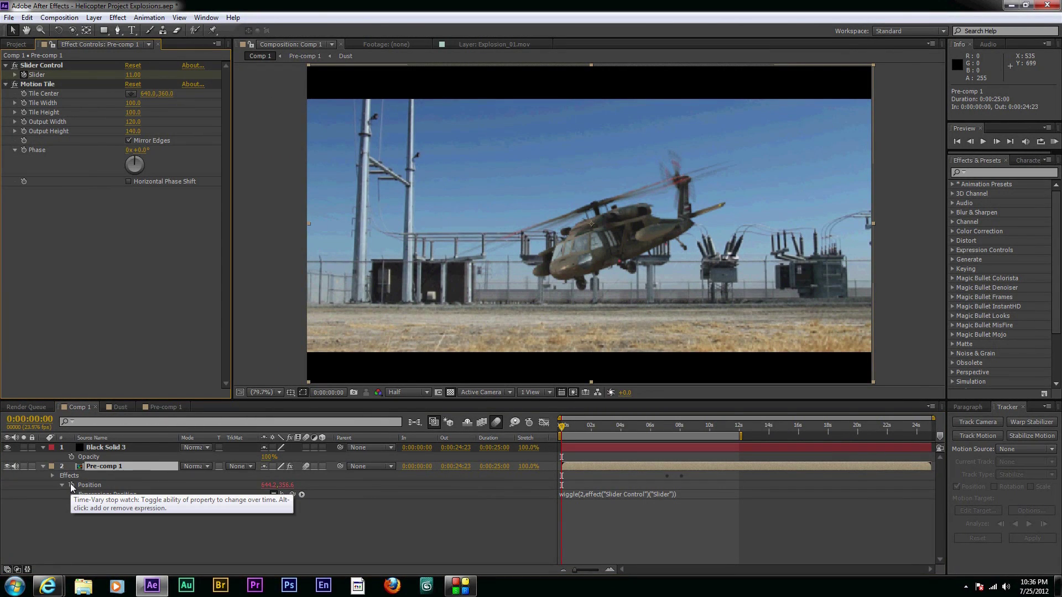
- Replace Pre-comp 1's Position expression with wiggle(4,effect("Slider Control")("Slider"))
left_click(71, 486, "alt")
left_click(71, 485)
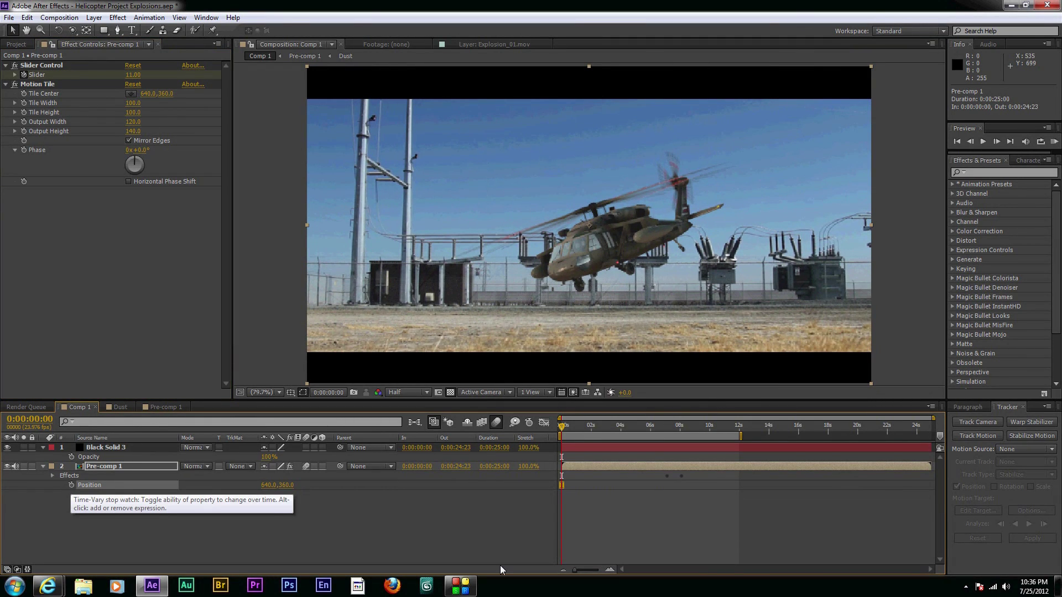
left_click(72, 485, "alt")
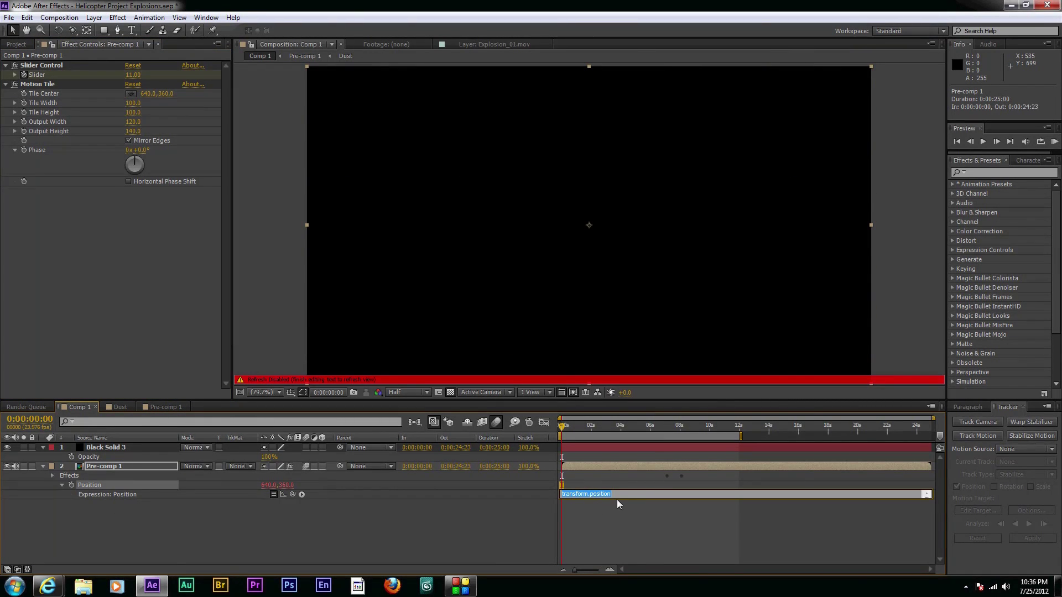
type("wiggle(4,")
left_click_drag(293, 496, 36, 77)
left_click(641, 512)
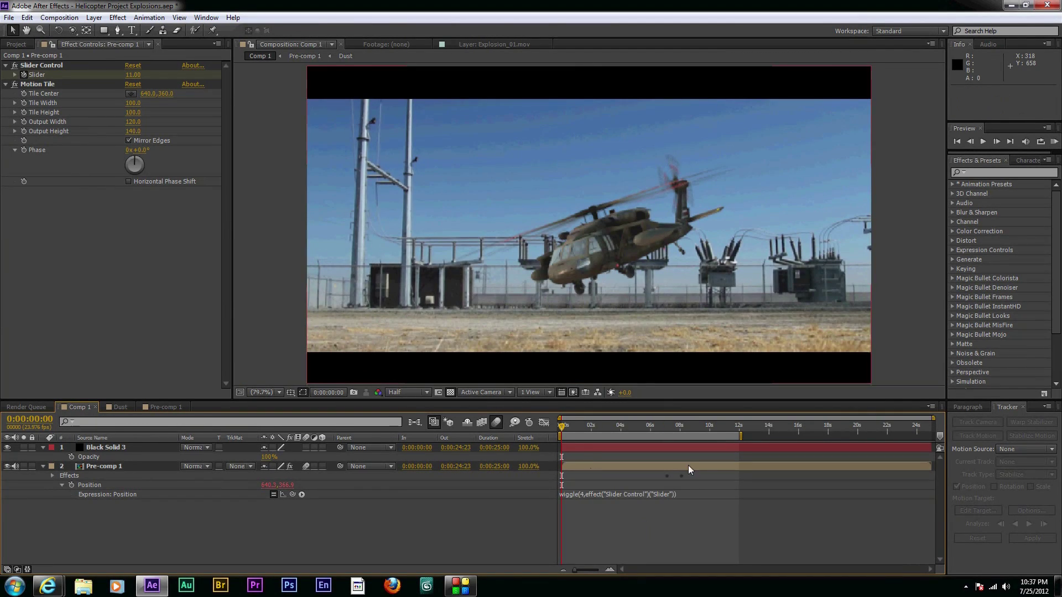
- Reveal the keyframed Slider and scrub to 0:00:02:09 to preview the shake
left_click(108, 466)
key("u")
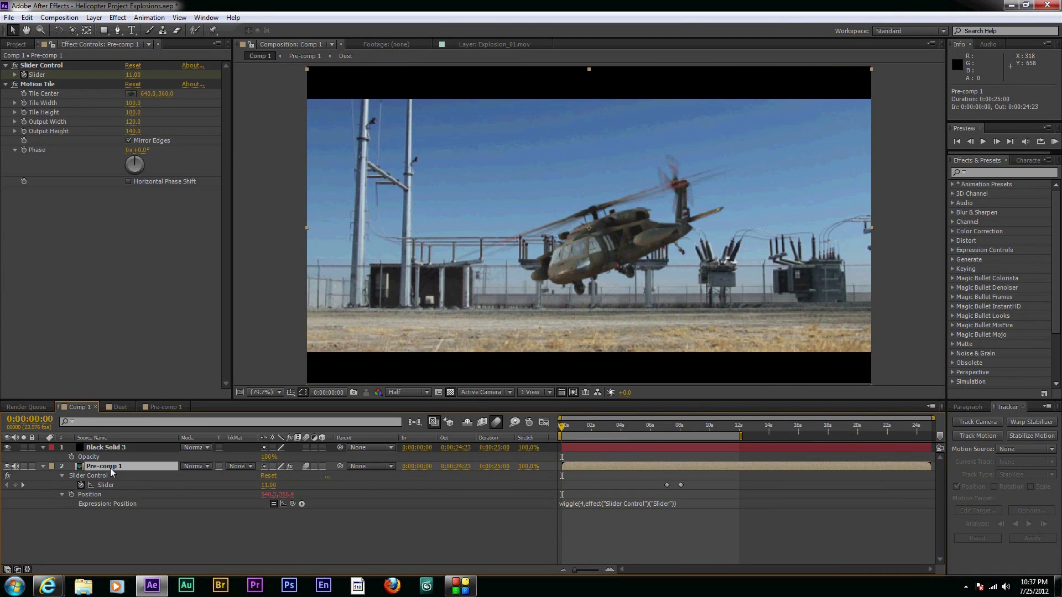
key("Page_Down")
key("Page_Down")
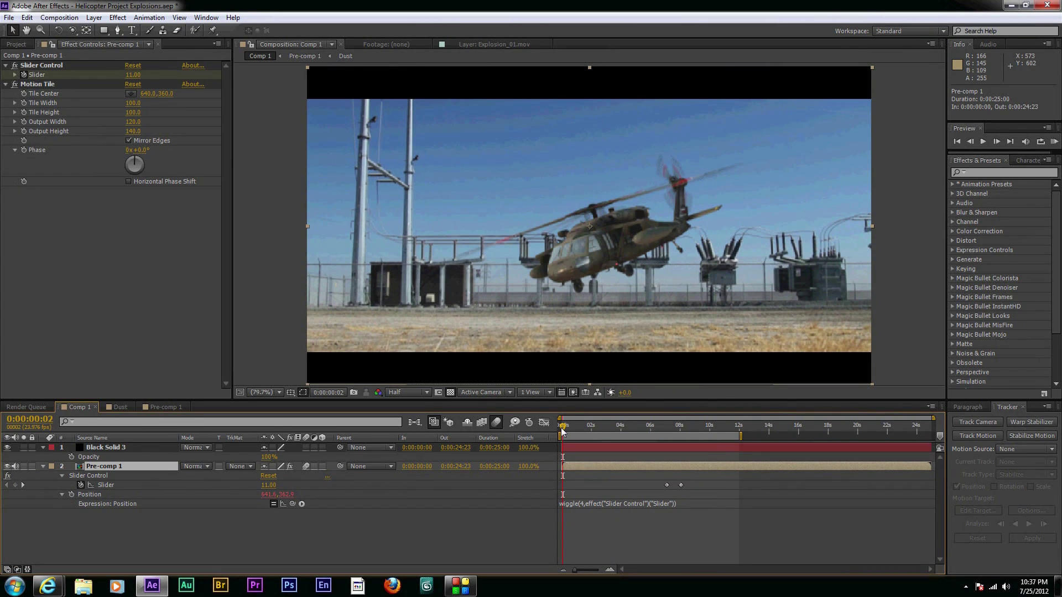
left_click_drag(563, 430, 597, 440)
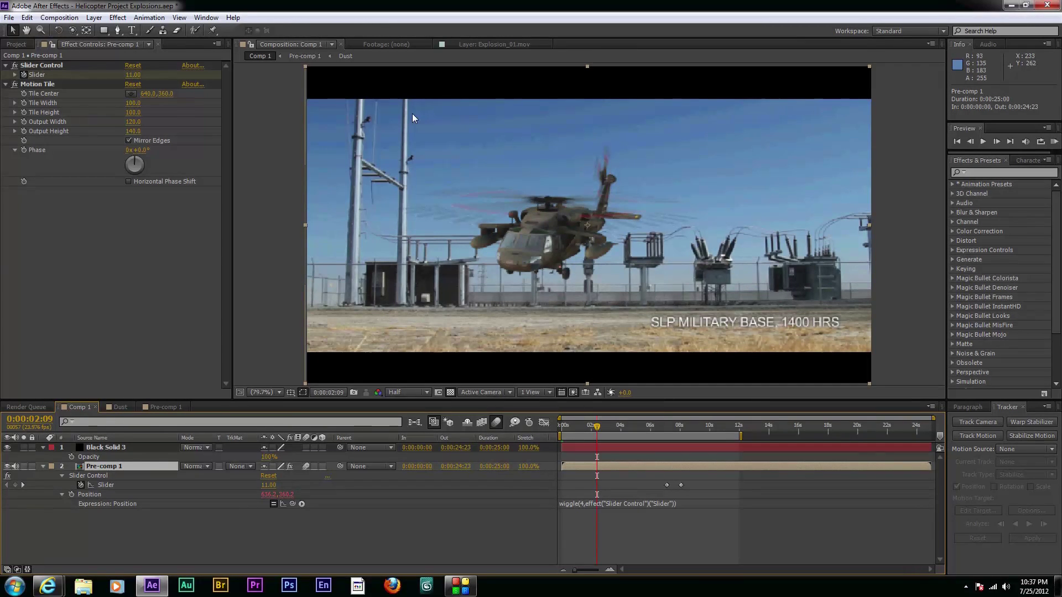
- Open Pre-comp 1 and inspect the Dark_Smoke.mov layer masks at 0:00:08:23
double_click(98, 467)
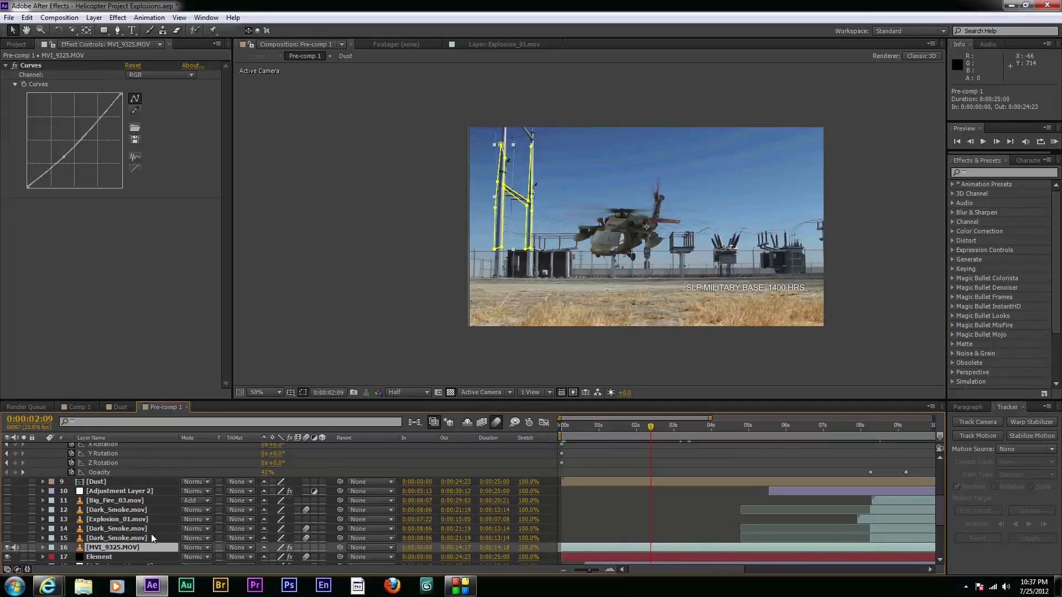
left_click(98, 530)
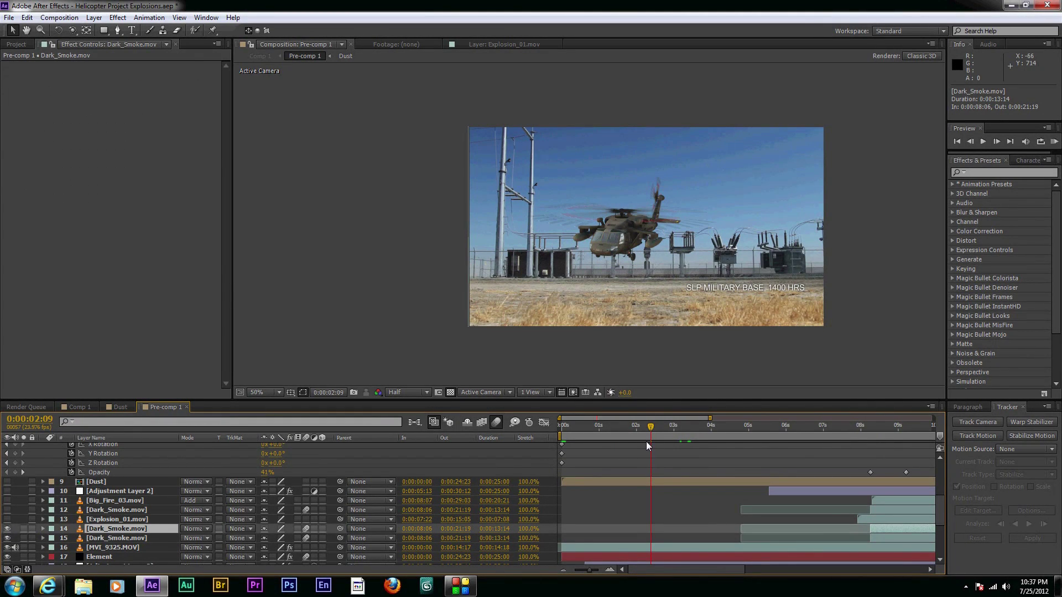
left_click(898, 431)
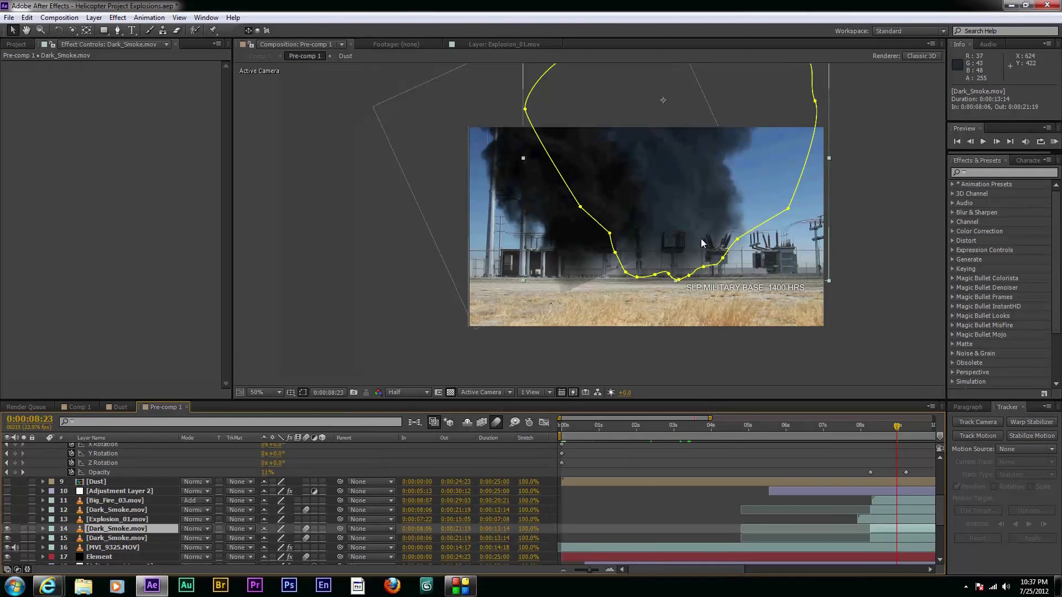
left_click(114, 539)
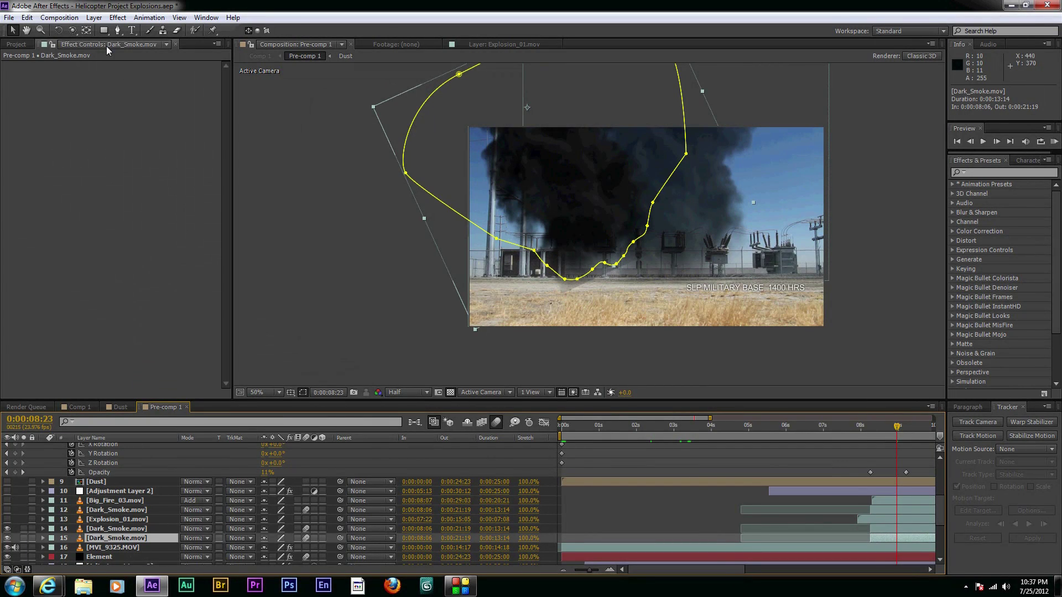
left_click(13, 45)
left_click(97, 45)
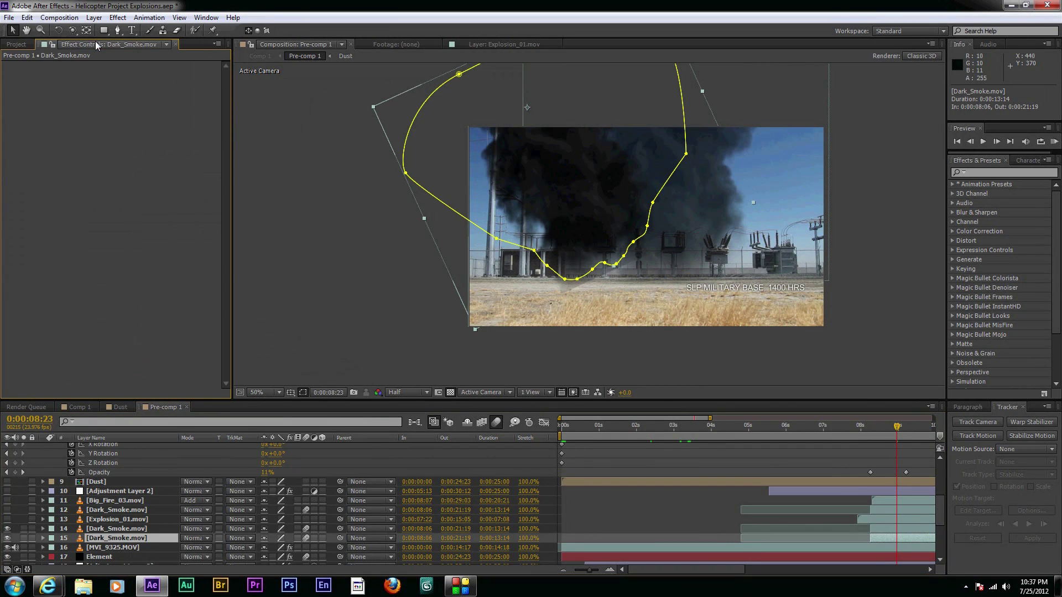
left_click(111, 530)
scroll(126, 503, "down", 5)
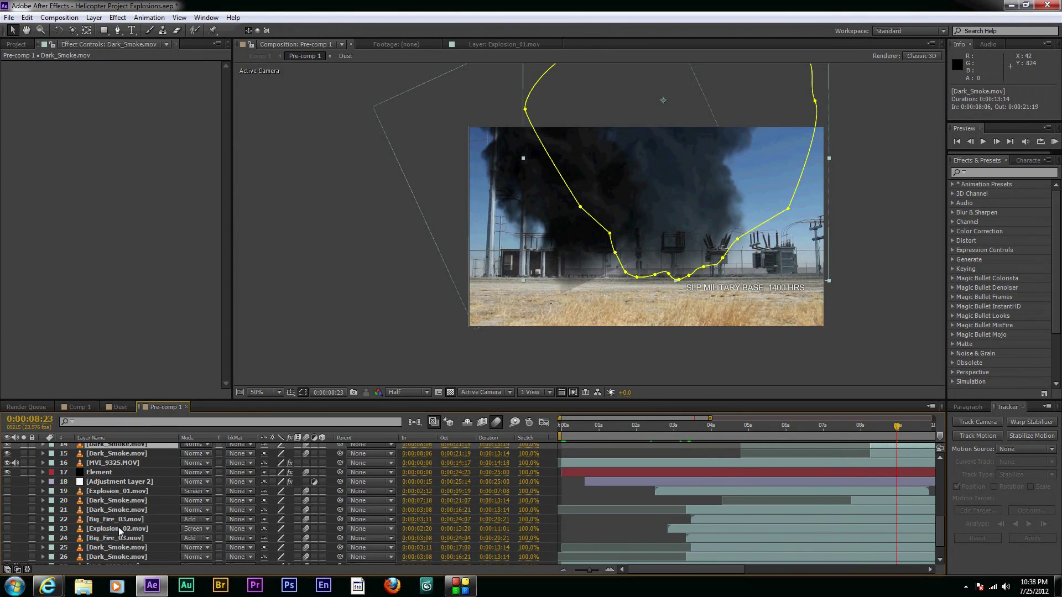
- Turn on visibility for layers 25, 24, 22 and 21 (Dark_Smoke and Big_Fire_03)
left_click(113, 548)
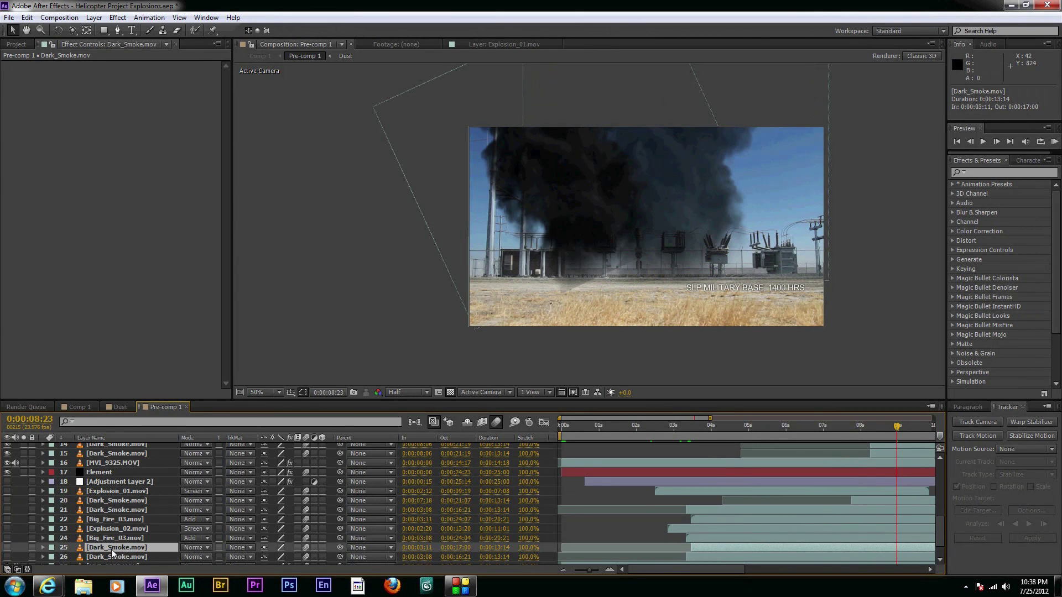
left_click(7, 548)
left_click(7, 538)
left_click(7, 520)
left_click(7, 510)
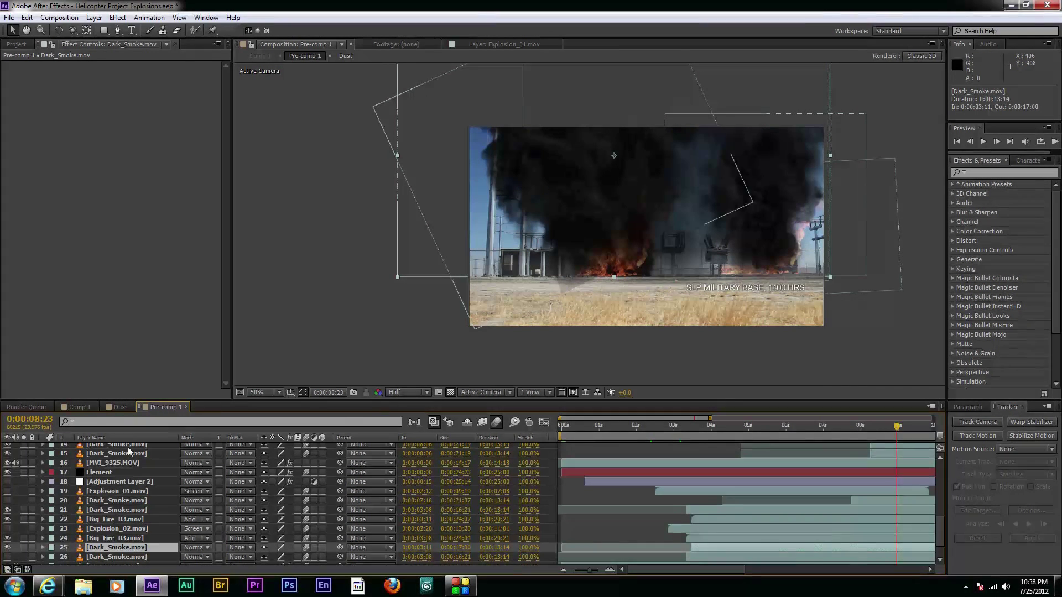
left_click(106, 556)
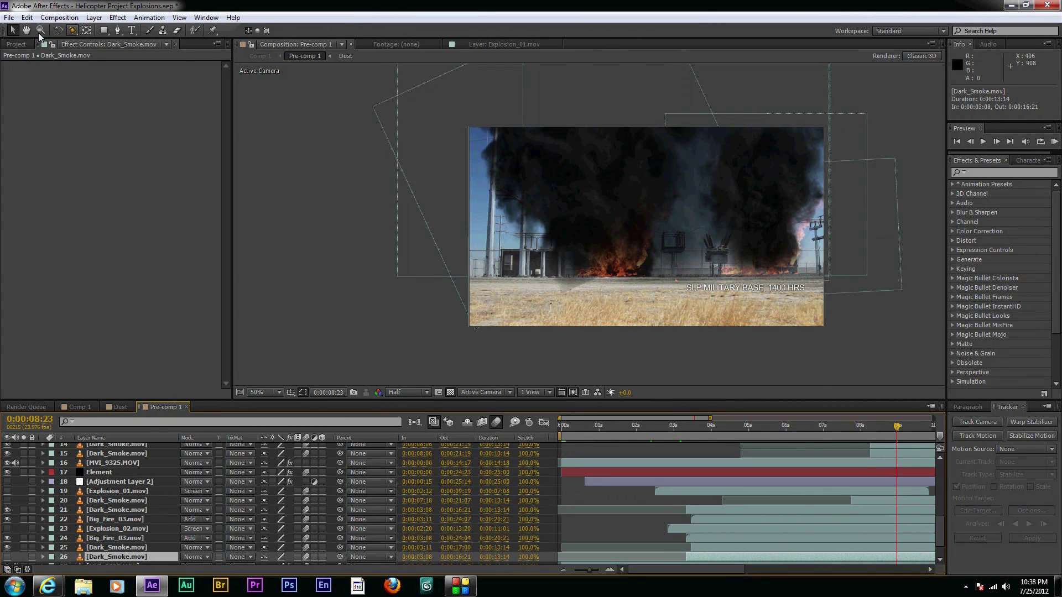